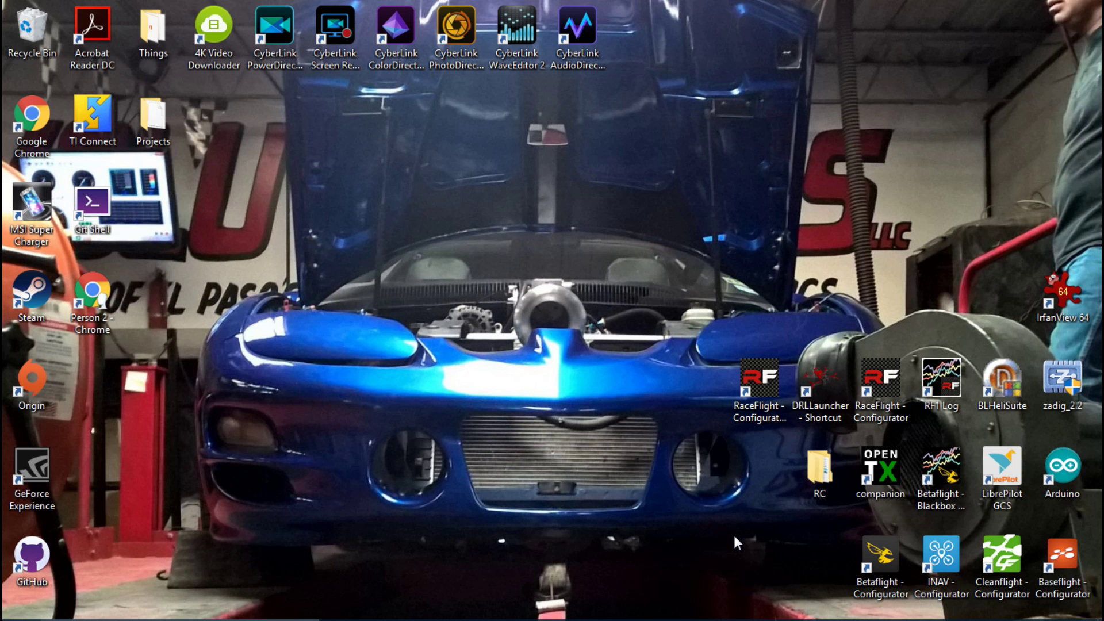
Try to connect to the flight controller on COM3 at 115200 in Betaflight Configurator, and close the program
{"action": "double_click", "coordinate": [887, 555]}
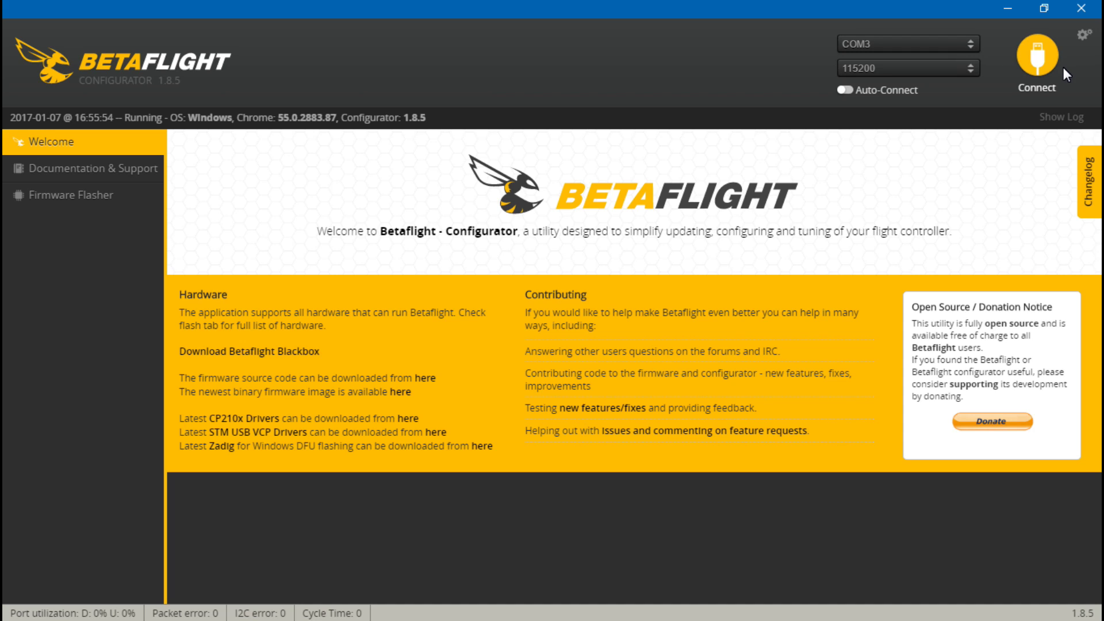
{"action": "left_click", "coordinate": [1043, 61]}
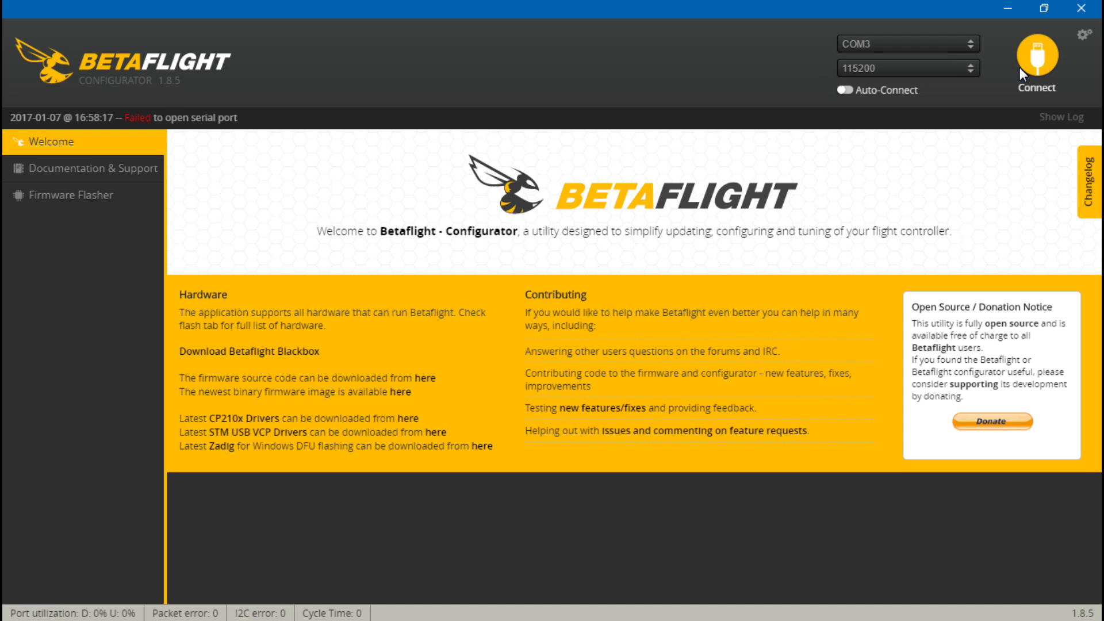
{"action": "left_click", "coordinate": [1045, 55]}
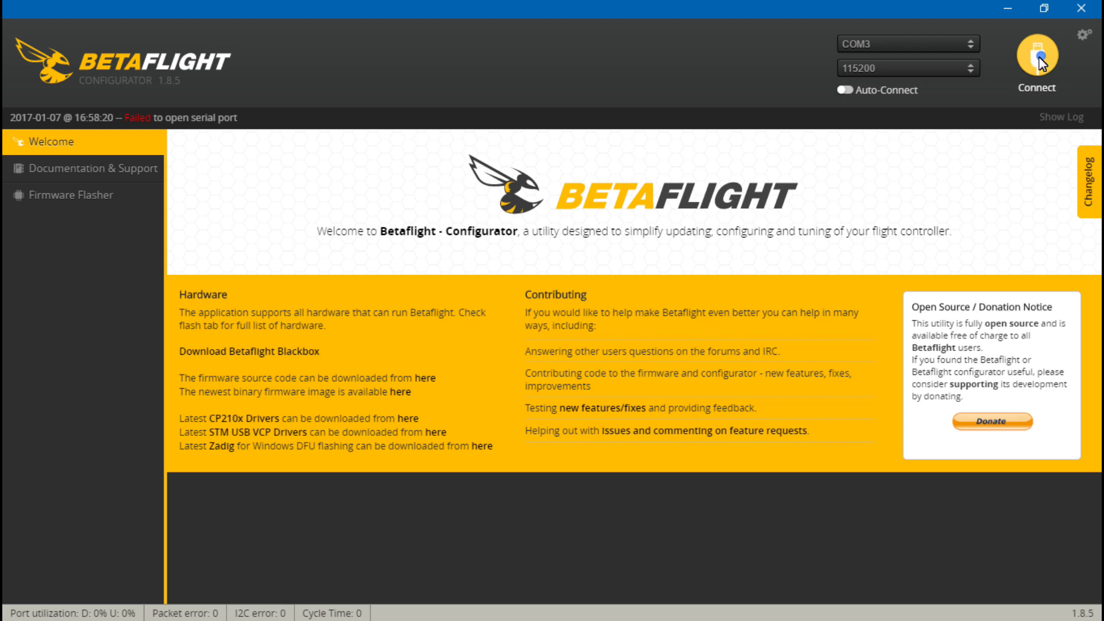
{"action": "left_click", "coordinate": [1073, 14]}
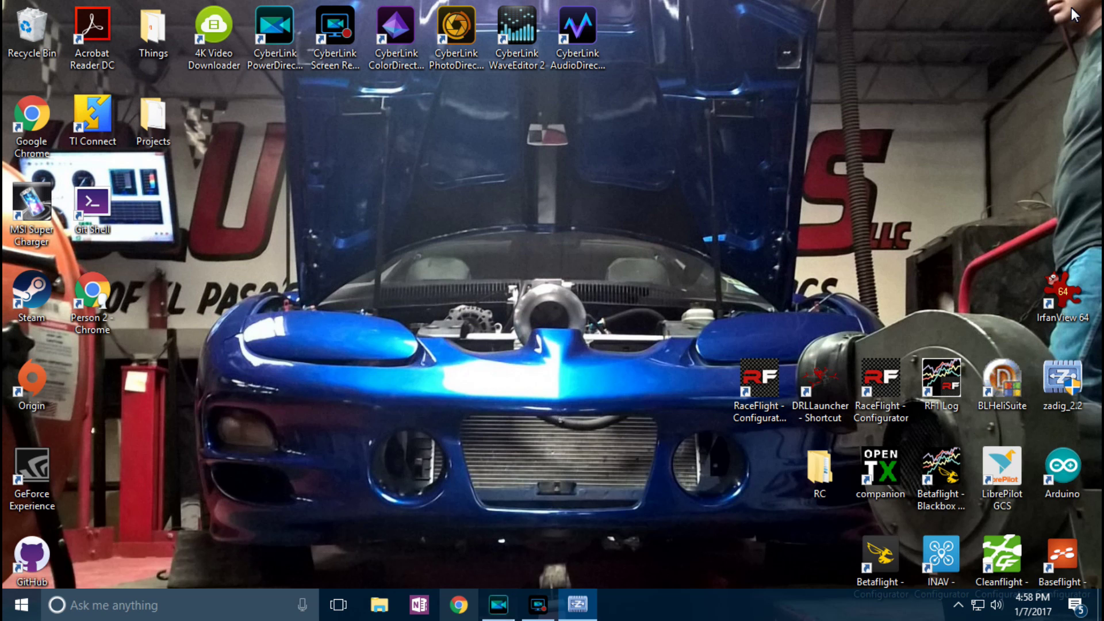
Open the Windows Device Manager
{"action": "left_click", "coordinate": [175, 614]}
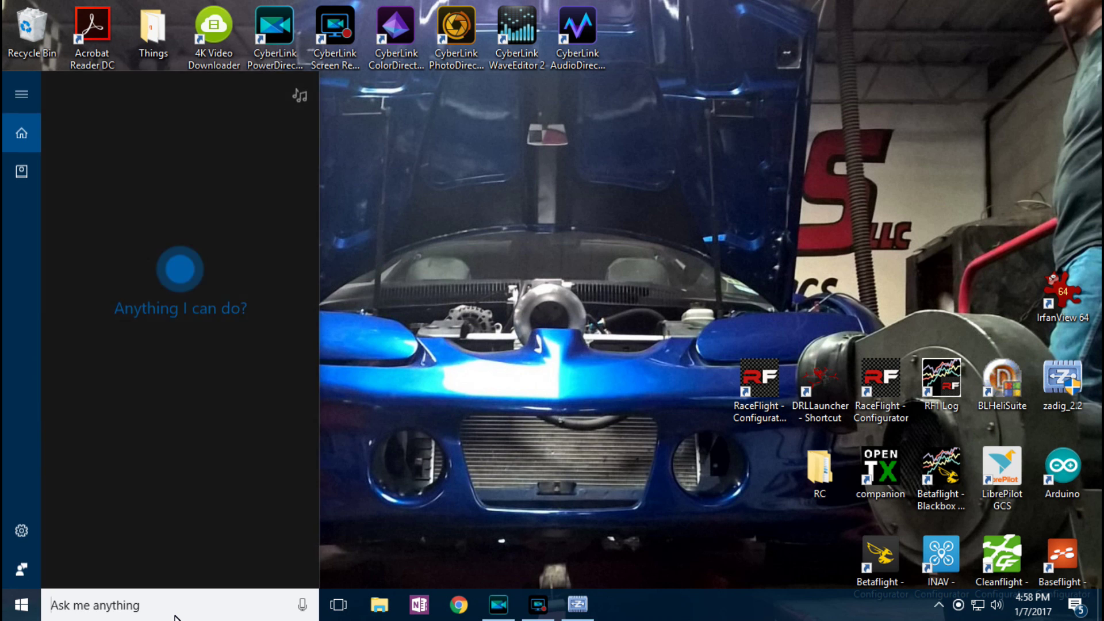
{"action": "type", "text": "device"}
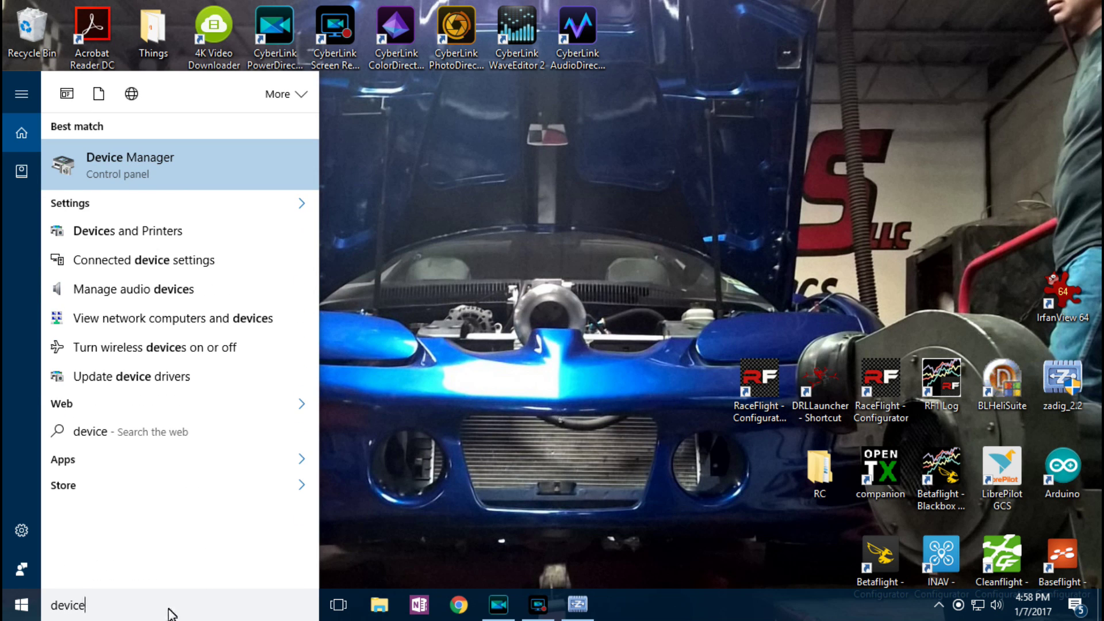
{"action": "left_click", "coordinate": [109, 155]}
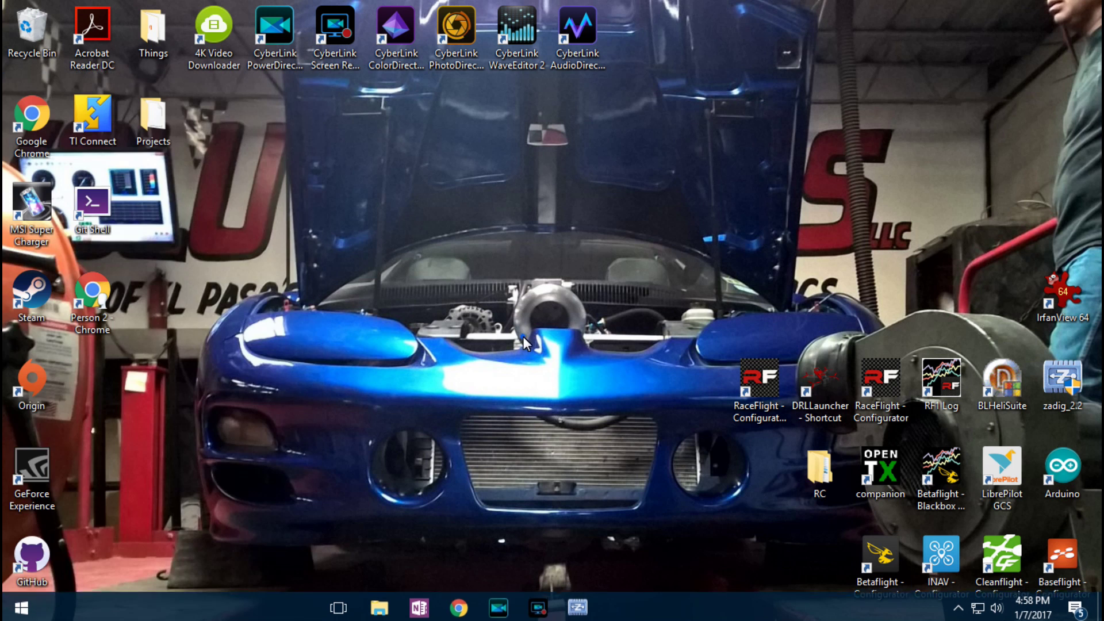
{"action": "right_click", "coordinate": [24, 606]}
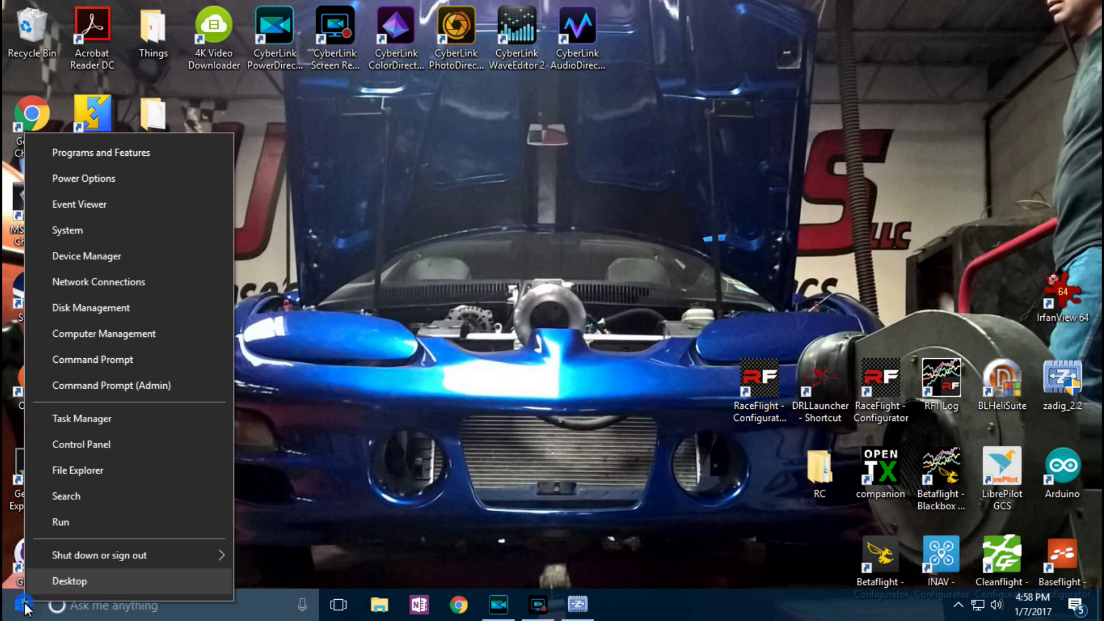
{"action": "left_click", "coordinate": [77, 257]}
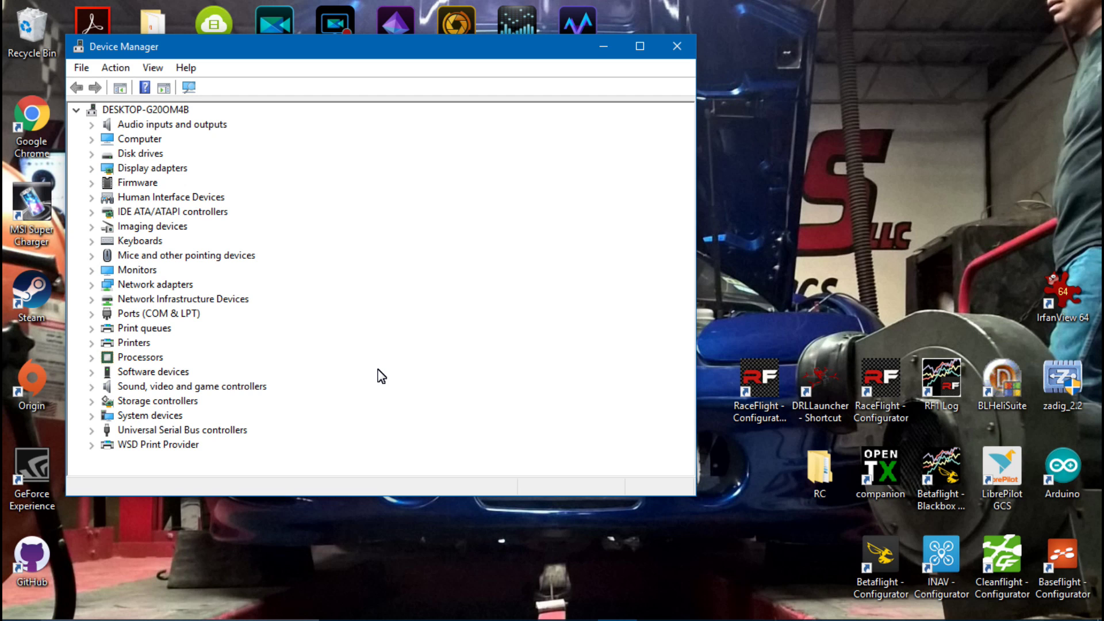
Show hidden devices in the device list
{"action": "key", "text": "alt+v"}
{"action": "key", "text": "Down"}
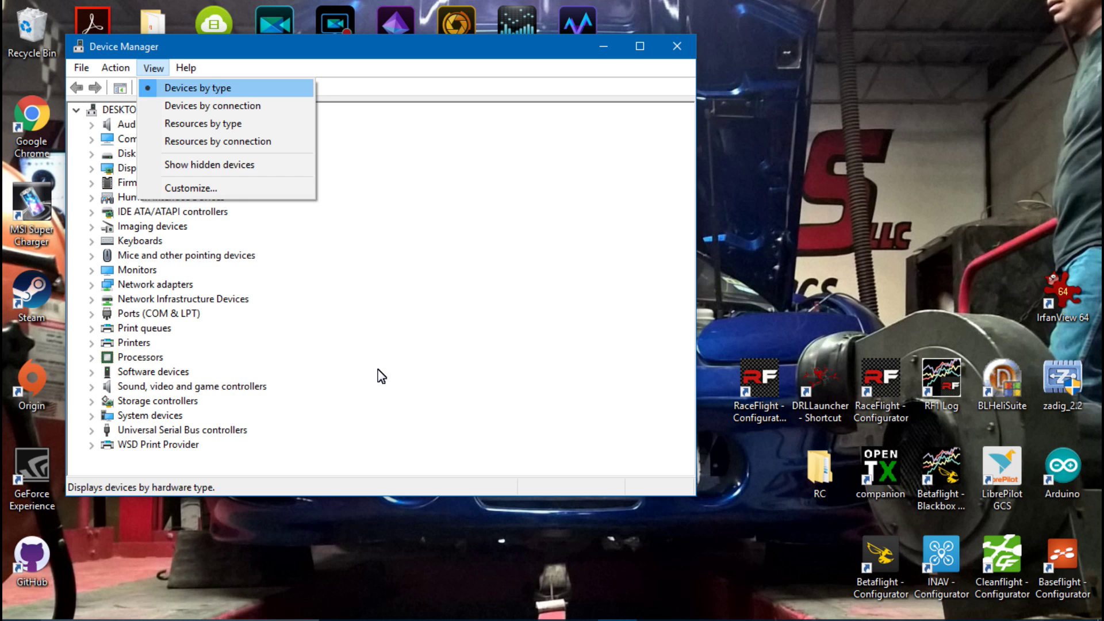
{"action": "key", "text": "Down"}
{"action": "key", "text": "Down"}
{"action": "key", "text": "Down"}
{"action": "key", "text": "Down"}
{"action": "key", "text": "Return"}
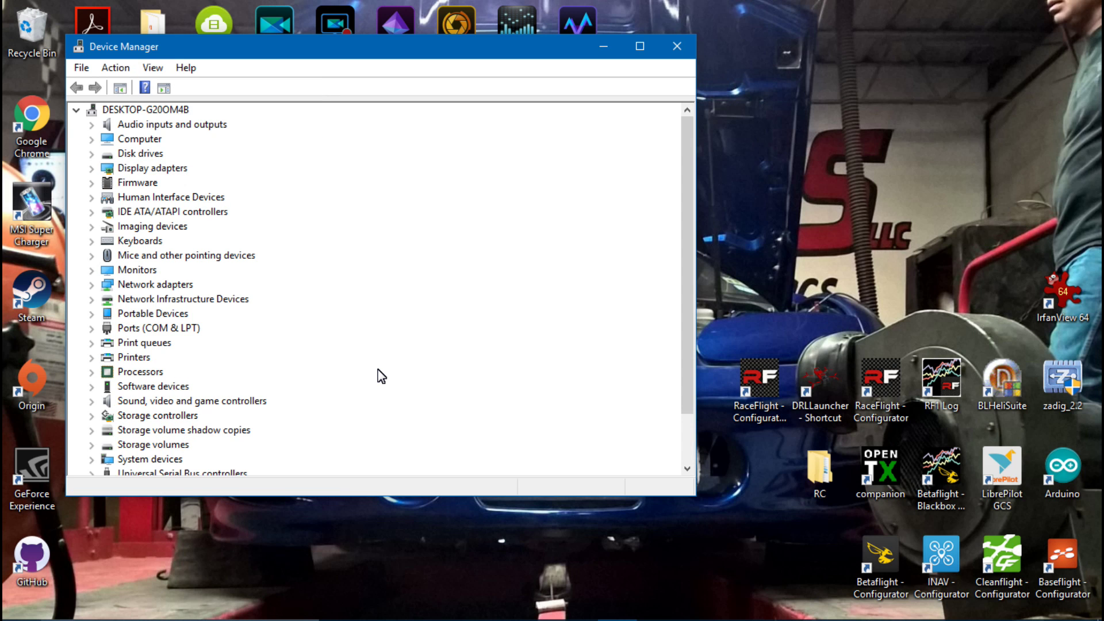
Expand the Ports (COM & LPT) and Universal Serial Bus devices categories
{"action": "scroll", "coordinate": [382, 376], "scroll_direction": "down", "scroll_amount": 2}
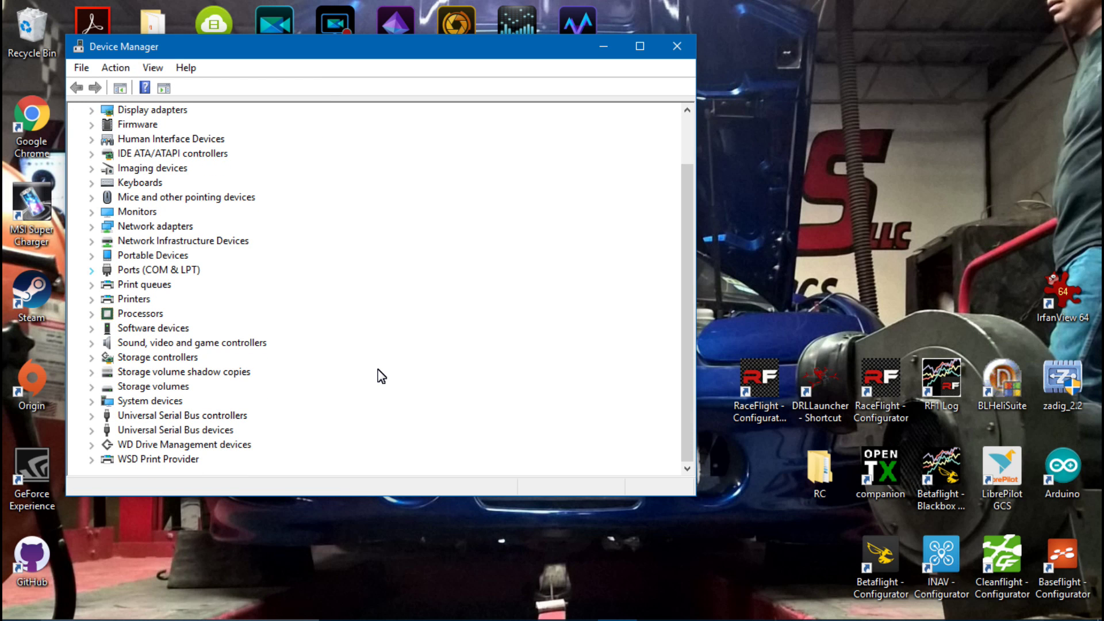
{"action": "key", "text": "Right"}
{"action": "scroll", "coordinate": [381, 377], "scroll_direction": "down", "scroll_amount": 5}
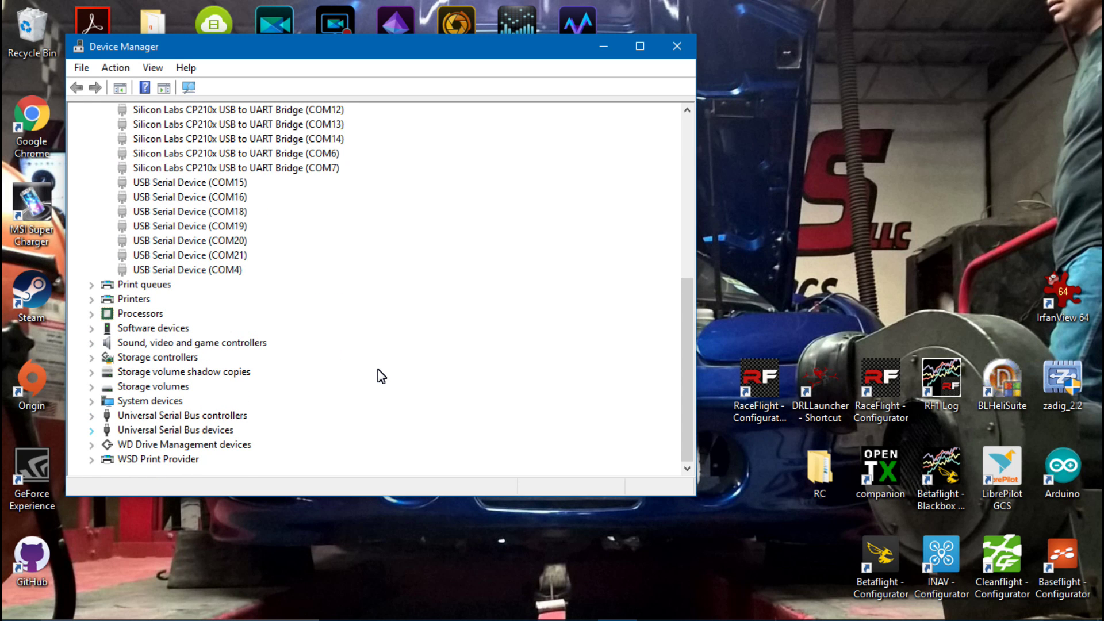
{"action": "key", "text": "Right"}
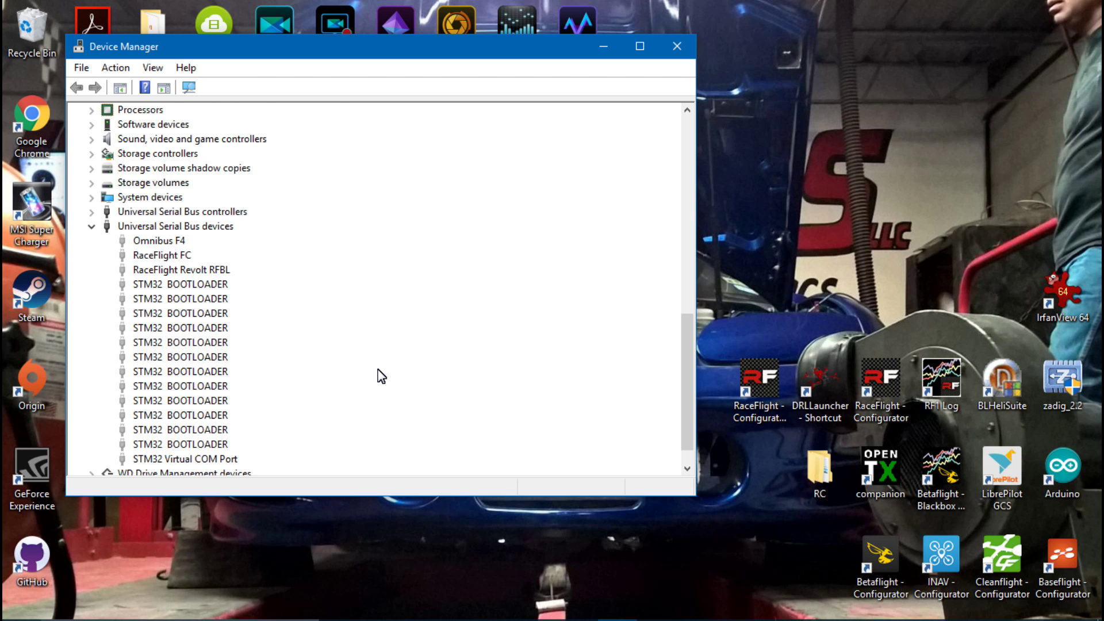
Examine the entries under Ports (COM & LPT) and Universal Serial Bus devices to see how the flight controller is registered
{"action": "scroll", "coordinate": [381, 376], "scroll_direction": "up", "scroll_amount": 10}
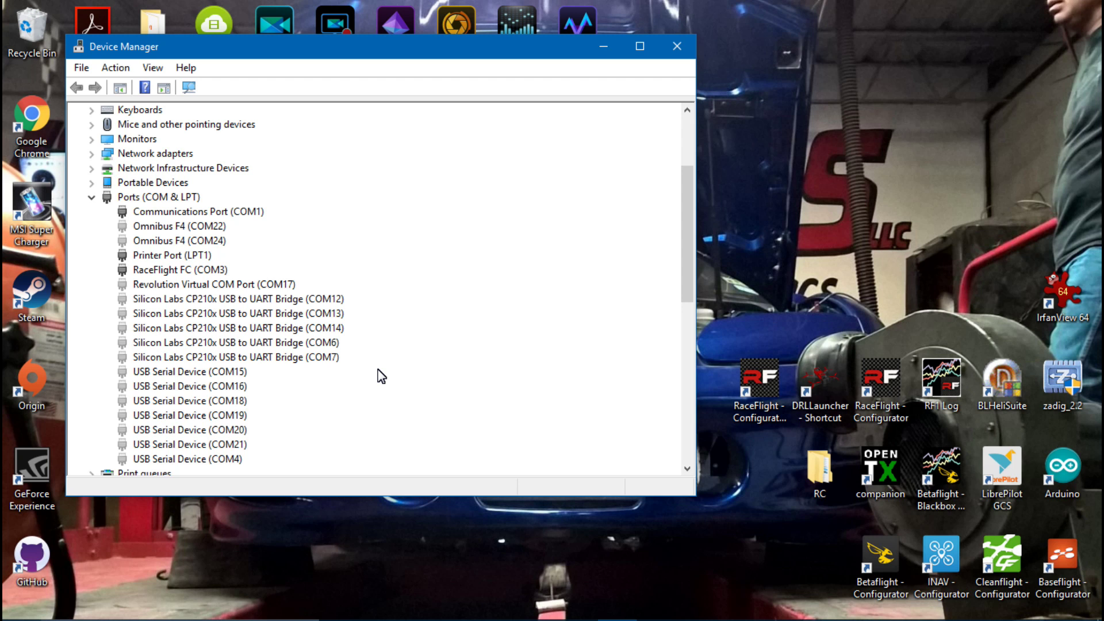
{"action": "key", "text": "Down"}
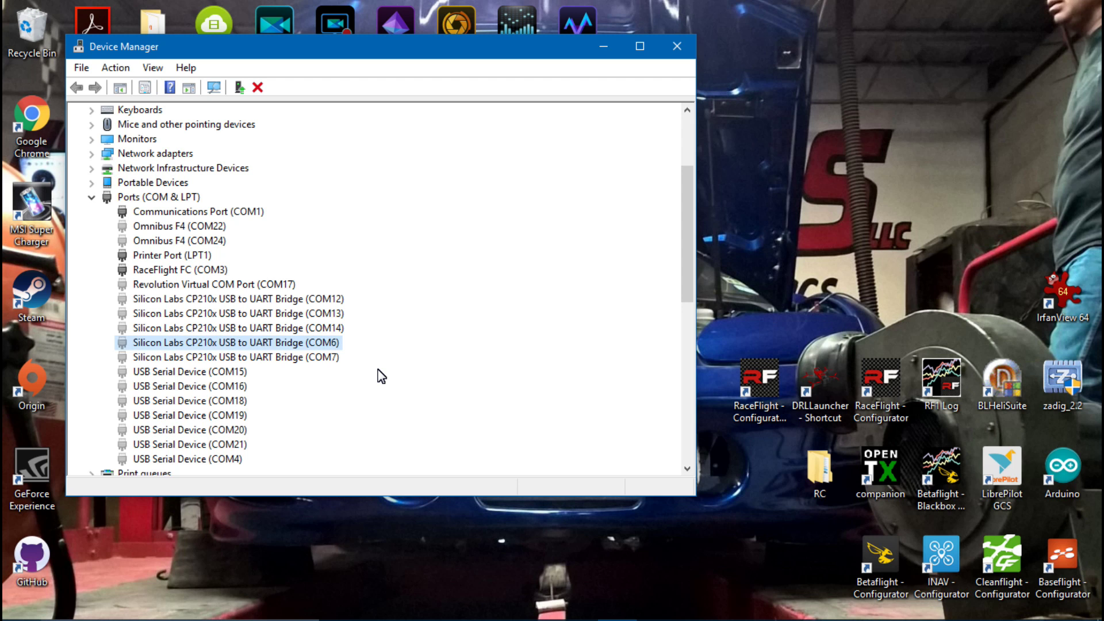
{"action": "key", "text": "Down"}
{"action": "key", "text": "Down"}
{"action": "key", "text": "Down"}
{"action": "key", "text": "Up"}
{"action": "key", "text": "Up"}
{"action": "key", "text": "Up"}
{"action": "key", "text": "Up"}
{"action": "key", "text": "Up"}
{"action": "key", "text": "Up"}
{"action": "key", "text": "Up"}
{"action": "key", "text": "Up"}
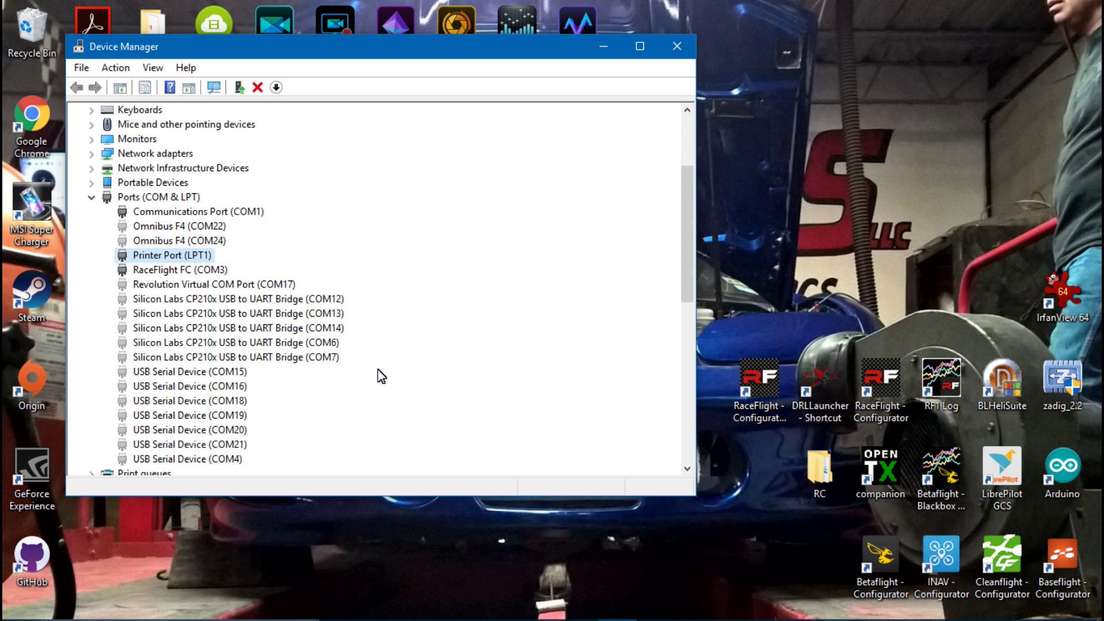
{"action": "scroll", "coordinate": [382, 376], "scroll_direction": "down", "scroll_amount": 7}
{"action": "scroll", "coordinate": [381, 377], "scroll_direction": "up", "scroll_amount": 7}
{"action": "scroll", "coordinate": [381, 377], "scroll_direction": "down", "scroll_amount": 8}
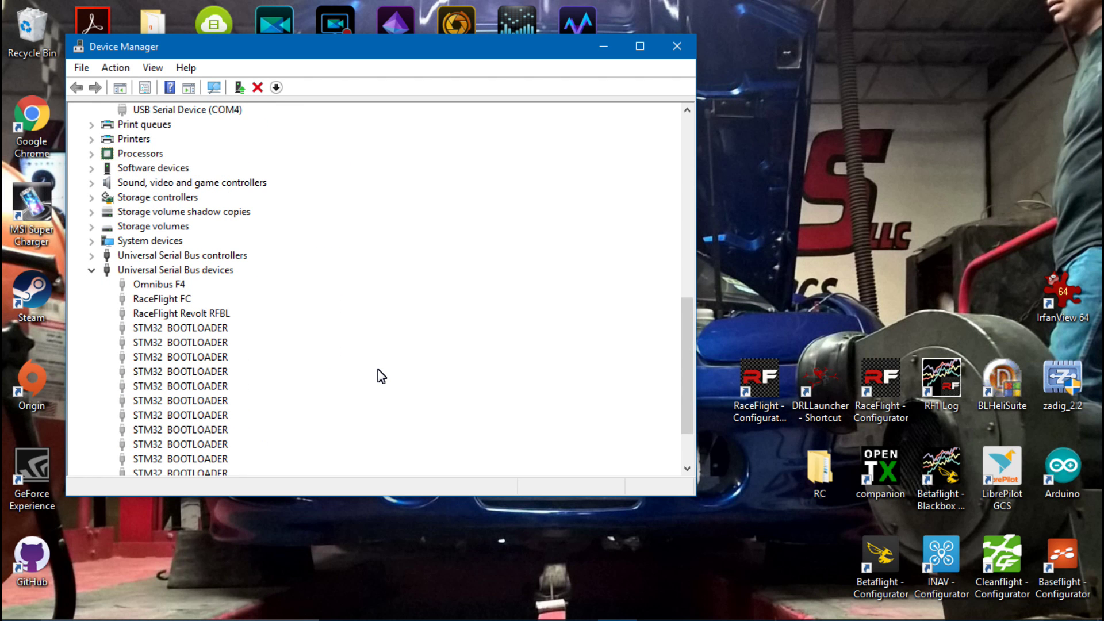
{"action": "scroll", "coordinate": [381, 376], "scroll_direction": "down", "scroll_amount": 2}
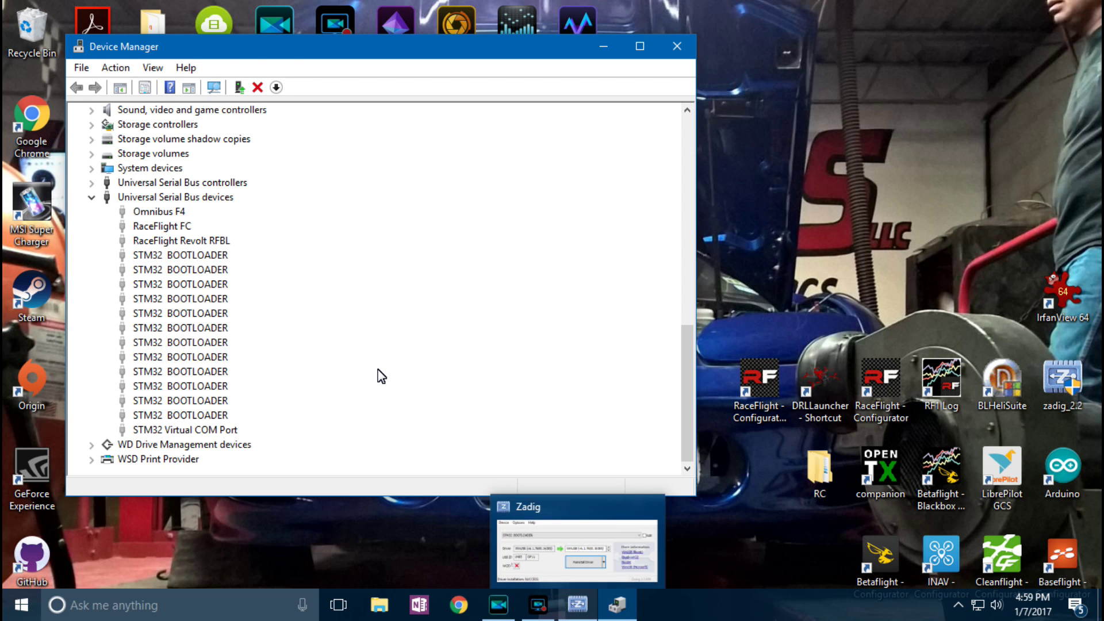
Switch to Zadig and have it list all devices
{"action": "left_click", "coordinate": [578, 605]}
{"action": "key", "text": "alt+o"}
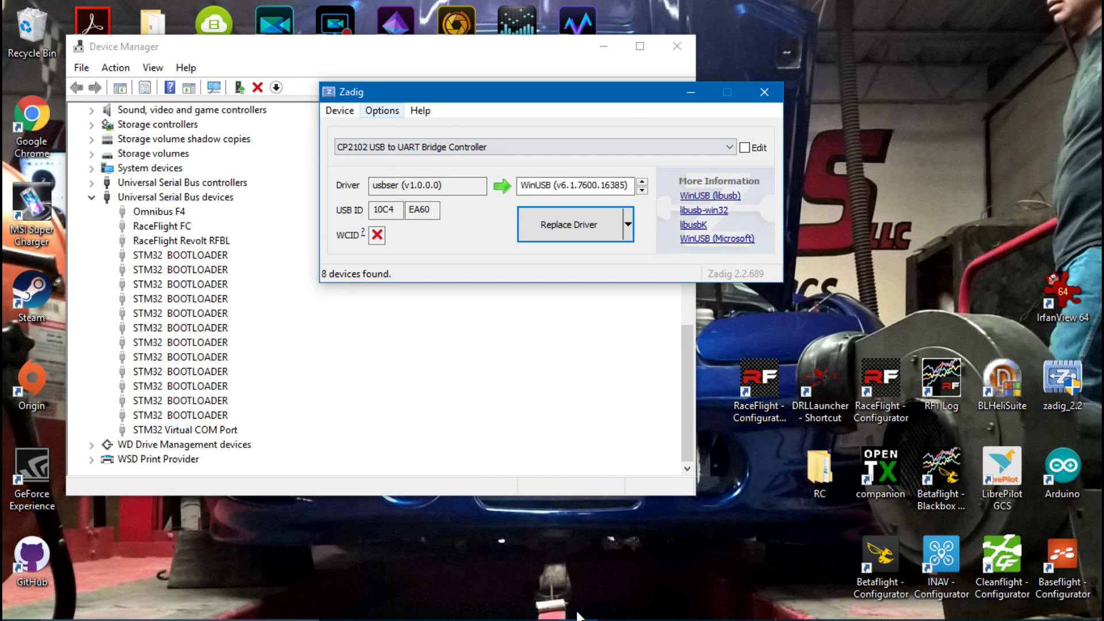
{"action": "key", "text": "Return"}
{"action": "key", "text": "alt+o"}
{"action": "key", "text": "Return"}
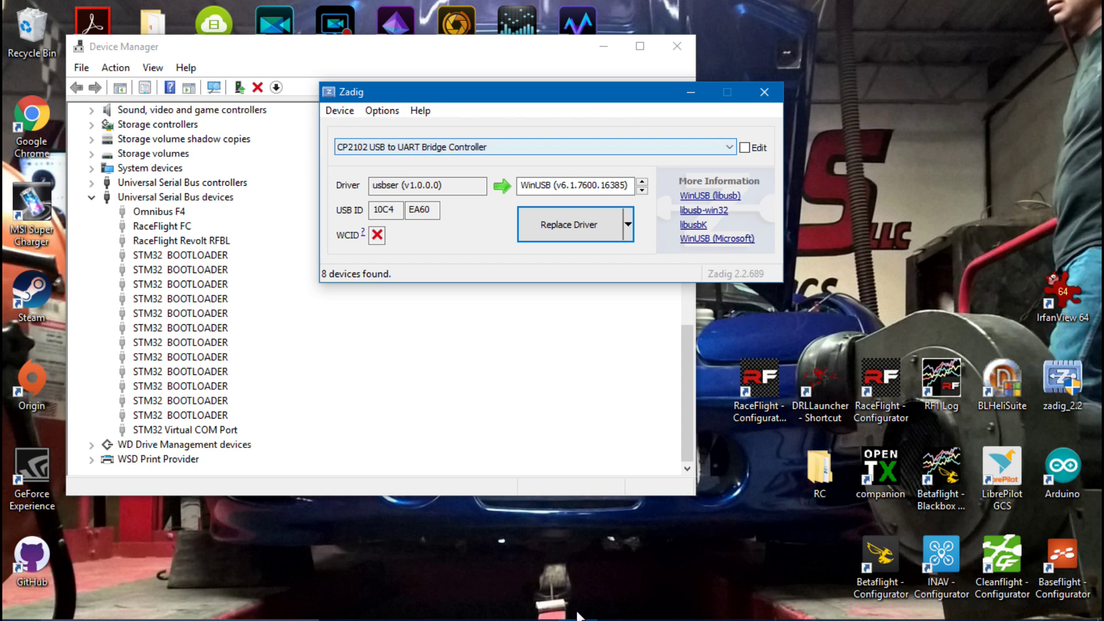
Look through the detected devices and choose CP2102 USB to UART Bridge Controller as the target device
{"action": "key", "text": "alt+Down"}
{"action": "key", "text": "Down"}
{"action": "key", "text": "Down"}
{"action": "key", "text": "Down"}
{"action": "key", "text": "Down"}
{"action": "key", "text": "Down"}
{"action": "key", "text": "Down"}
{"action": "key", "text": "Down"}
{"action": "key", "text": "Up"}
{"action": "key", "text": "Up"}
{"action": "key", "text": "Up"}
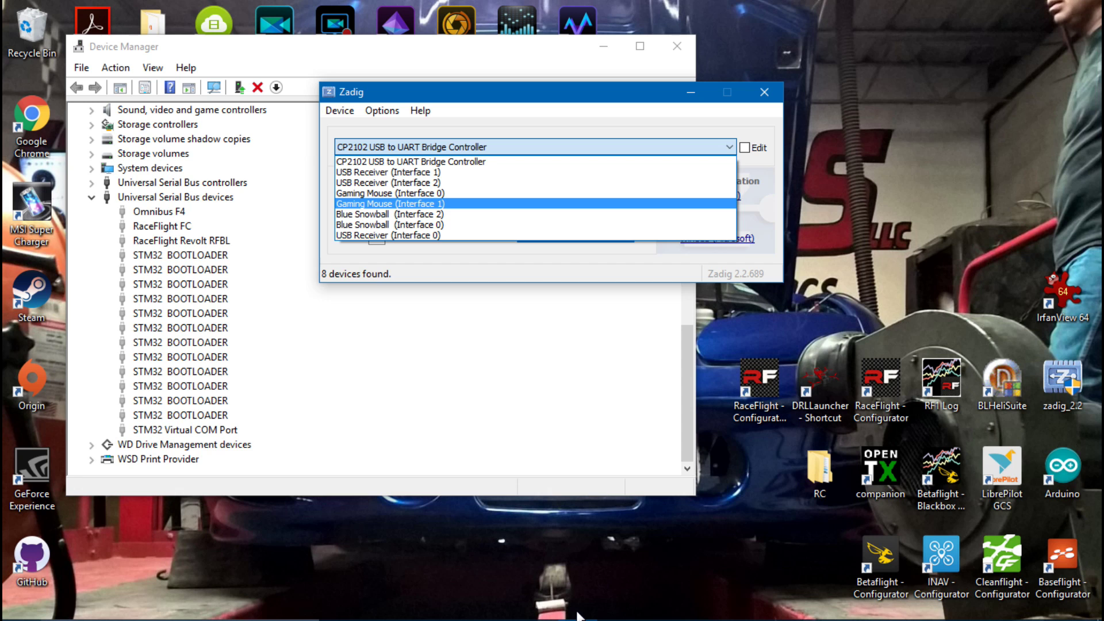
{"action": "key", "text": "Up"}
{"action": "key", "text": "Up"}
{"action": "key", "text": "Up"}
{"action": "key", "text": "Up"}
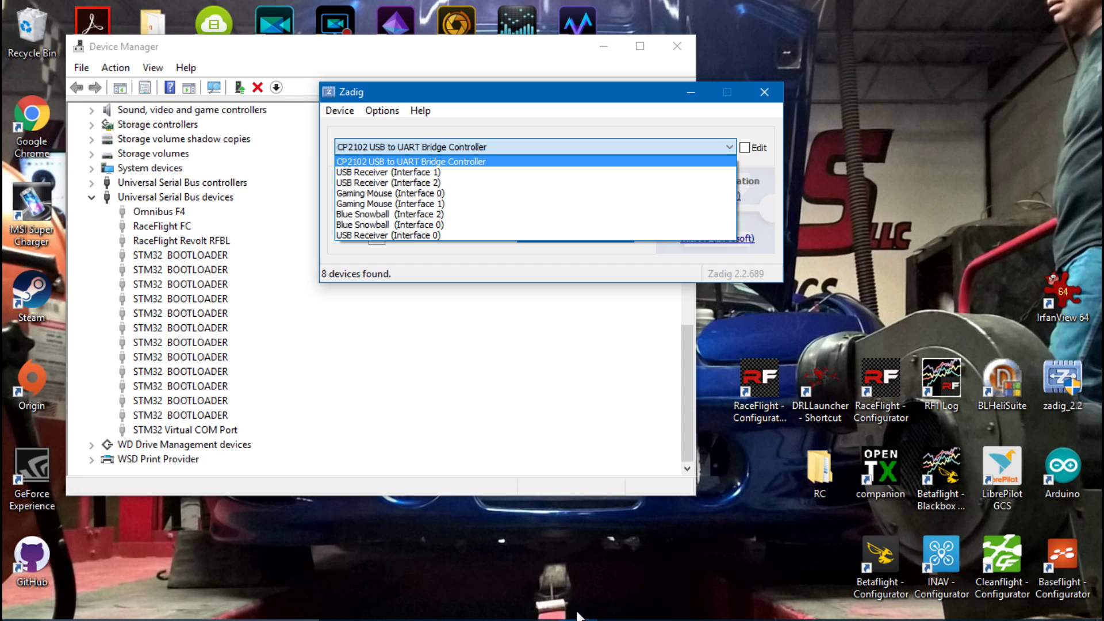
{"action": "key", "text": "Down"}
{"action": "key", "text": "Down"}
{"action": "key", "text": "Up"}
{"action": "key", "text": "Up"}
{"action": "key", "text": "Down"}
{"action": "key", "text": "Down"}
{"action": "key", "text": "Down"}
{"action": "key", "text": "Down"}
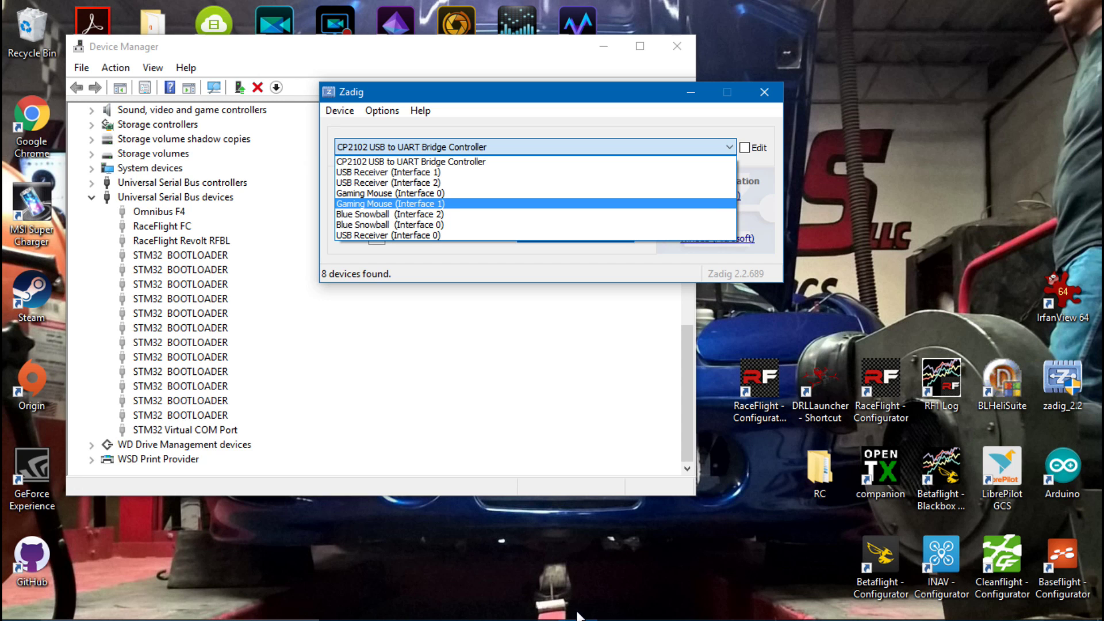
{"action": "key", "text": "Up"}
{"action": "key", "text": "Up"}
{"action": "key", "text": "Up"}
{"action": "key", "text": "Down"}
{"action": "key", "text": "Up"}
{"action": "key", "text": "Down"}
{"action": "key", "text": "Down"}
{"action": "key", "text": "Down"}
{"action": "key", "text": "Down"}
{"action": "key", "text": "Down"}
{"action": "key", "text": "Down"}
{"action": "key", "text": "Up"}
{"action": "key", "text": "Up"}
{"action": "key", "text": "Down"}
{"action": "key", "text": "Up"}
{"action": "key", "text": "Up"}
{"action": "key", "text": "Up"}
{"action": "key", "text": "Down"}
{"action": "key", "text": "Up"}
{"action": "key", "text": "Down"}
{"action": "key", "text": "Up"}
{"action": "key", "text": "Up"}
{"action": "key", "text": "Up"}
{"action": "key", "text": "Up"}
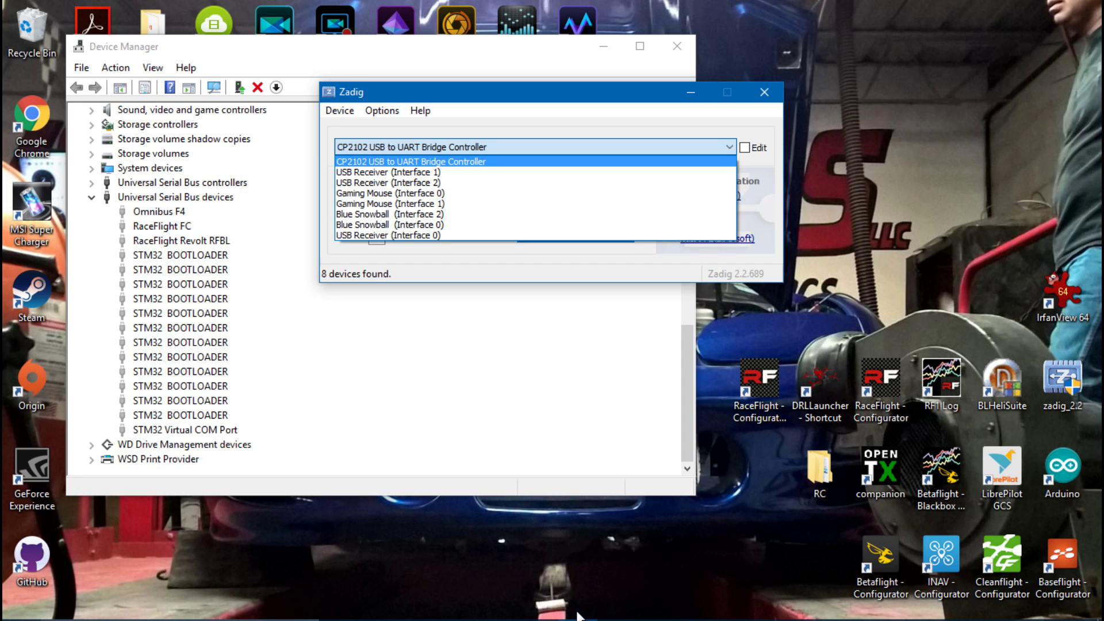
{"action": "key", "text": "Return"}
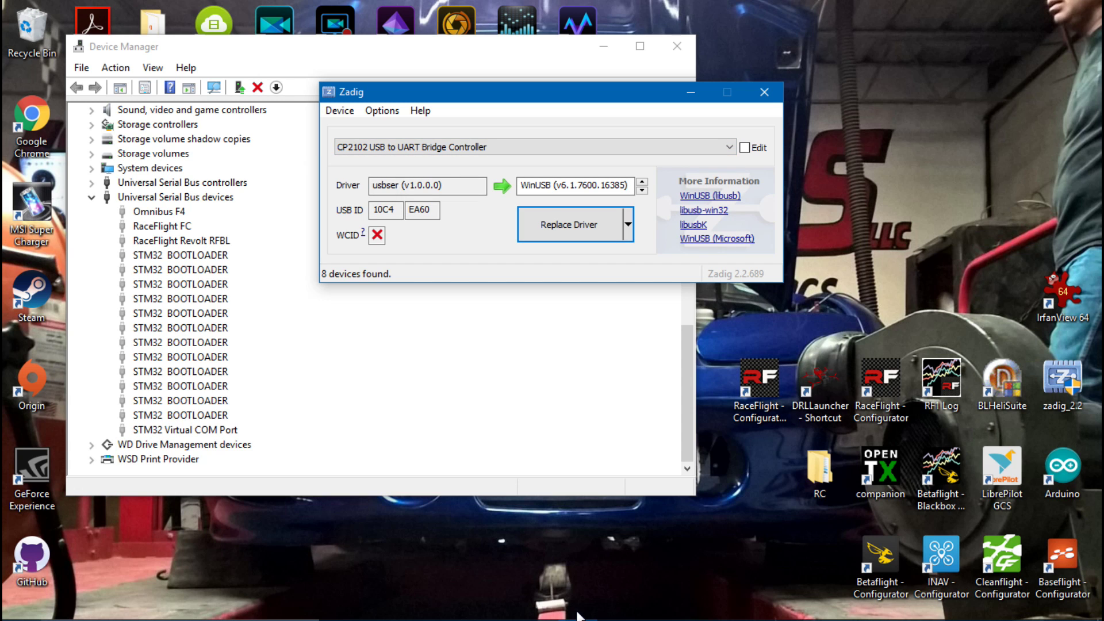
Replace the CP2102 USB to UART Bridge Controller's usbser driver with WinUSB (v6.1.7600.16385) and dismiss the installation message
{"action": "key", "text": "Tab"}
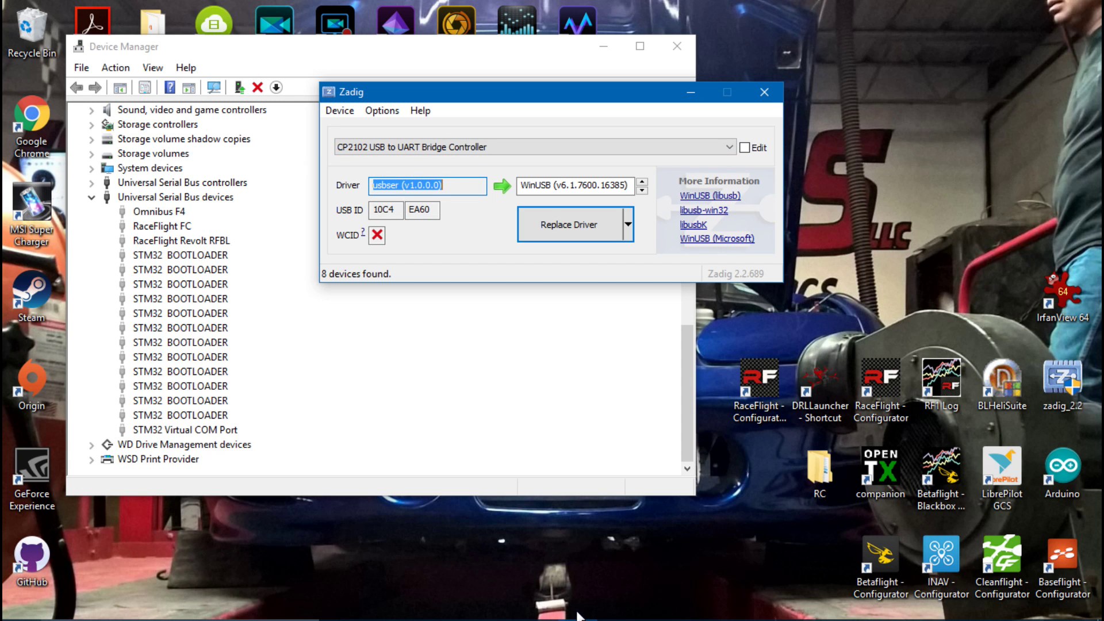
{"action": "key", "text": "Tab"}
{"action": "key", "text": "Tab"}
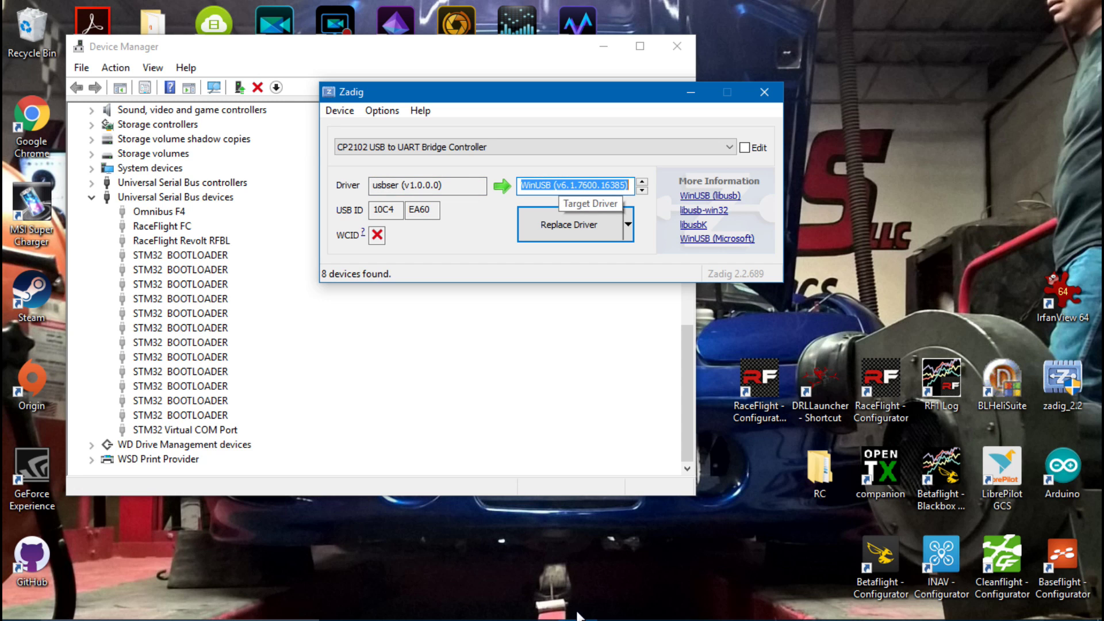
{"action": "left_click", "coordinate": [535, 185]}
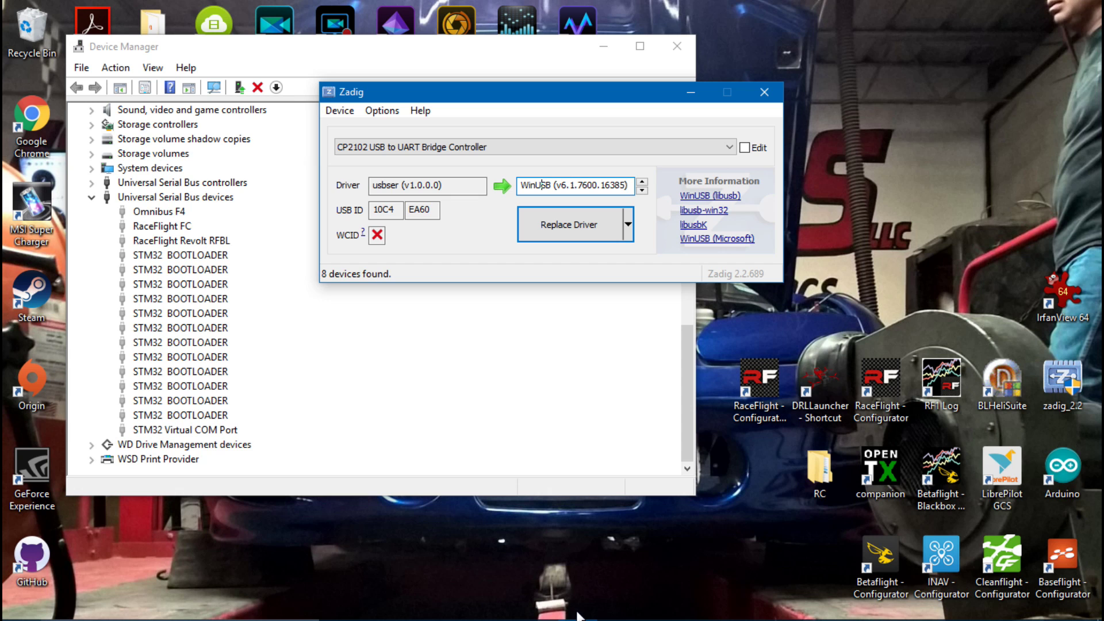
{"action": "key", "text": "Down"}
{"action": "key", "text": "Up"}
{"action": "key", "text": "Return"}
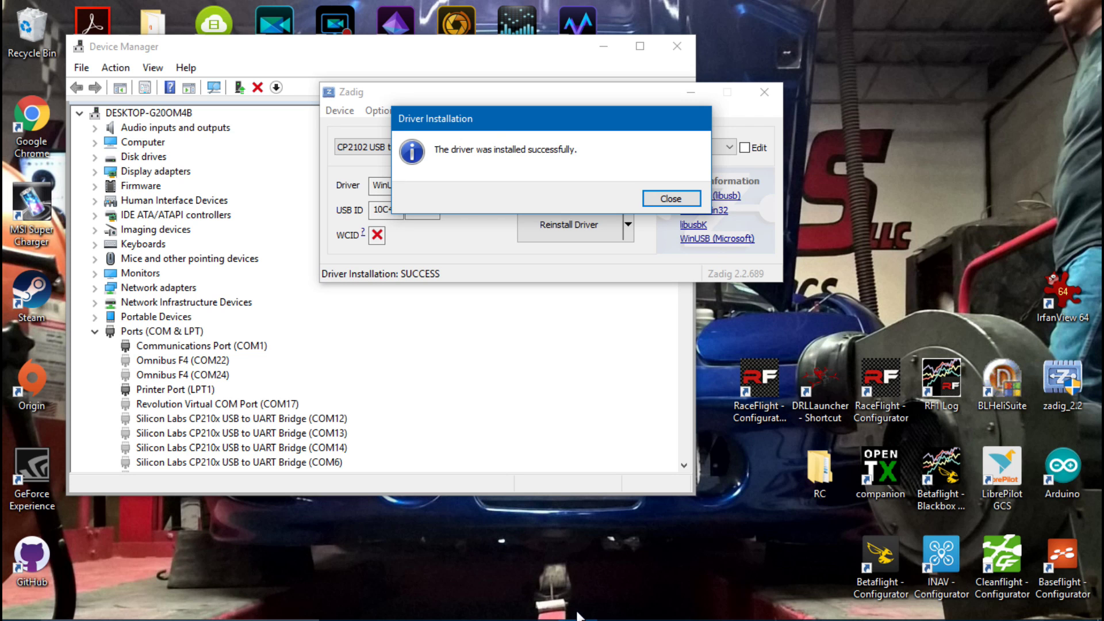
{"action": "key", "text": "Return"}
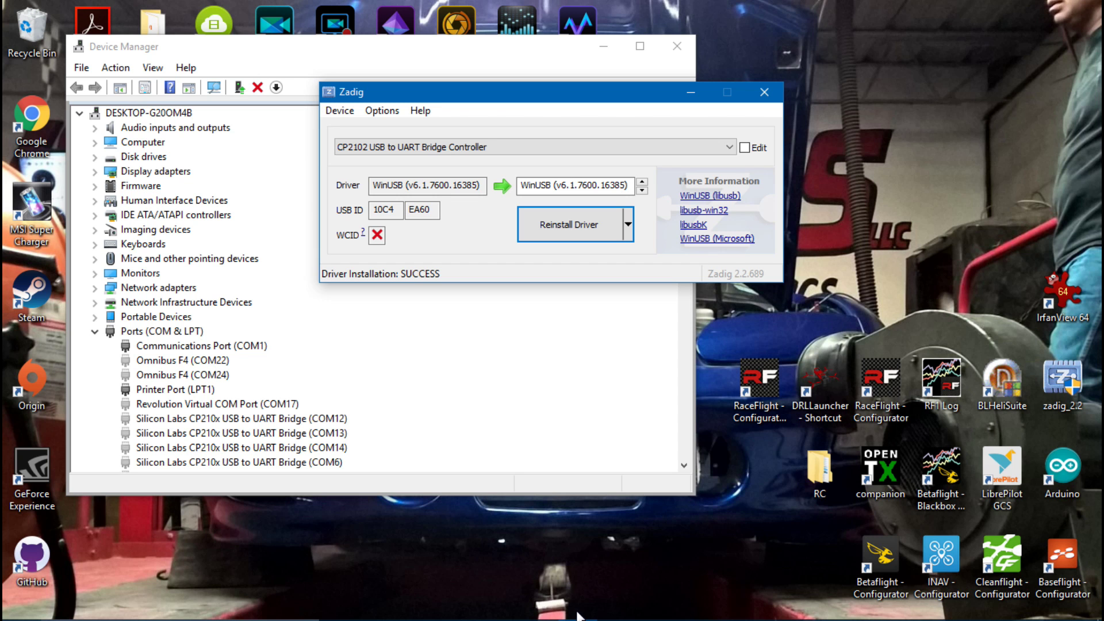
Switch to Device Manager and check where the CP2102 USB to UART Bridge Controller is listed among the ports and USB devices
{"action": "left_click", "coordinate": [578, 615]}
{"action": "scroll", "coordinate": [578, 615], "scroll_direction": "down", "scroll_amount": 12}
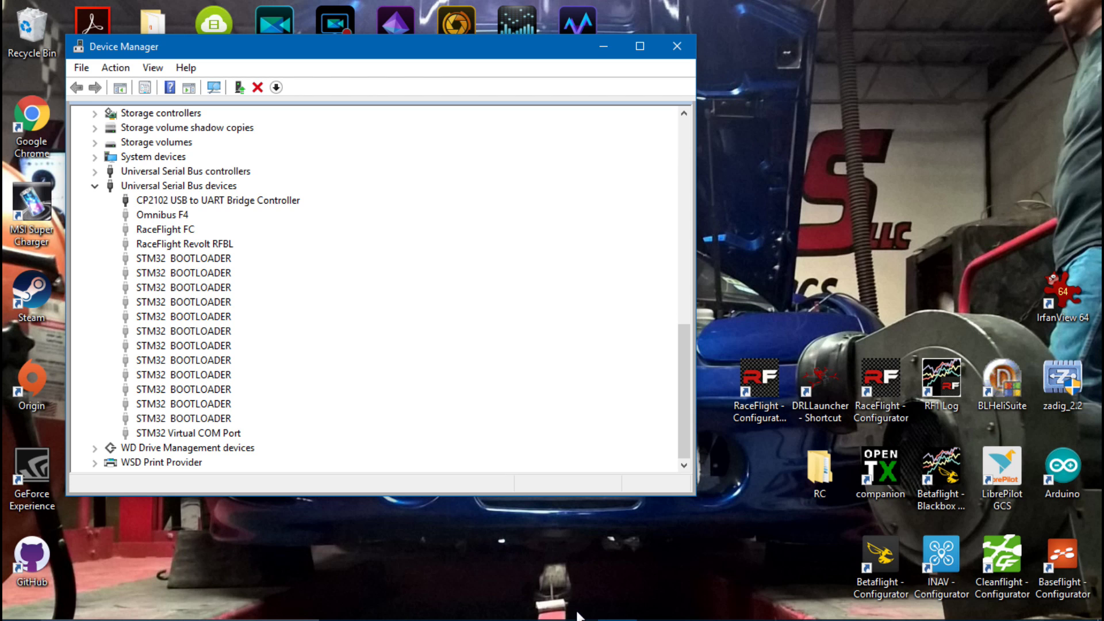
{"action": "key", "text": "c"}
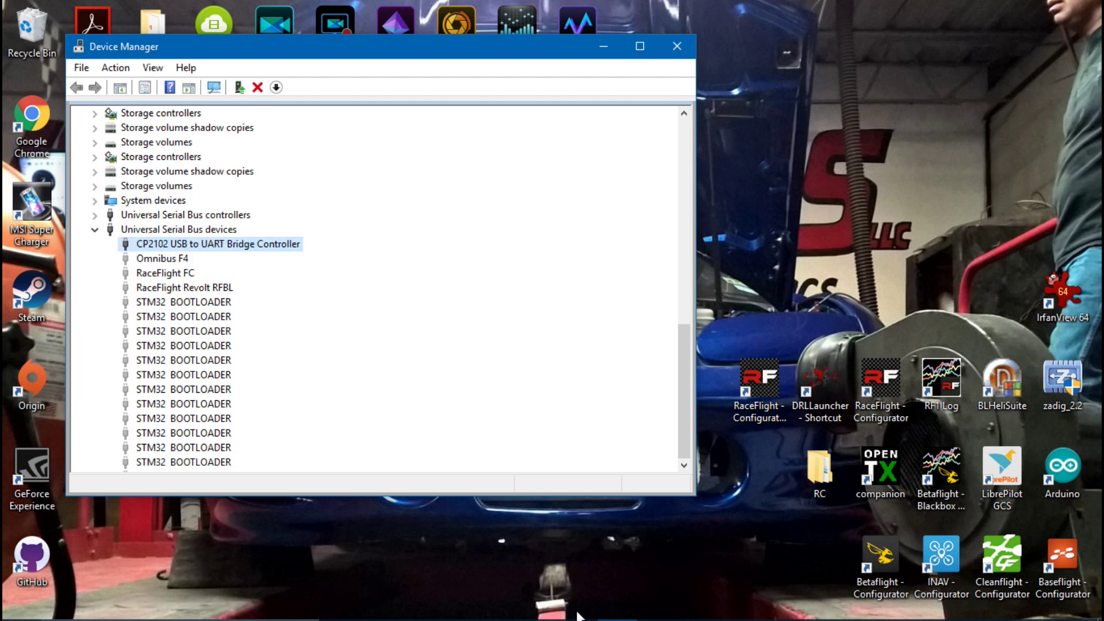
{"action": "scroll", "coordinate": [578, 615], "scroll_direction": "up", "scroll_amount": 10}
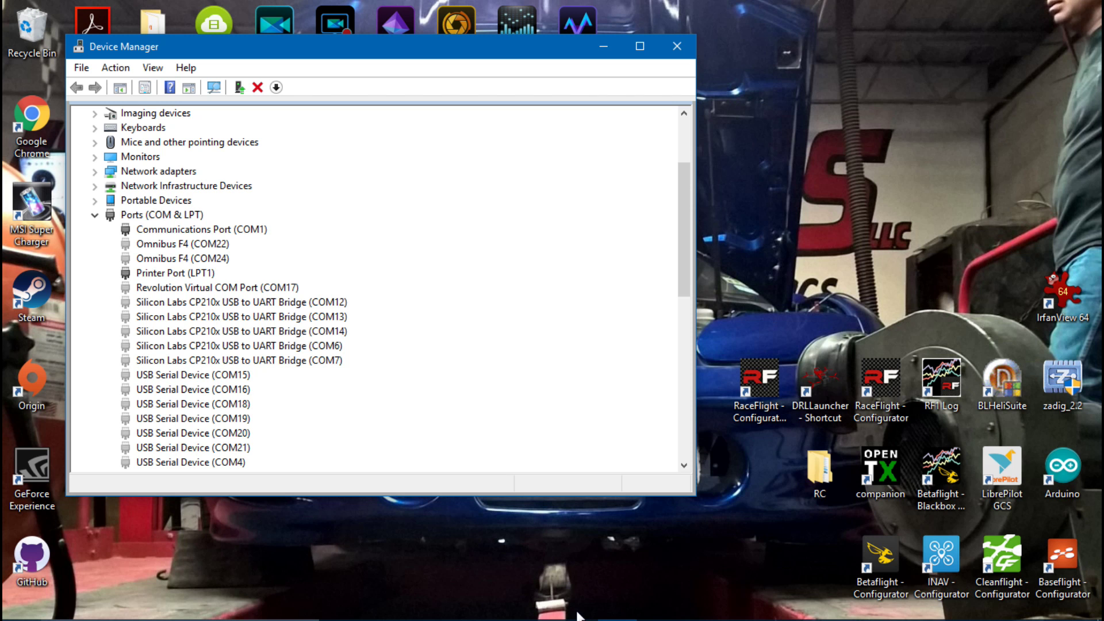
{"action": "scroll", "coordinate": [578, 615], "scroll_direction": "down", "scroll_amount": 10}
{"action": "scroll", "coordinate": [578, 616], "scroll_direction": "down", "scroll_amount": 1}
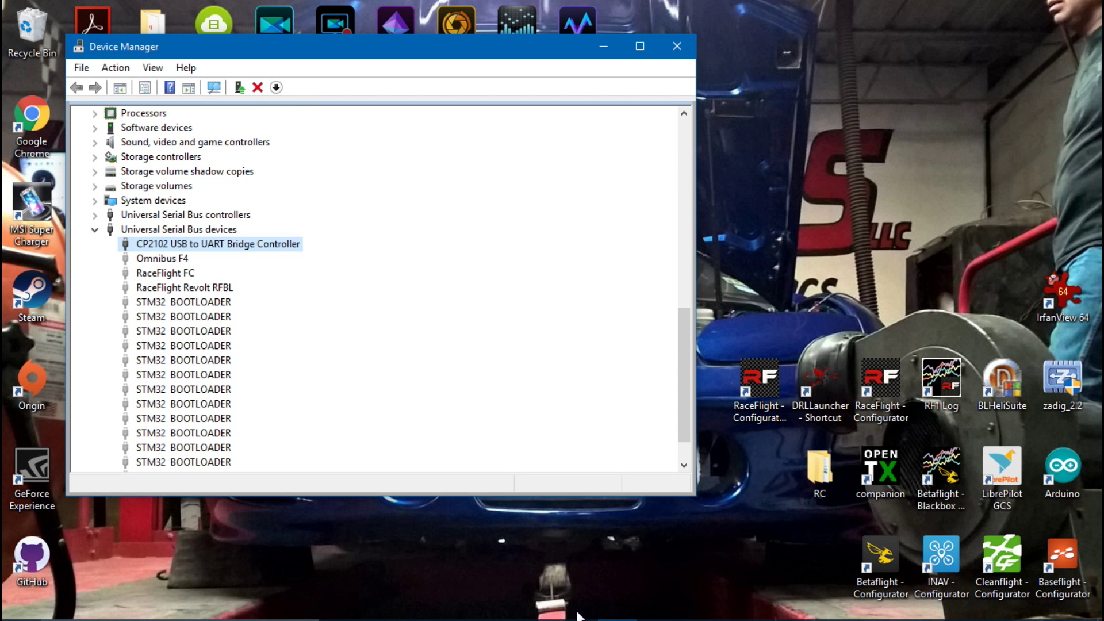
Start a manual driver update for the CP2102 USB to UART Bridge Controller, picking from the drivers already on the computer
{"action": "scroll", "coordinate": [578, 615], "scroll_direction": "up", "scroll_amount": 4}
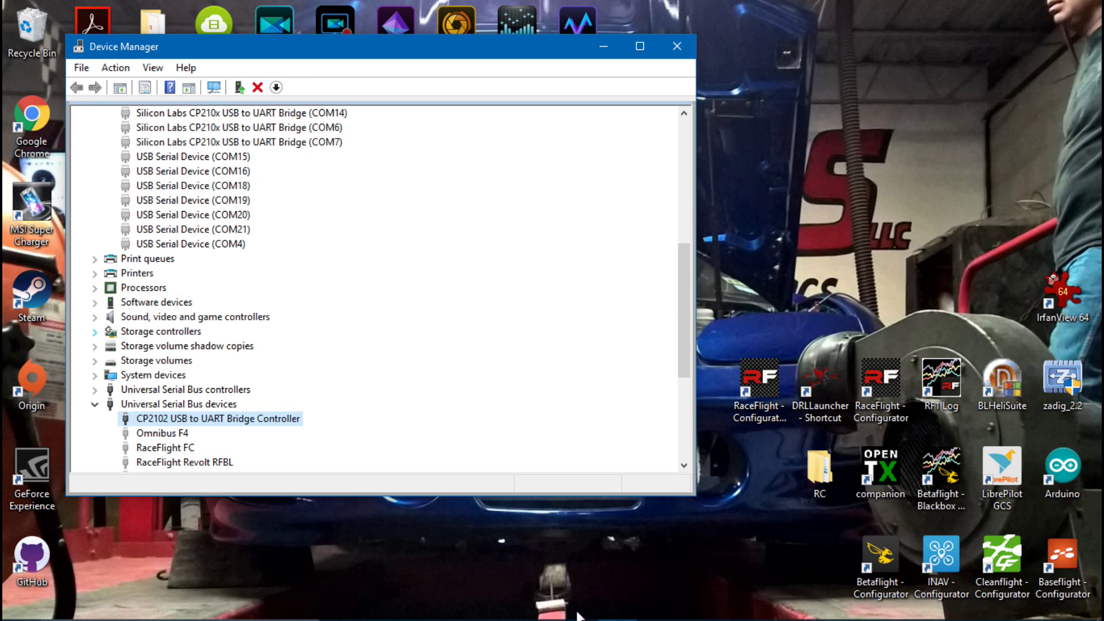
{"action": "scroll", "coordinate": [578, 615], "scroll_direction": "up", "scroll_amount": 8}
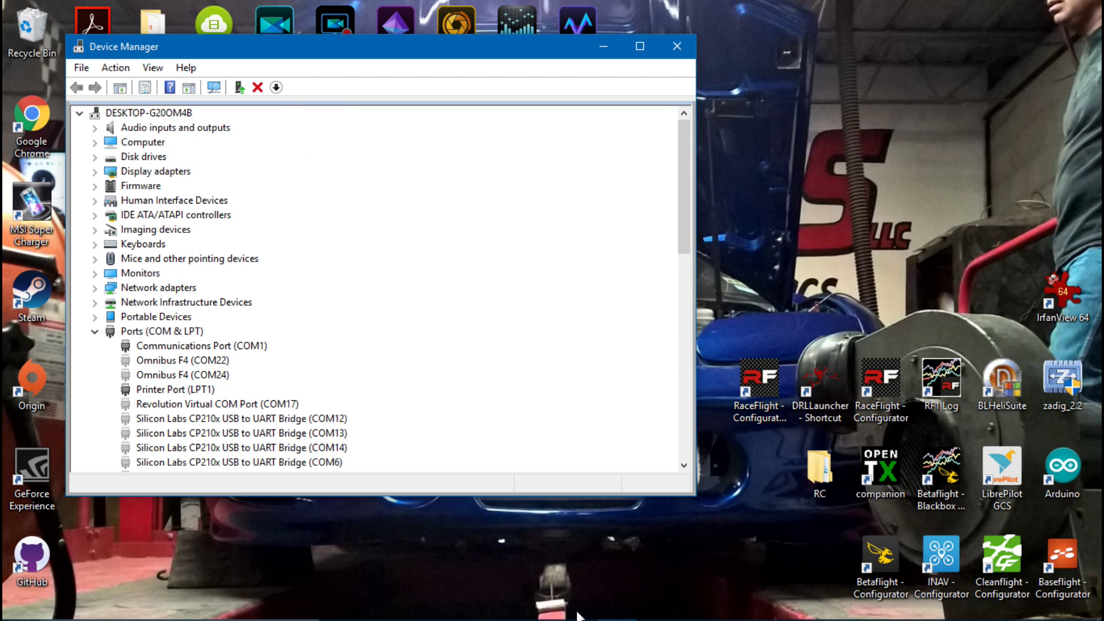
{"action": "scroll", "coordinate": [578, 616], "scroll_direction": "down", "scroll_amount": 13}
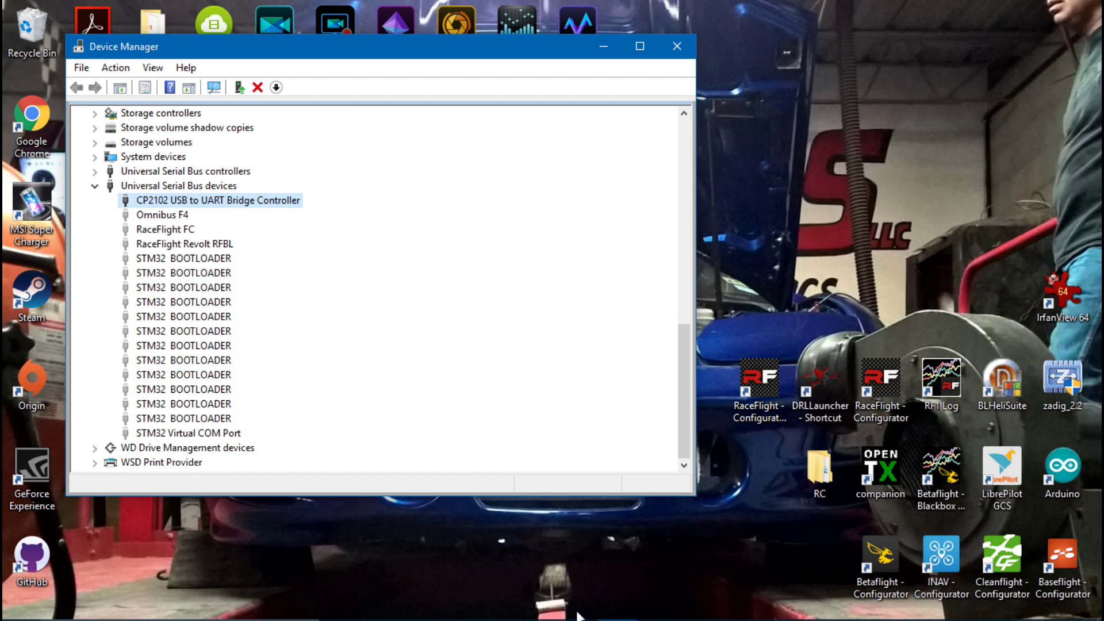
{"action": "key", "text": "shift+F10"}
{"action": "key", "text": "Down"}
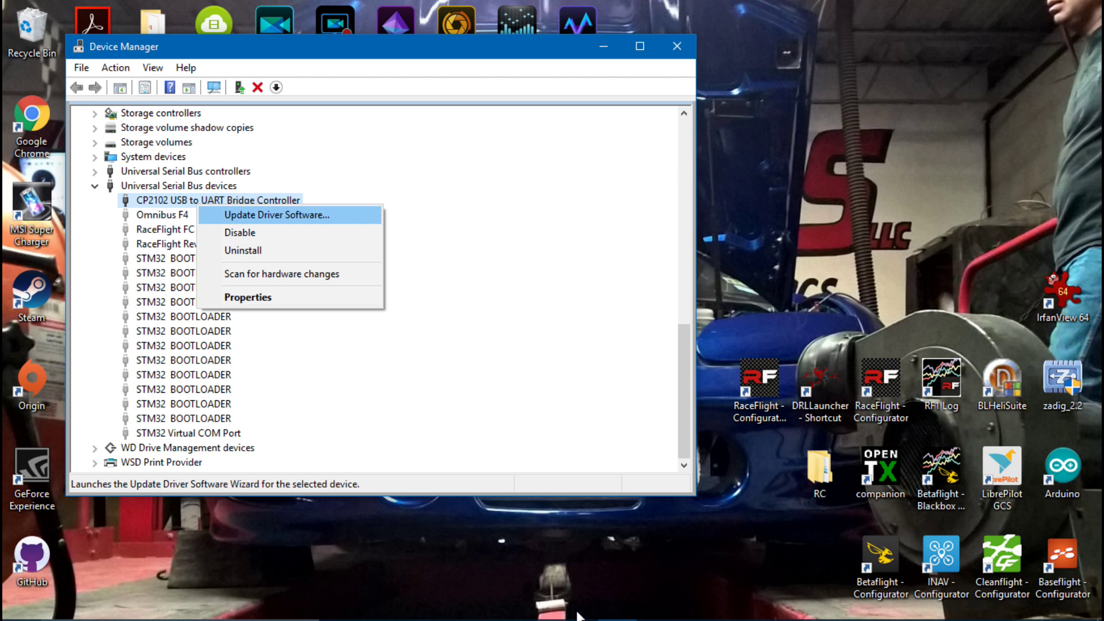
{"action": "key", "text": "Return"}
{"action": "key", "text": "Tab"}
{"action": "key", "text": "Return"}
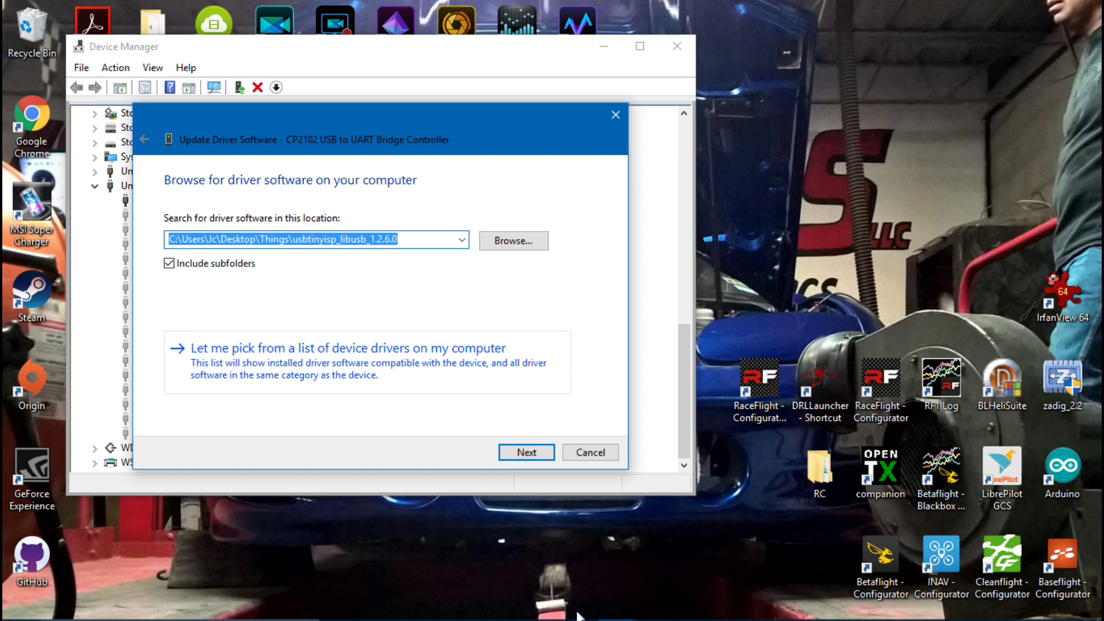
{"action": "key", "text": "alt+l"}
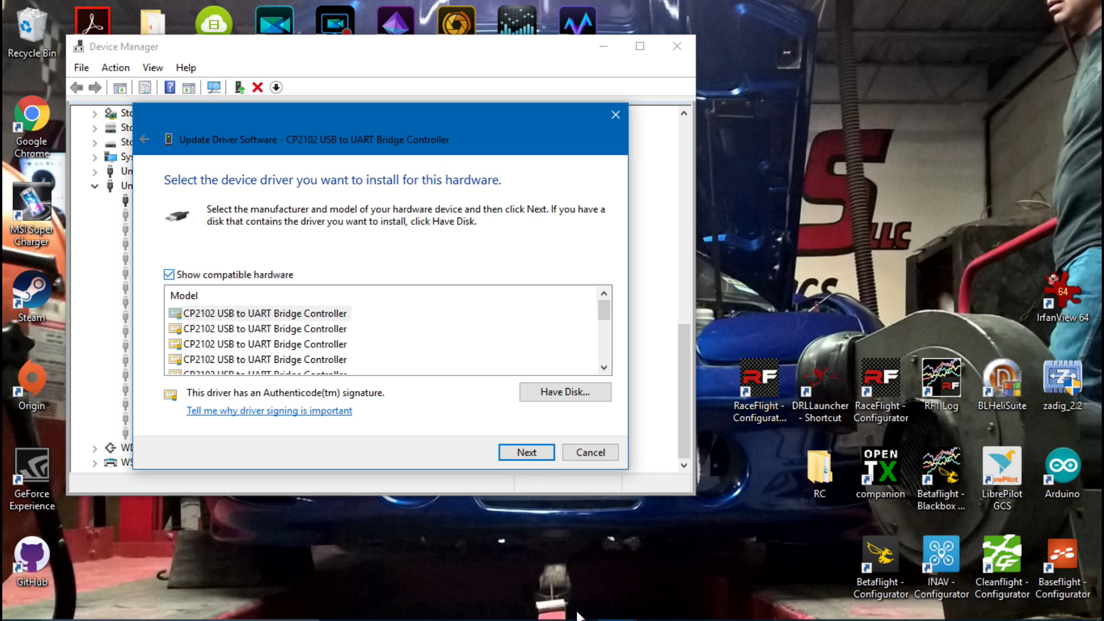
List drivers for all hardware instead of only compatible ones and choose Silicon Labs as the manufacturer
{"action": "key", "text": "alt+c"}
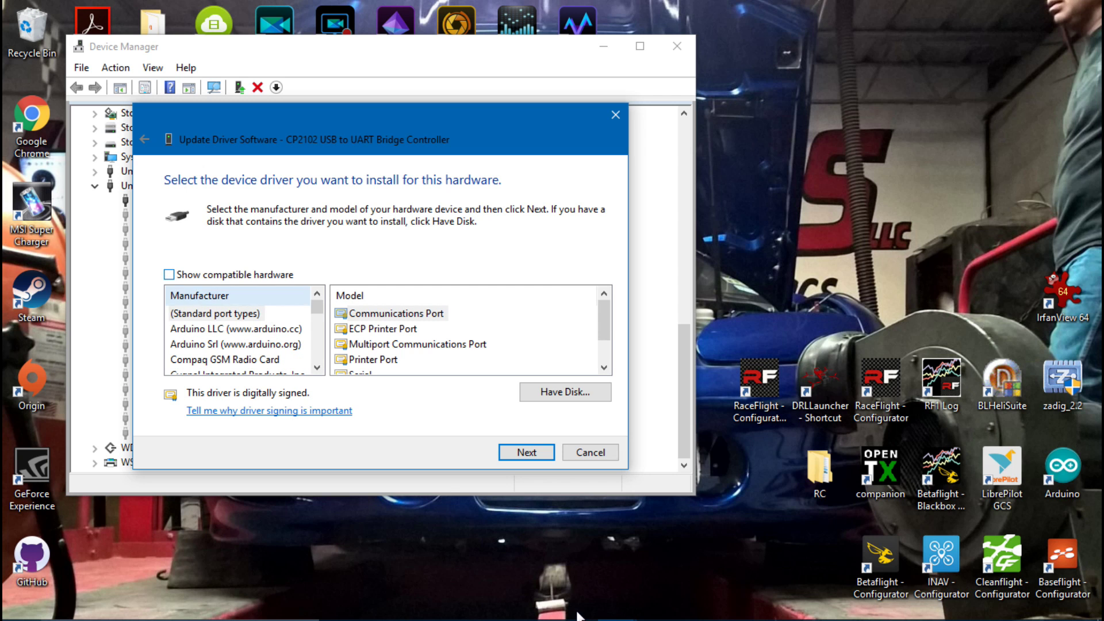
{"action": "left_click", "coordinate": [317, 367]}
{"action": "left_click", "coordinate": [317, 367]}
{"action": "left_click", "coordinate": [317, 366]}
{"action": "left_click", "coordinate": [317, 367]}
{"action": "left_click", "coordinate": [317, 367]}
{"action": "left_click", "coordinate": [317, 367]}
{"action": "left_click", "coordinate": [317, 367]}
{"action": "left_click", "coordinate": [317, 367]}
{"action": "left_click", "coordinate": [316, 367]}
{"action": "left_click", "coordinate": [317, 367]}
{"action": "left_click", "coordinate": [317, 367]}
{"action": "left_click", "coordinate": [317, 367]}
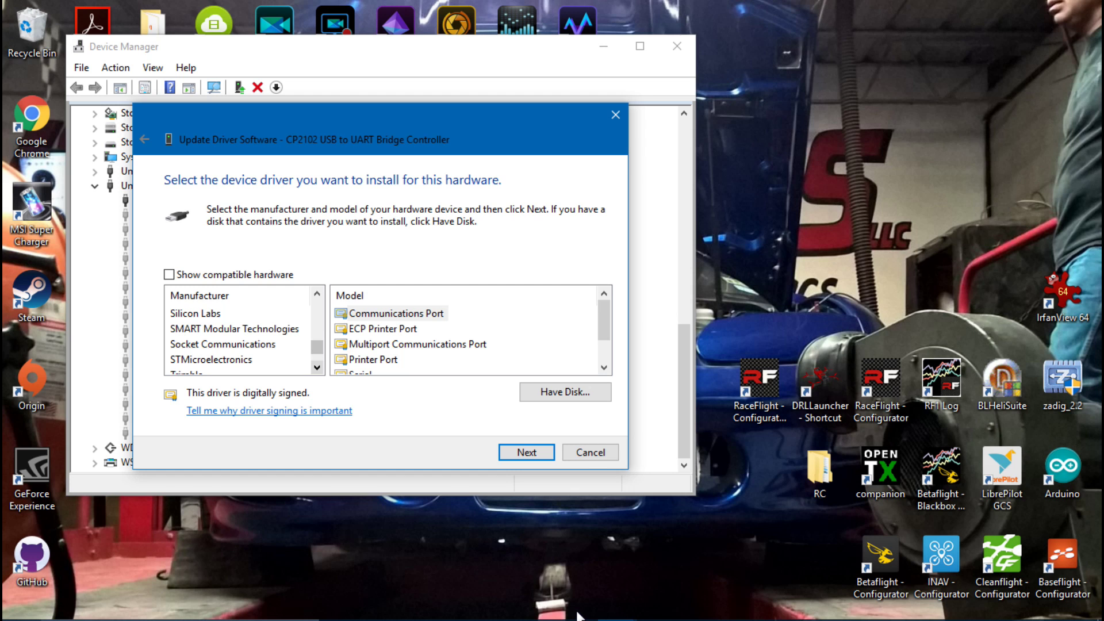
{"action": "left_click", "coordinate": [316, 367]}
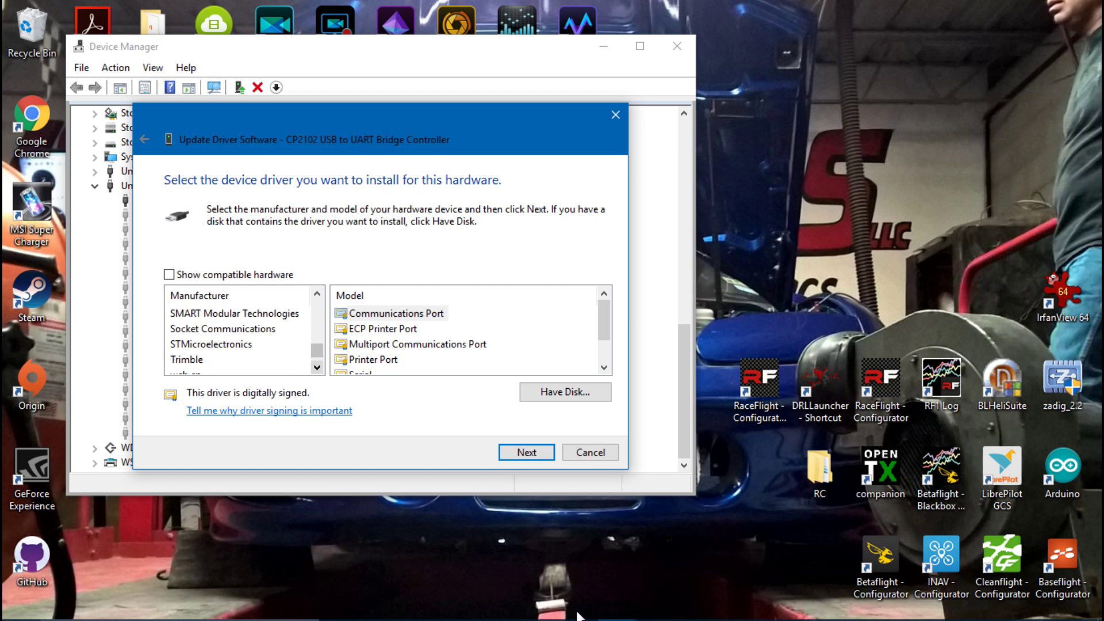
{"action": "left_click", "coordinate": [317, 294]}
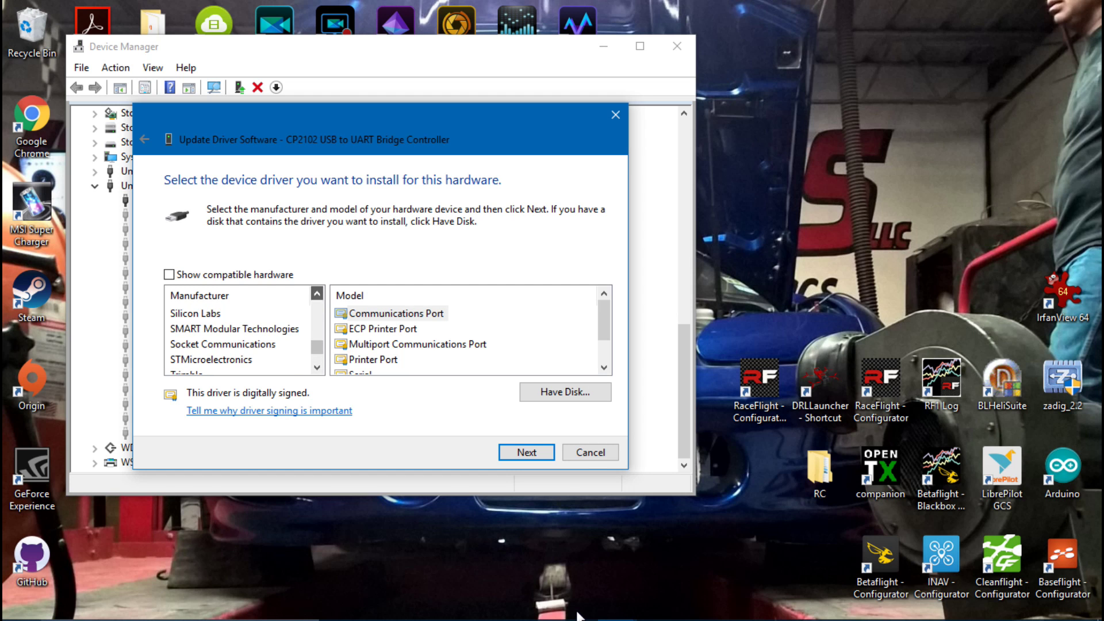
{"action": "key", "text": "Down"}
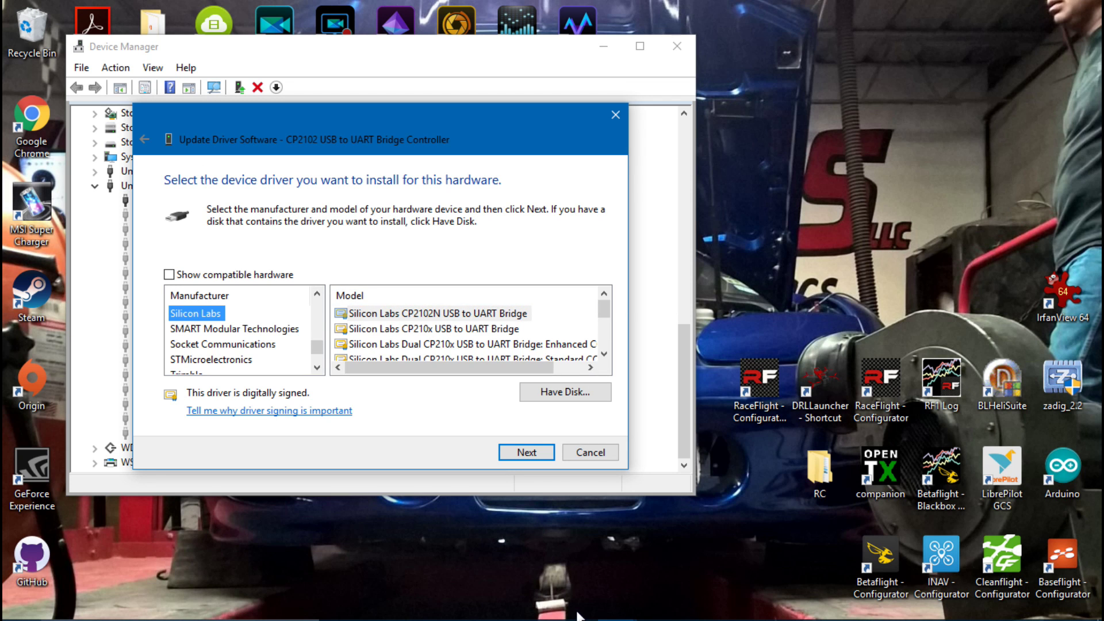
Install the Silicon Labs CP210x USB to UART Bridge model's driver for the device and close the update wizard
{"action": "key", "text": "Tab"}
{"action": "key", "text": "Down"}
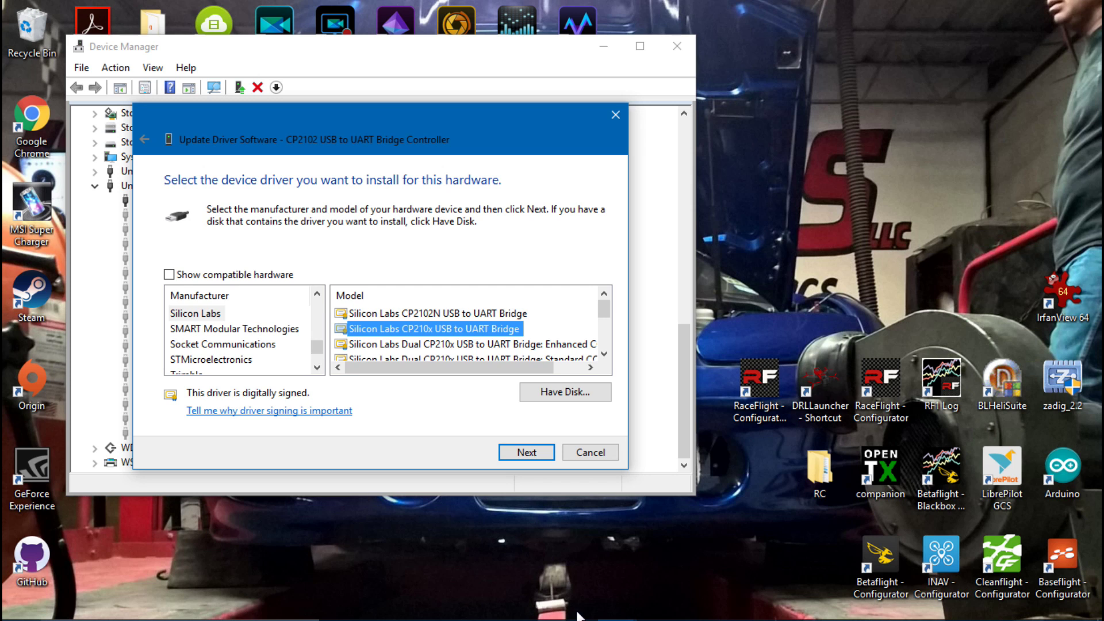
{"action": "key", "text": "Up"}
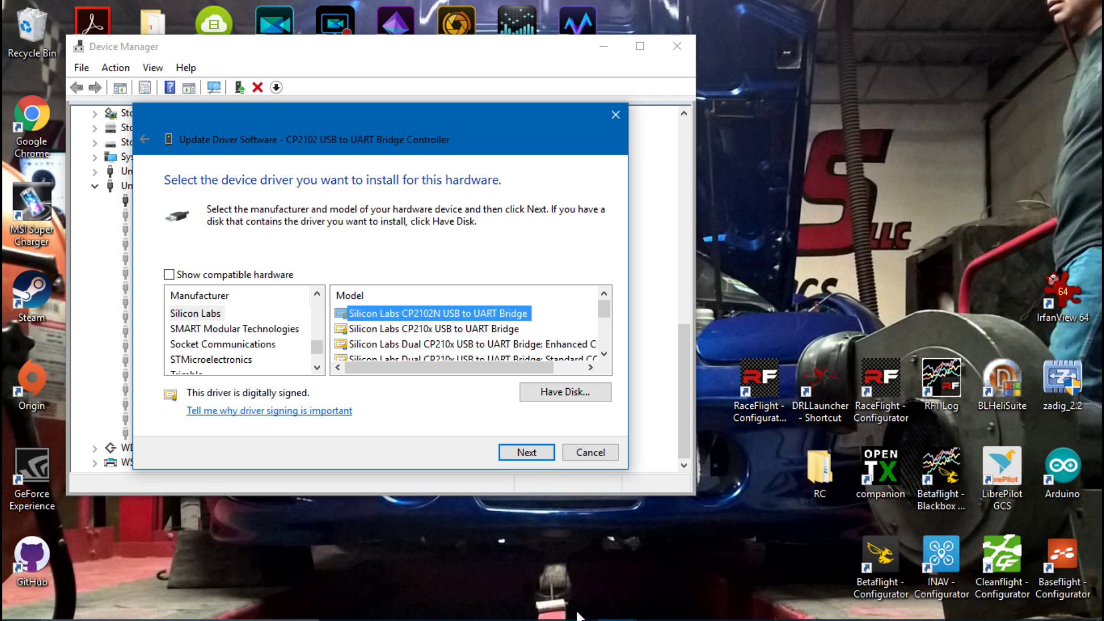
{"action": "key", "text": "Down"}
{"action": "key", "text": "Return"}
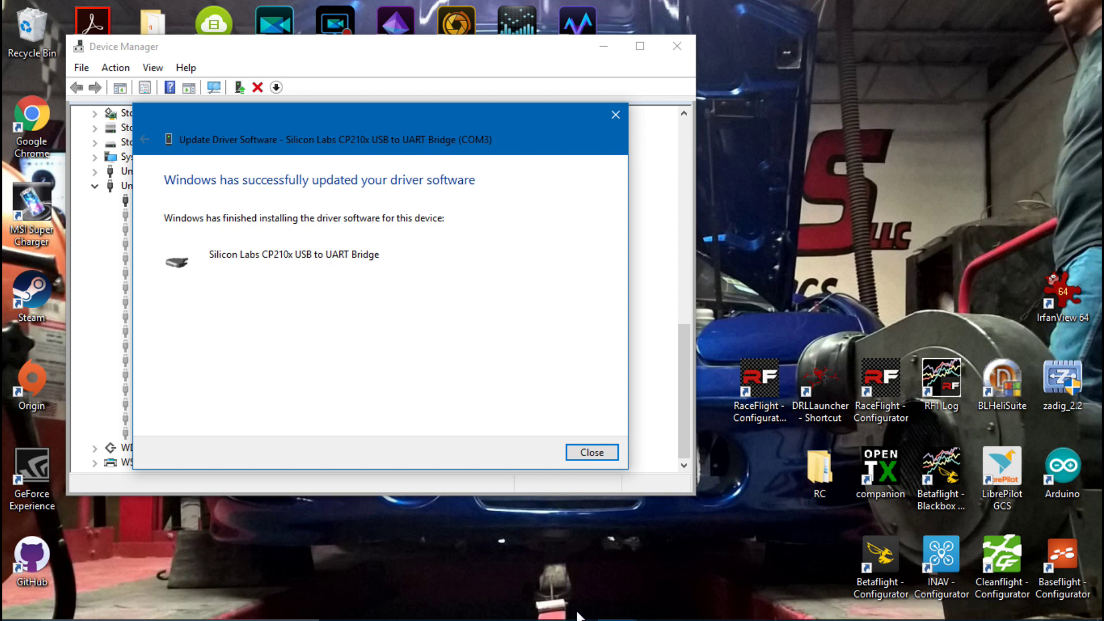
{"action": "key", "text": "Return"}
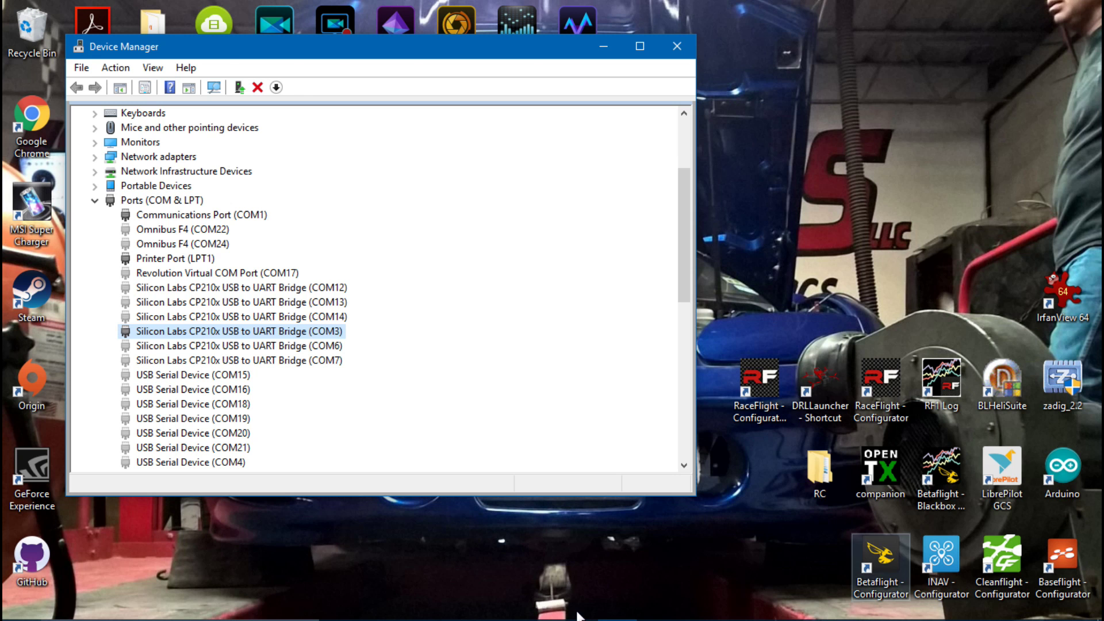
Open Betaflight Configurator and test the flight controller's connection on COM3, disconnecting once the setup page has been viewed
{"action": "double_click", "coordinate": [897, 559]}
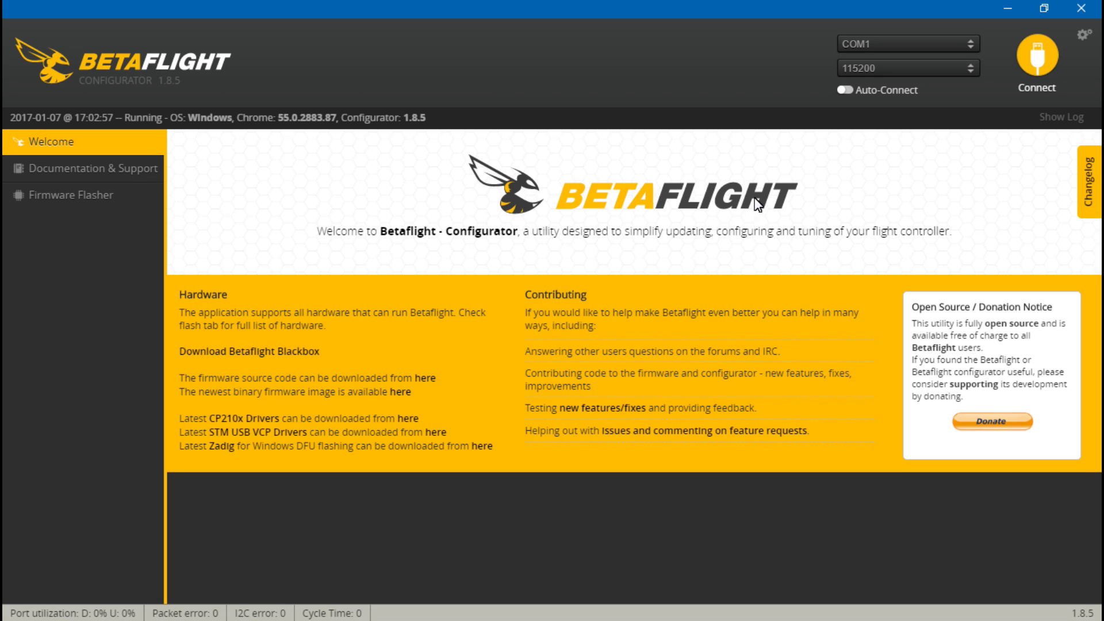
{"action": "left_click", "coordinate": [935, 44]}
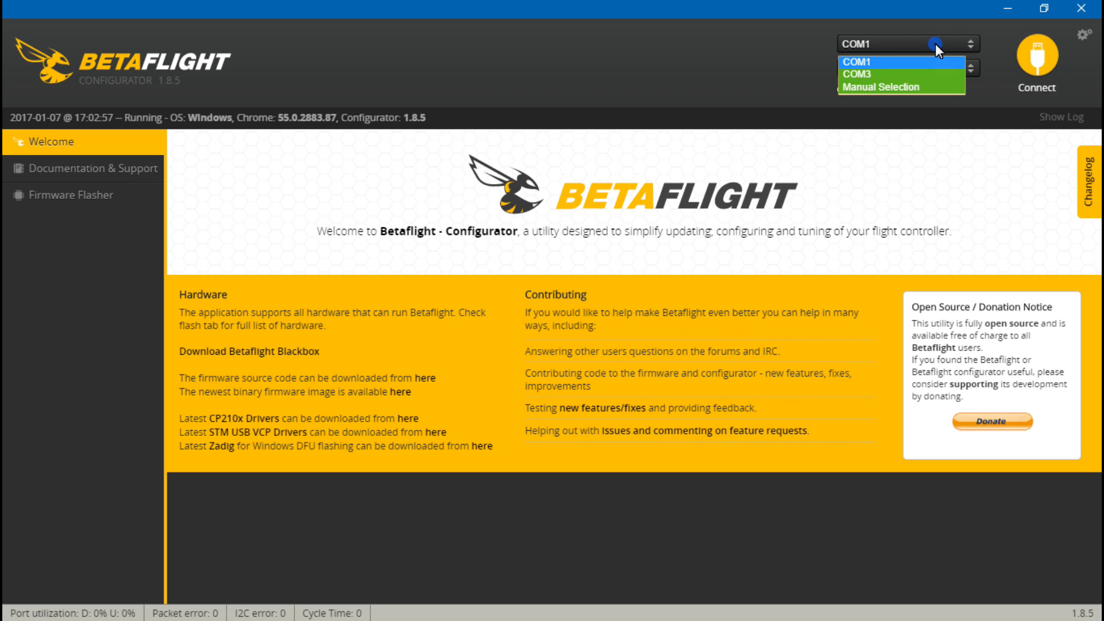
{"action": "left_click", "coordinate": [857, 74]}
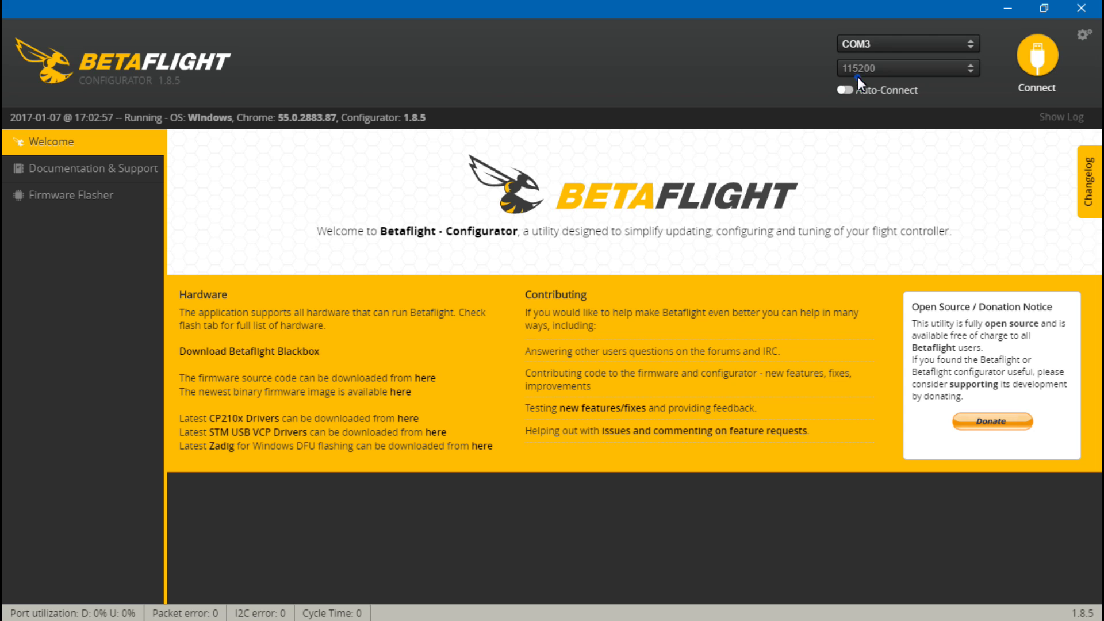
{"action": "left_click", "coordinate": [1023, 59]}
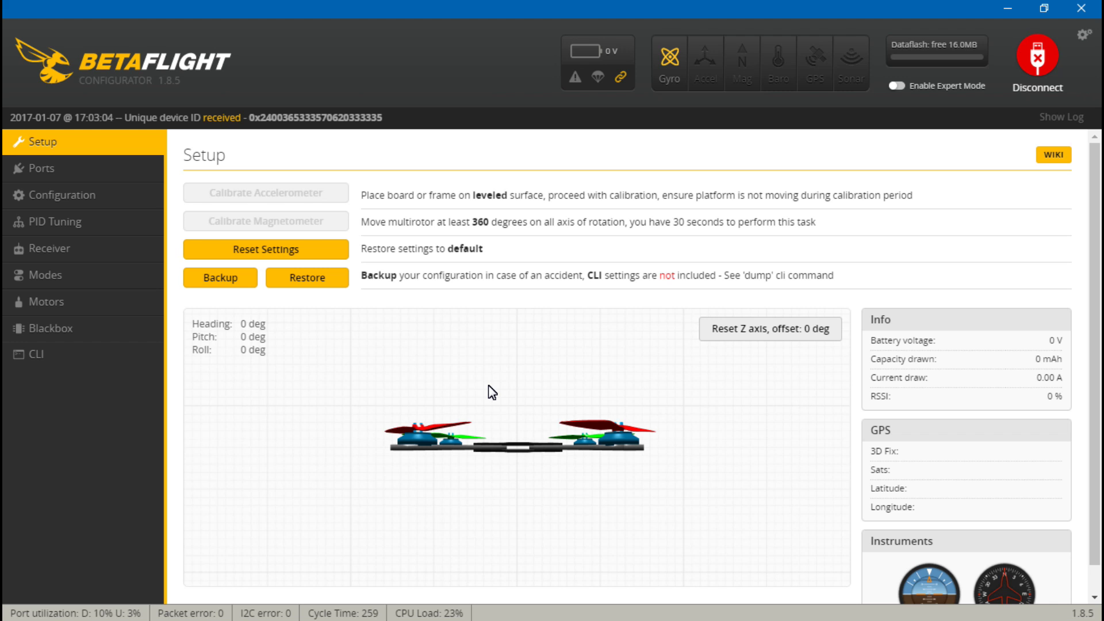
{"action": "left_click", "coordinate": [1037, 57]}
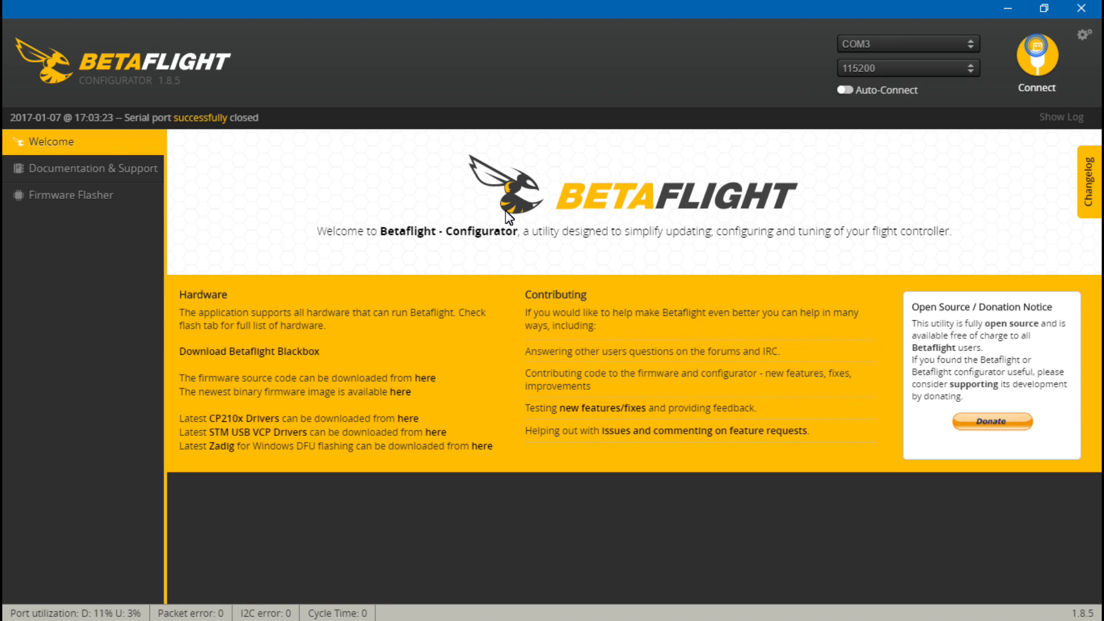
Check the available ports in the Firmware Flasher, try to connect on COM1, and close Betaflight Configurator
{"action": "left_click", "coordinate": [100, 200]}
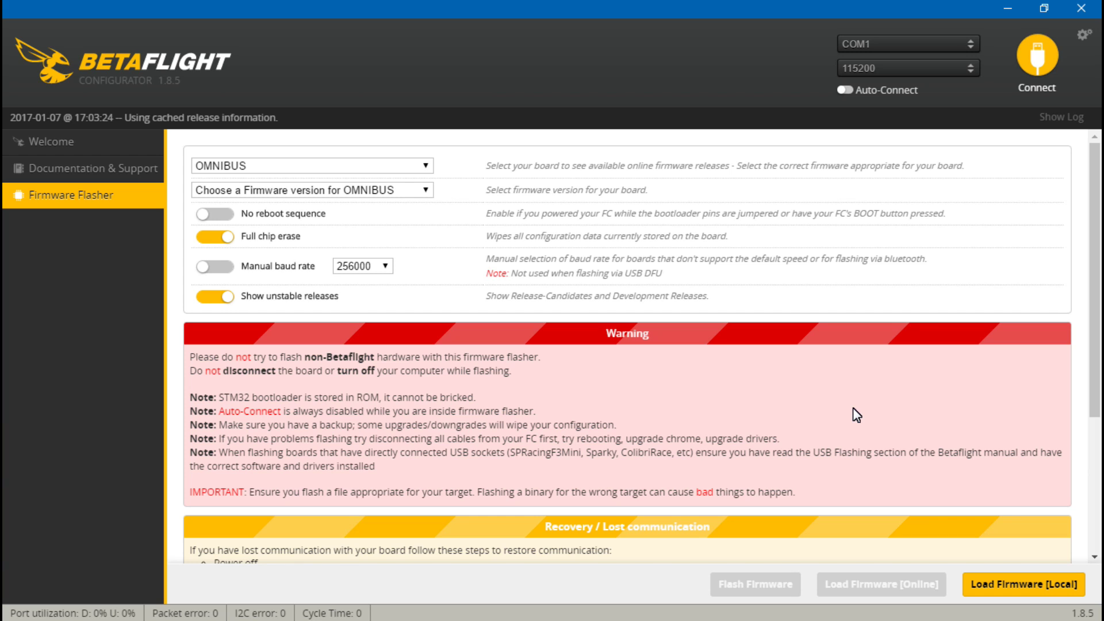
{"action": "left_click", "coordinate": [920, 47]}
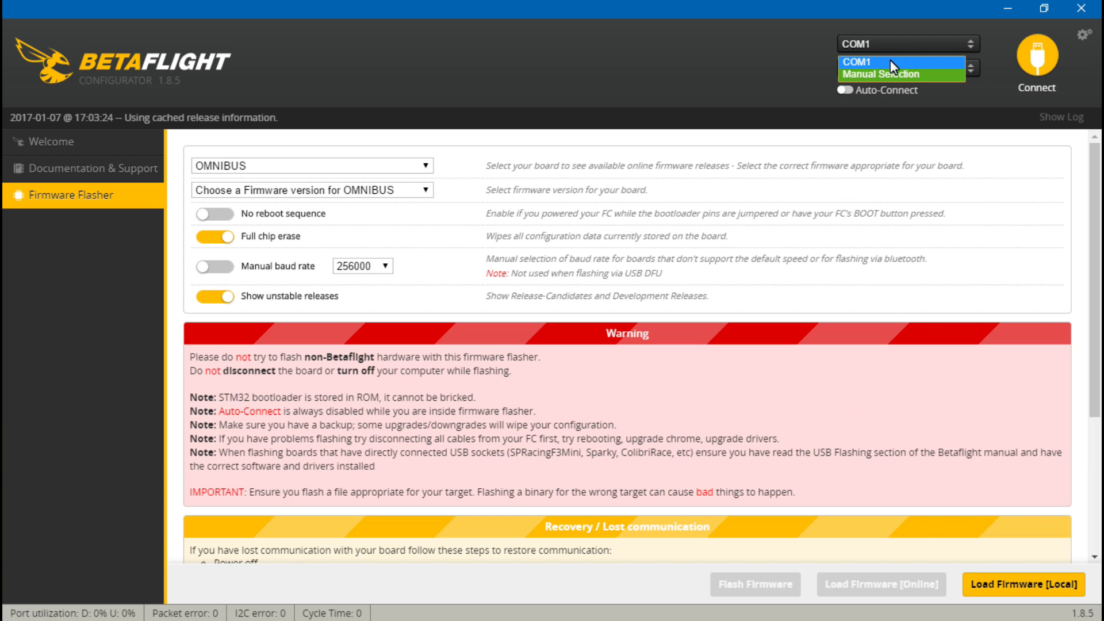
{"action": "left_click", "coordinate": [763, 75]}
{"action": "left_click", "coordinate": [1029, 68]}
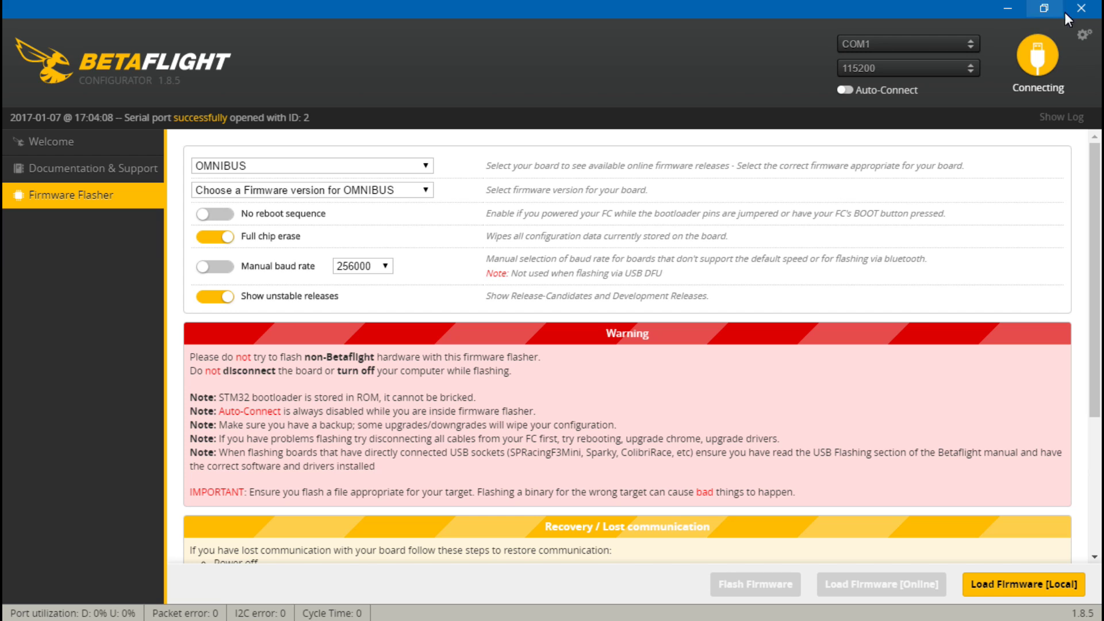
{"action": "left_click", "coordinate": [1085, 12]}
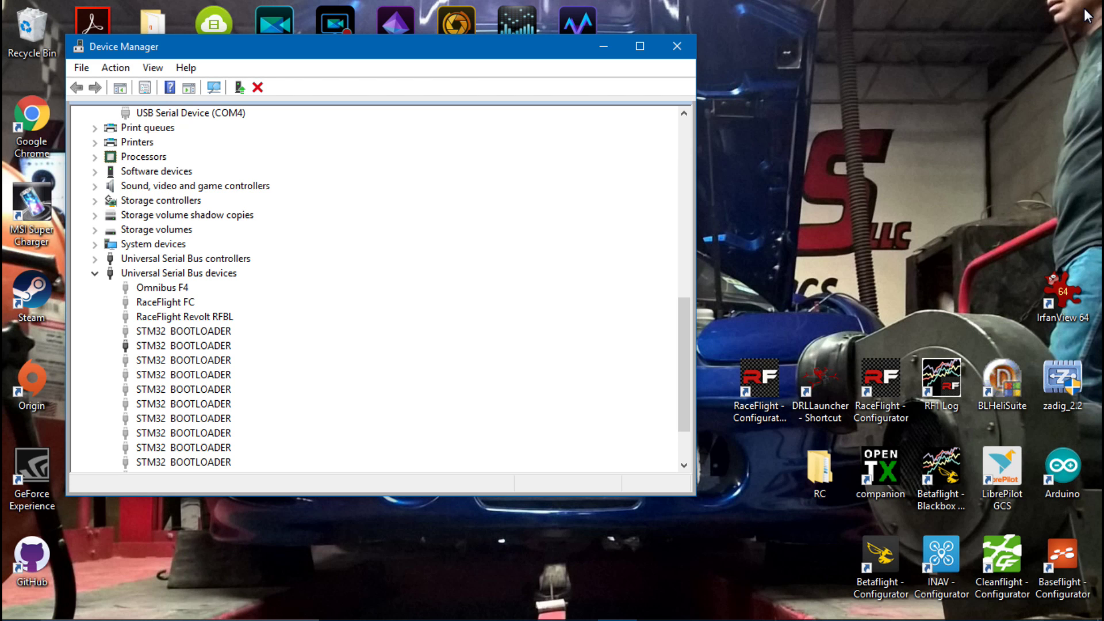
Switch to Zadig and choose STM32 BOOTLOADER as the target device
{"action": "key", "text": "super+t"}
{"action": "key", "text": "Right"}
{"action": "key", "text": "Right"}
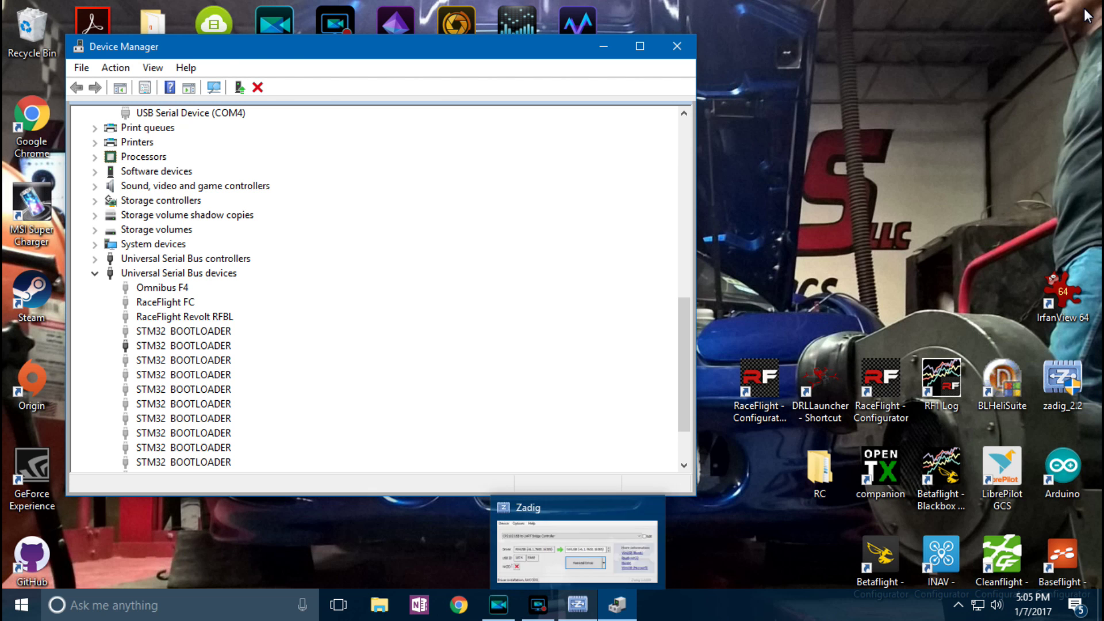
{"action": "key", "text": "Return"}
{"action": "key", "text": "alt+Down"}
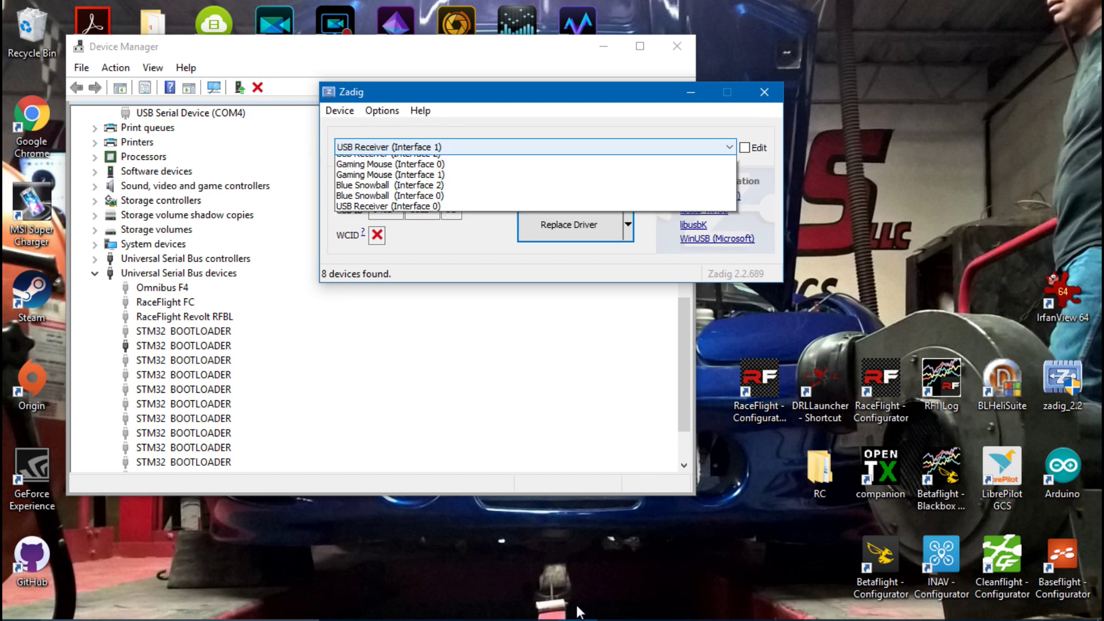
{"action": "key", "text": "Return"}
{"action": "key", "text": "alt+Down"}
{"action": "key", "text": "Down"}
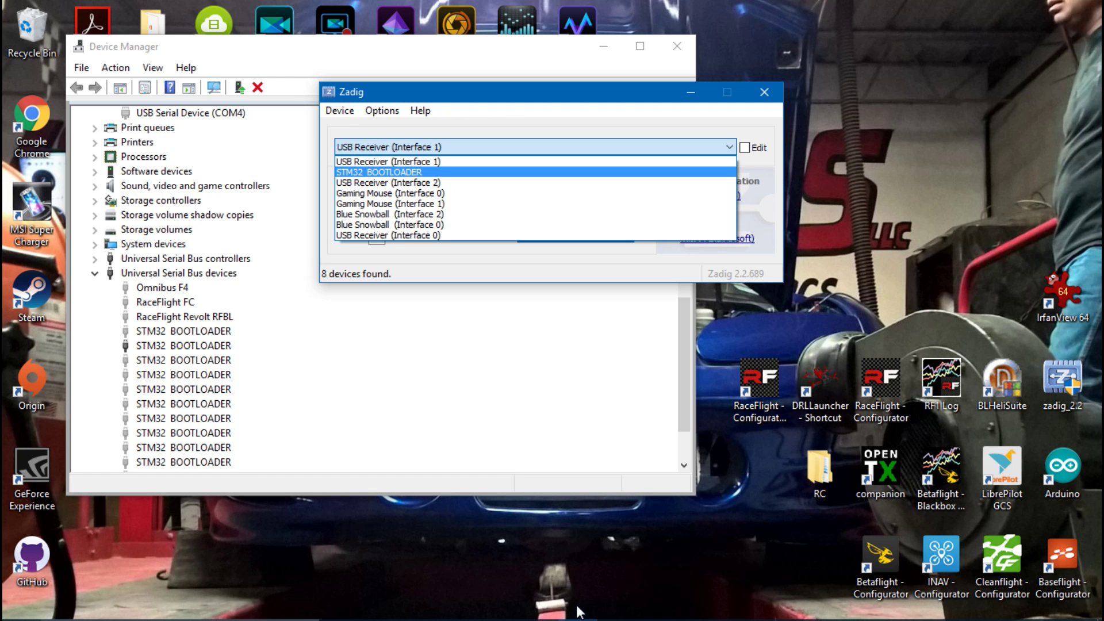
{"action": "key", "text": "Return"}
{"action": "key", "text": "Tab"}
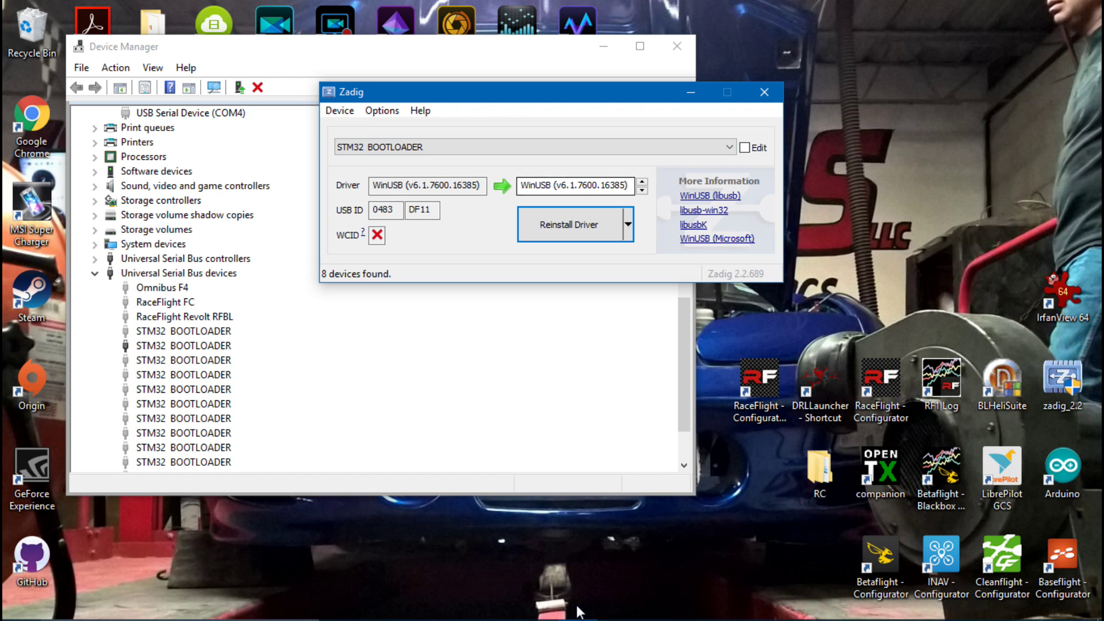
Highlight the WinUSB (v6.1.7600.16385) target driver shown for the bootloader, leave the driver as it is, and close Zadig
{"action": "key", "text": "shift+Right"}
{"action": "key", "text": "shift+Right"}
{"action": "key", "text": "shift+Right"}
{"action": "key", "text": "shift+Right"}
{"action": "key", "text": "shift+Right"}
{"action": "key", "text": "shift+Right"}
{"action": "key", "text": "shift+Right"}
{"action": "key", "text": "shift+Right"}
{"action": "key", "text": "shift+Right"}
{"action": "key", "text": "shift+Right"}
{"action": "key", "text": "shift+Right"}
{"action": "key", "text": "shift+Right"}
{"action": "key", "text": "shift+Right"}
{"action": "key", "text": "shift+Right"}
{"action": "key", "text": "shift+Right"}
{"action": "key", "text": "shift+Right"}
{"action": "key", "text": "shift+Right"}
{"action": "key", "text": "shift+Right"}
{"action": "key", "text": "shift+Right"}
{"action": "key", "text": "shift+Right"}
{"action": "key", "text": "shift+Right"}
{"action": "key", "text": "shift+Right"}
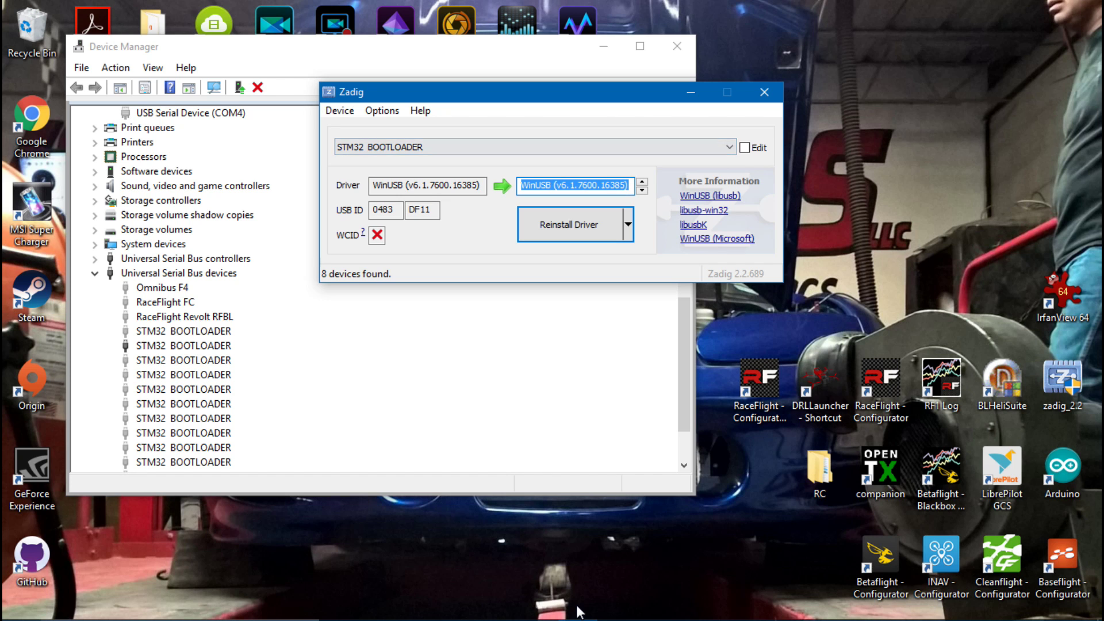
{"action": "key", "text": "alt+F4"}
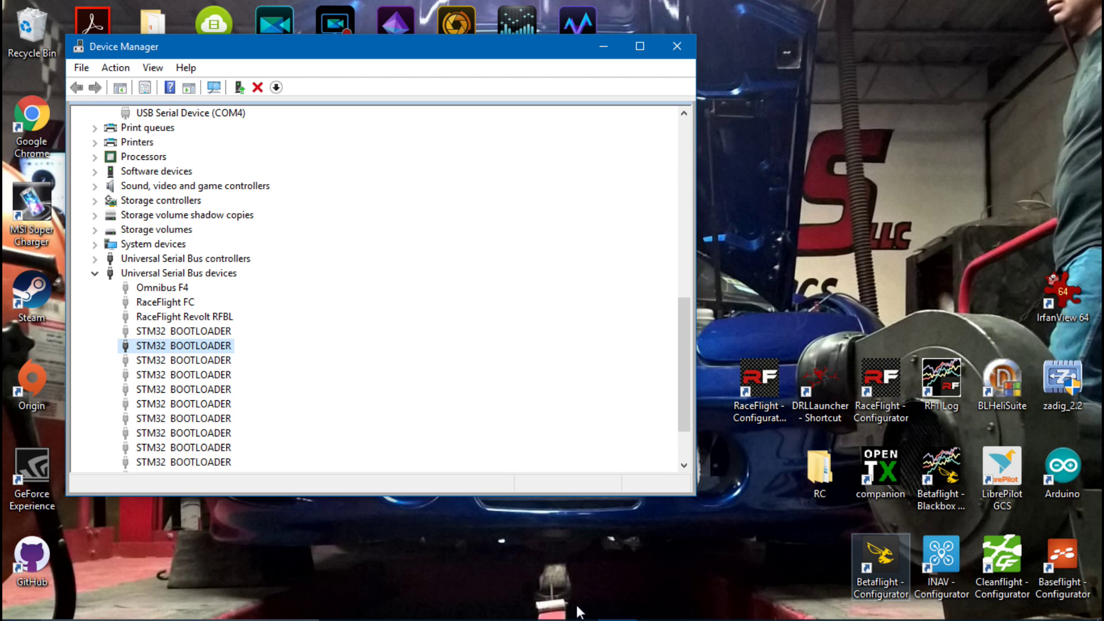
Open Betaflight Configurator's Firmware Flasher and select the 3.1.0-RC4 release candidate dated 06-01-2017 for the OMNIBUS board
{"action": "double_click", "coordinate": [872, 552]}
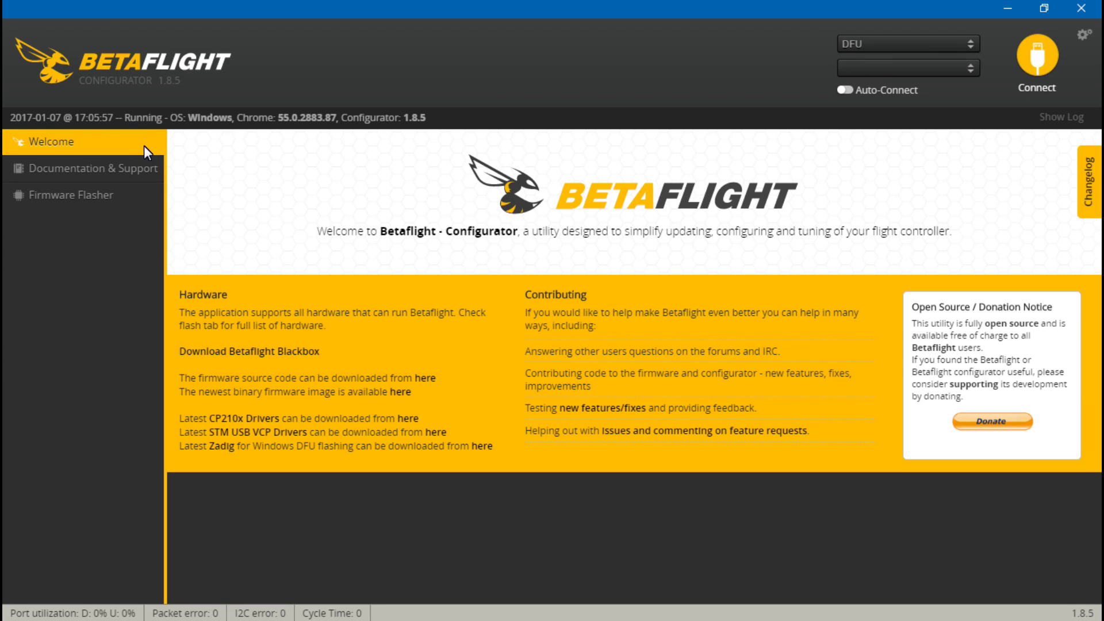
{"action": "left_click", "coordinate": [80, 193]}
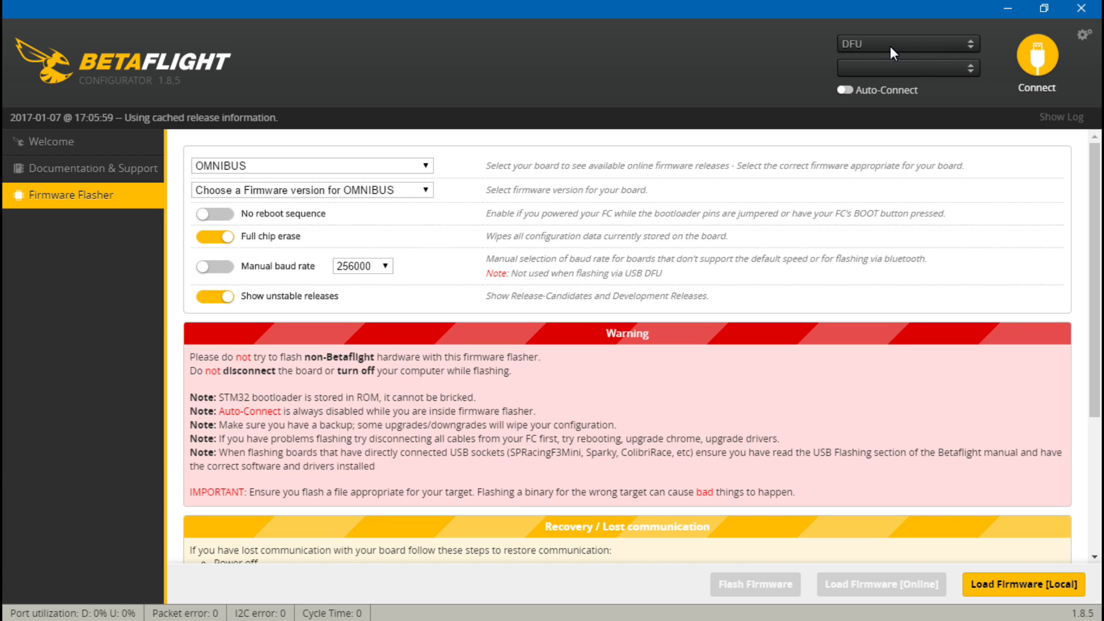
{"action": "left_click", "coordinate": [421, 190]}
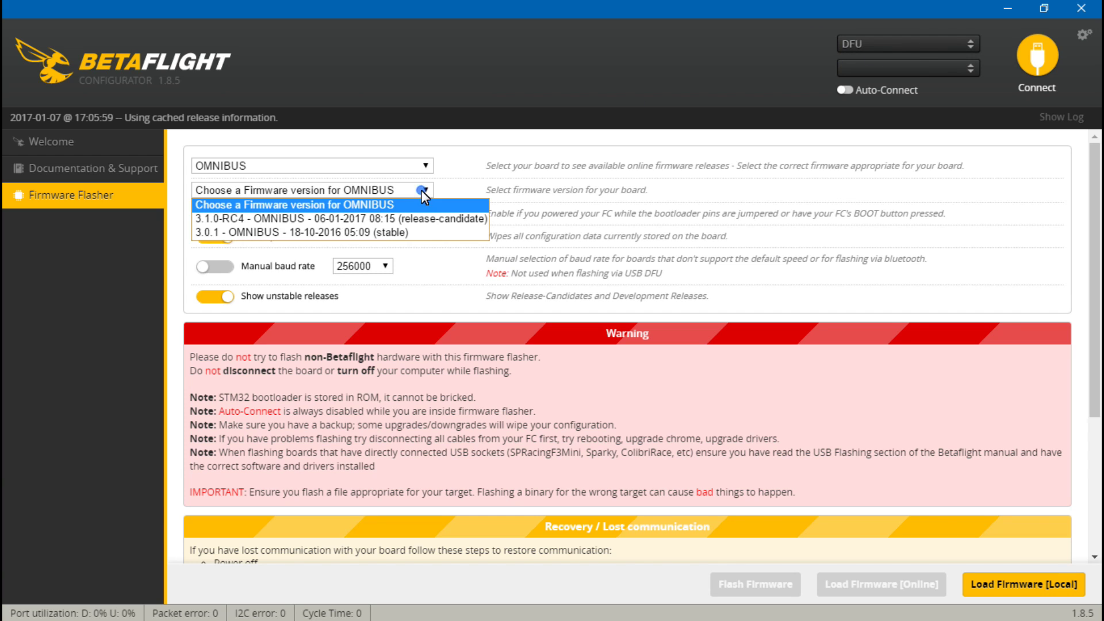
{"action": "left_click", "coordinate": [377, 222]}
Load the selected firmware online and flash it to the board with full chip erase turned off
{"action": "left_click", "coordinate": [207, 241]}
{"action": "left_click", "coordinate": [909, 585]}
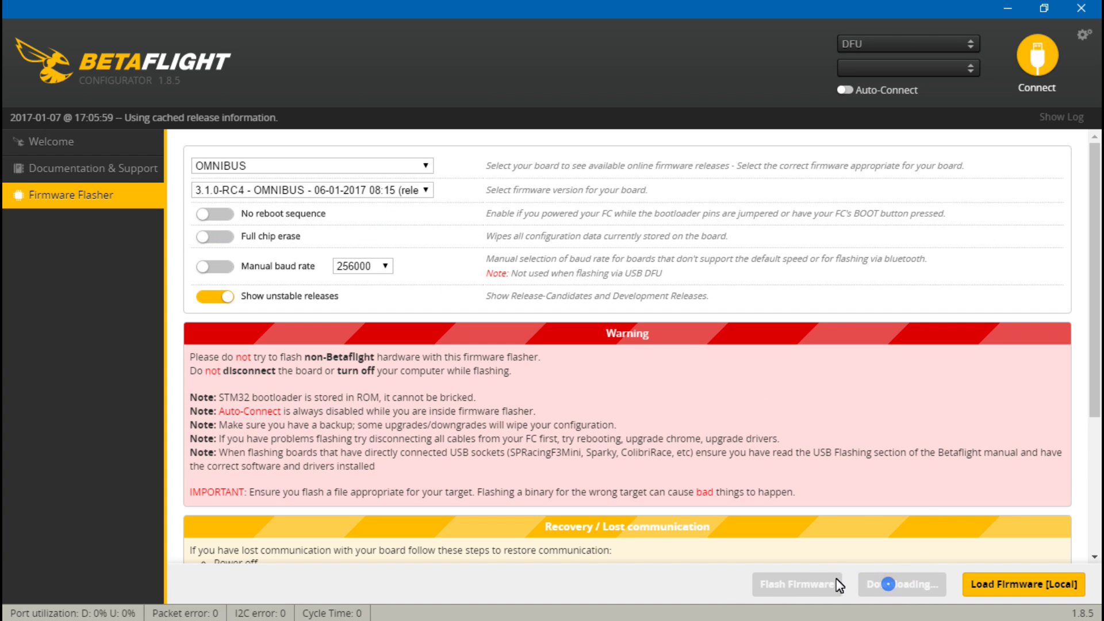
{"action": "left_click", "coordinate": [741, 584]}
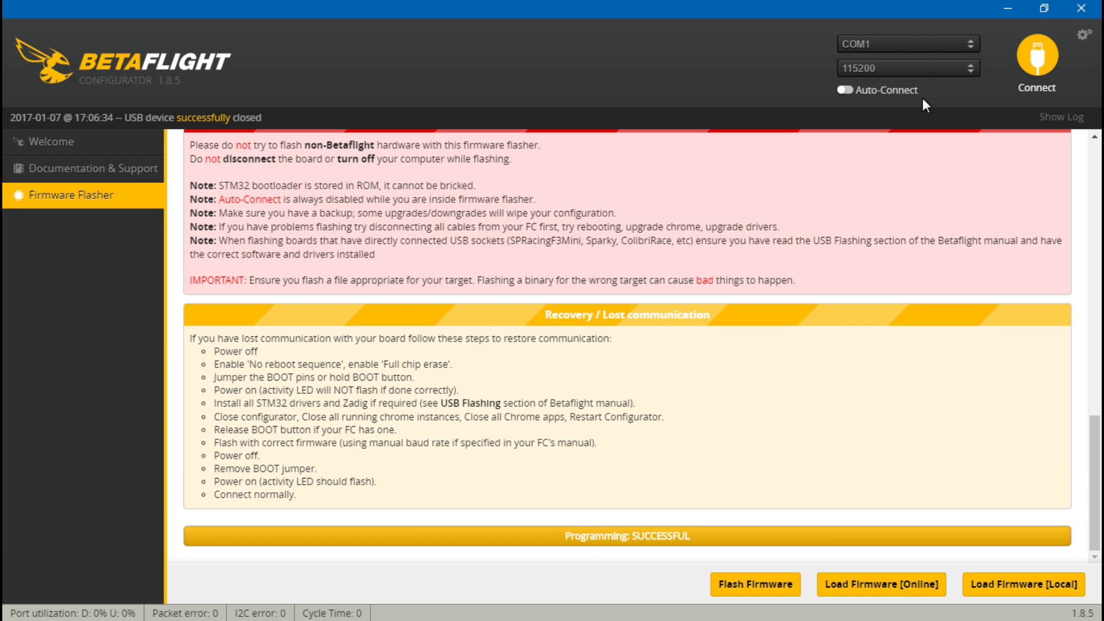
Check which serial ports Betaflight Configurator offers and minimise its window
{"action": "left_click", "coordinate": [907, 45]}
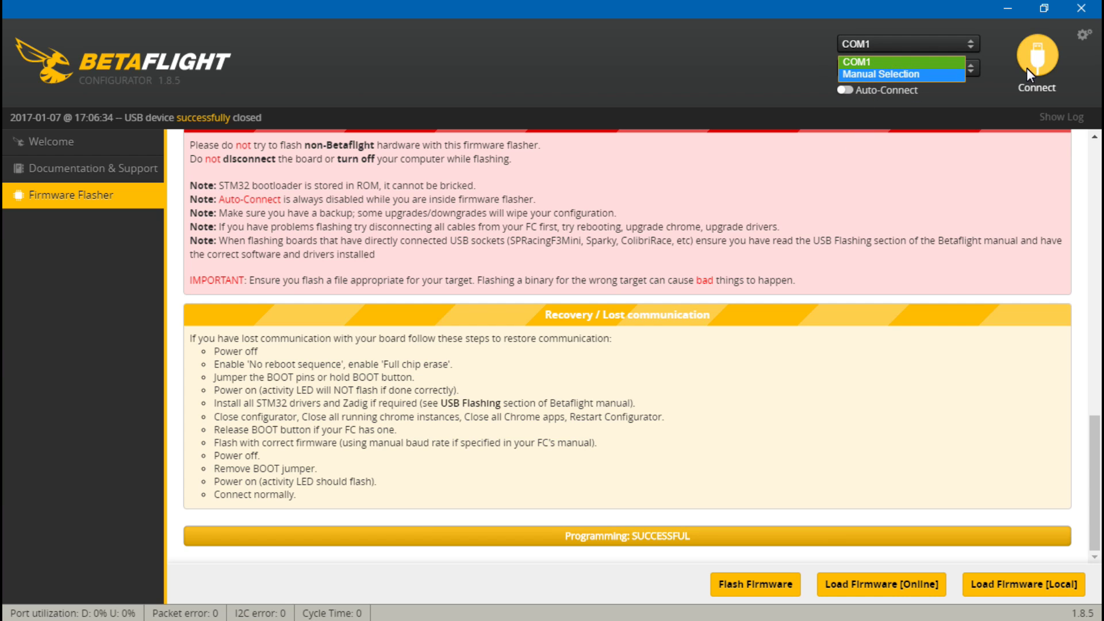
{"action": "left_click", "coordinate": [1009, 7]}
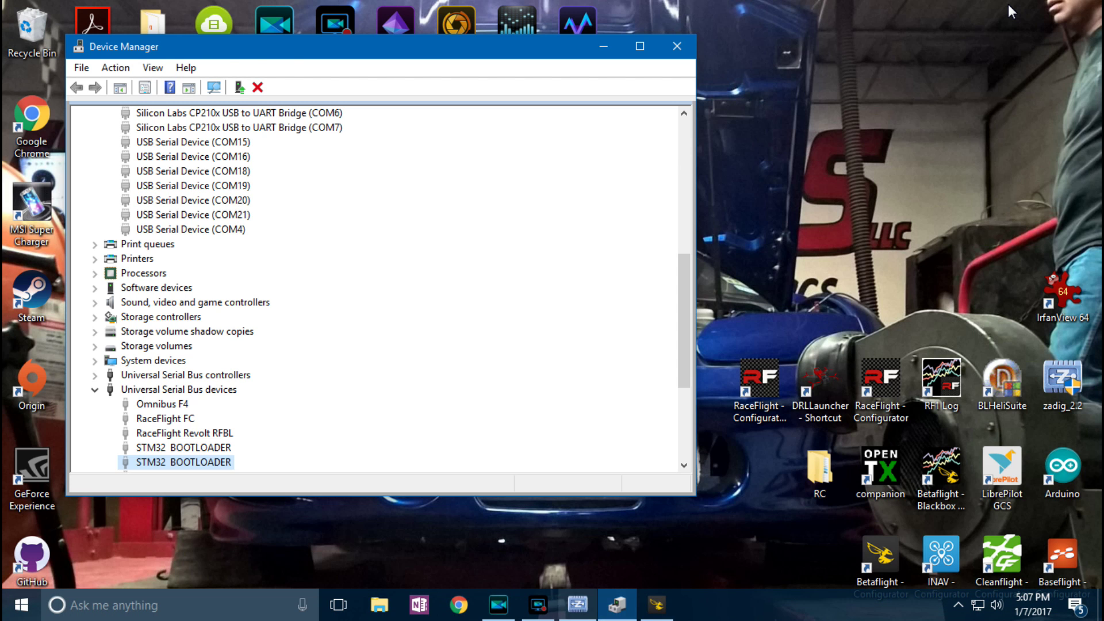
Switch to Zadig, select STM32 Virtual COM Port to check its driver, and put Zadig away without reinstalling anything
{"action": "left_click", "coordinate": [581, 607]}
{"action": "key", "text": "shift+Tab"}
{"action": "key", "text": "alt+Down"}
{"action": "key", "text": "Down"}
{"action": "key", "text": "Return"}
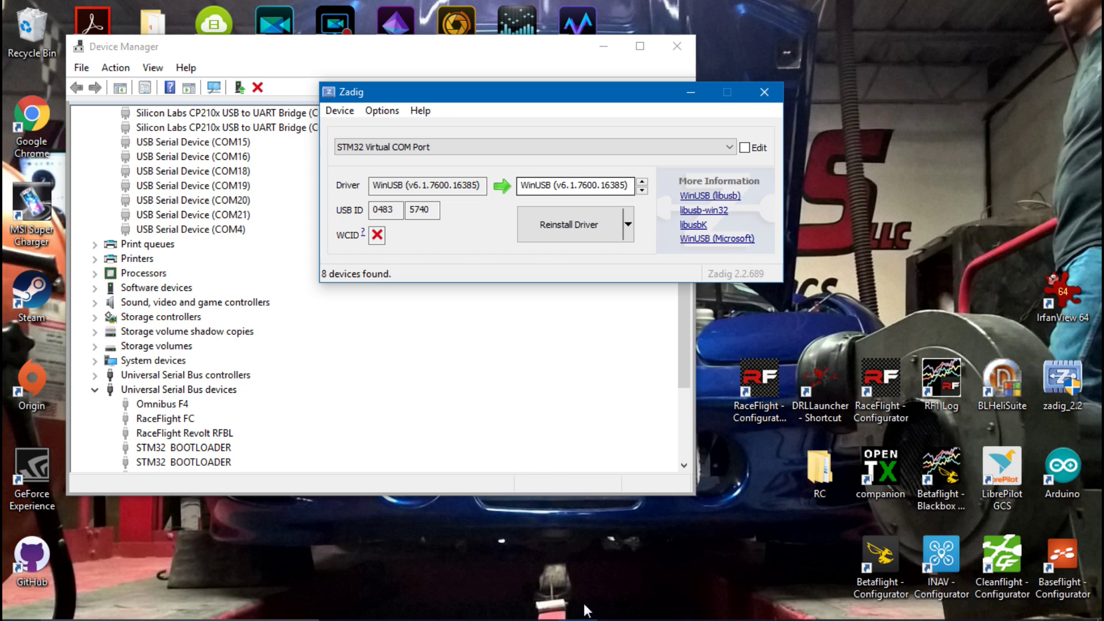
{"action": "key", "text": "Tab"}
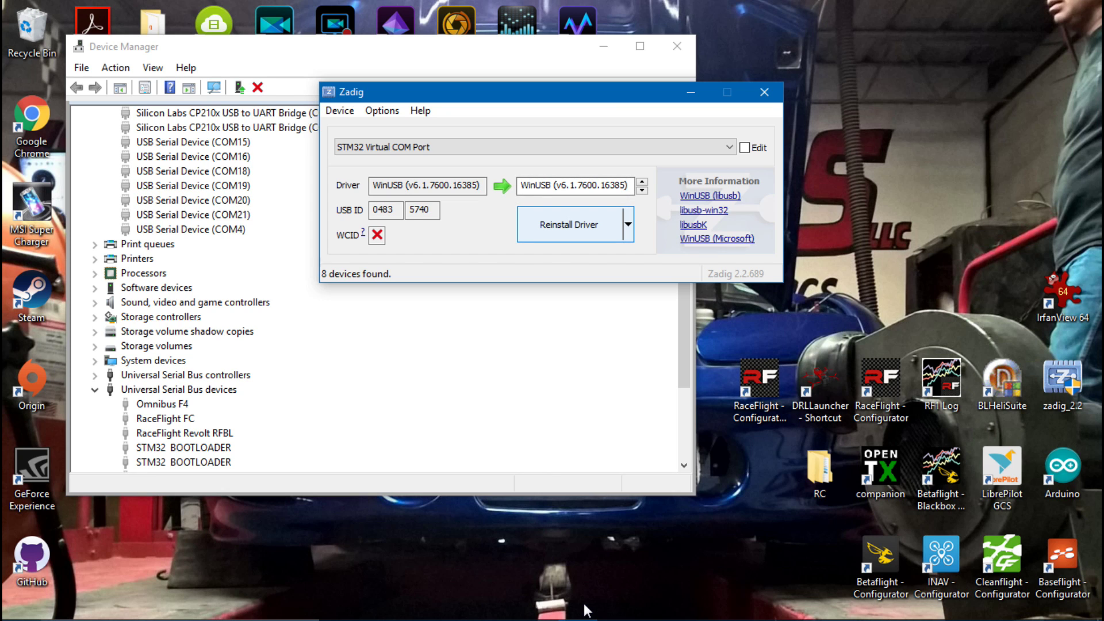
{"action": "key", "text": "Tab"}
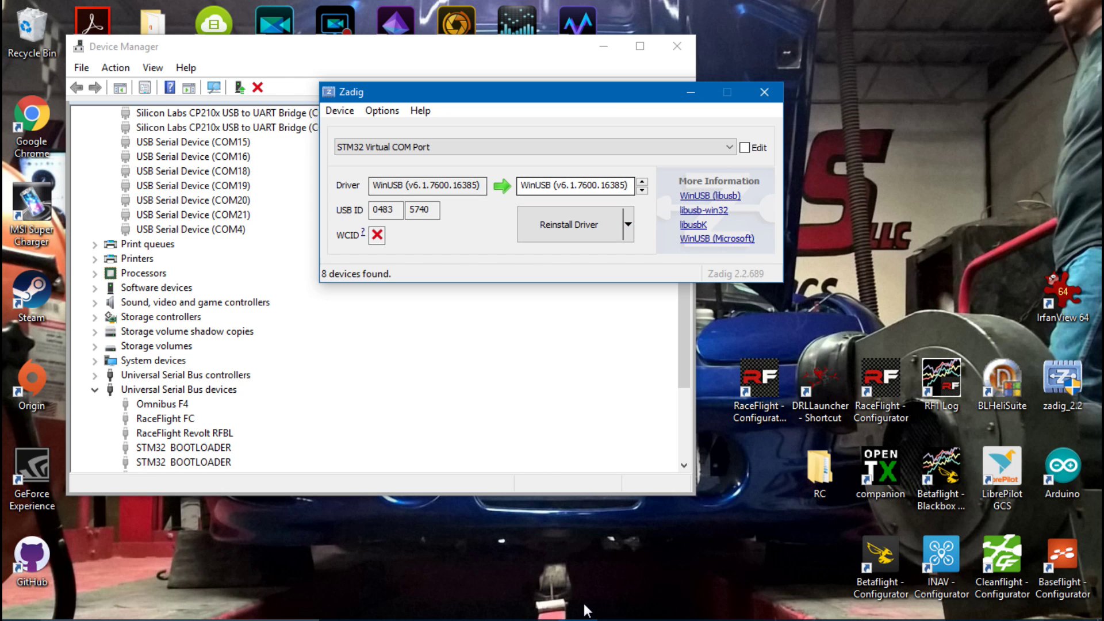
{"action": "mouse_move", "coordinate": [575, 615]}
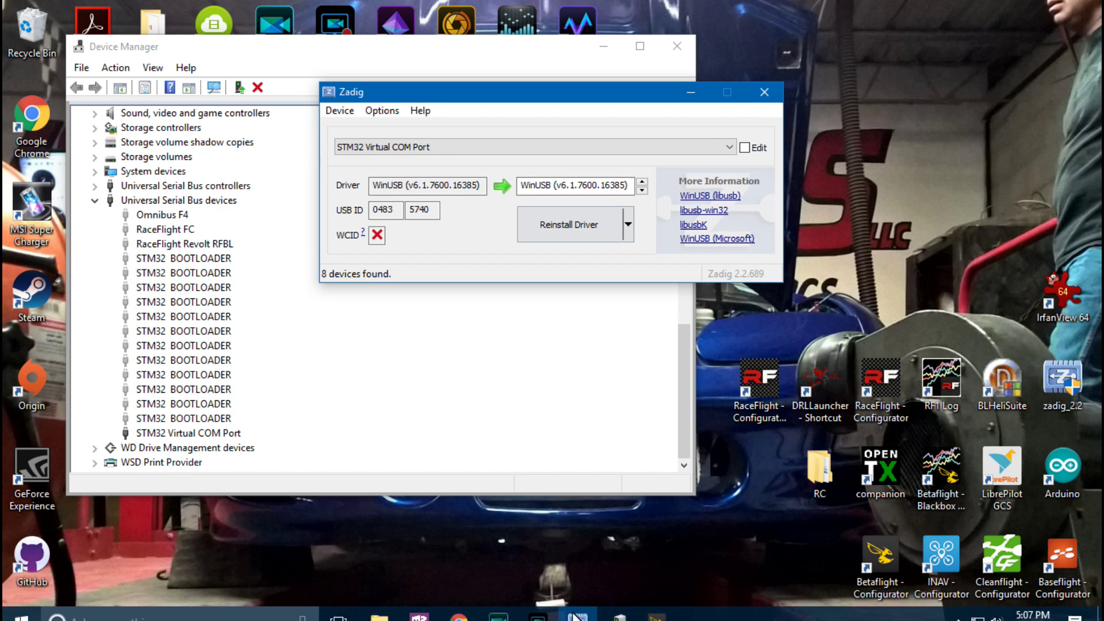
{"action": "left_click", "coordinate": [576, 606]}
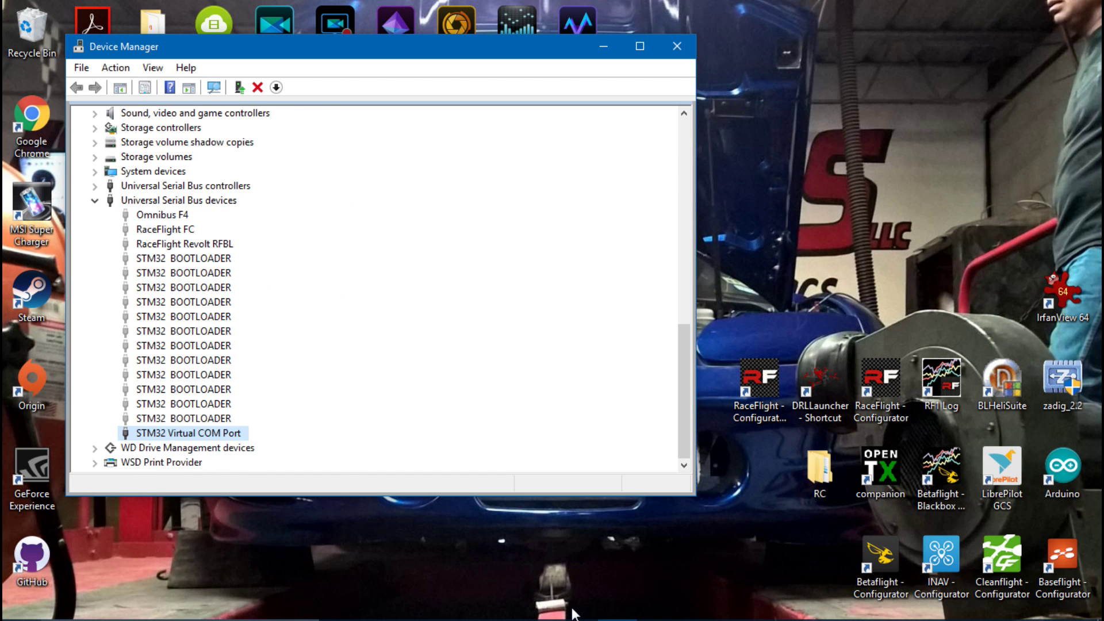
Start a driver update for the STM32 Virtual COM Port, picking from drivers already on the computer without restricting the list to compatible hardware
{"action": "key", "text": "shift+F10"}
{"action": "key", "text": "Down"}
{"action": "key", "text": "Return"}
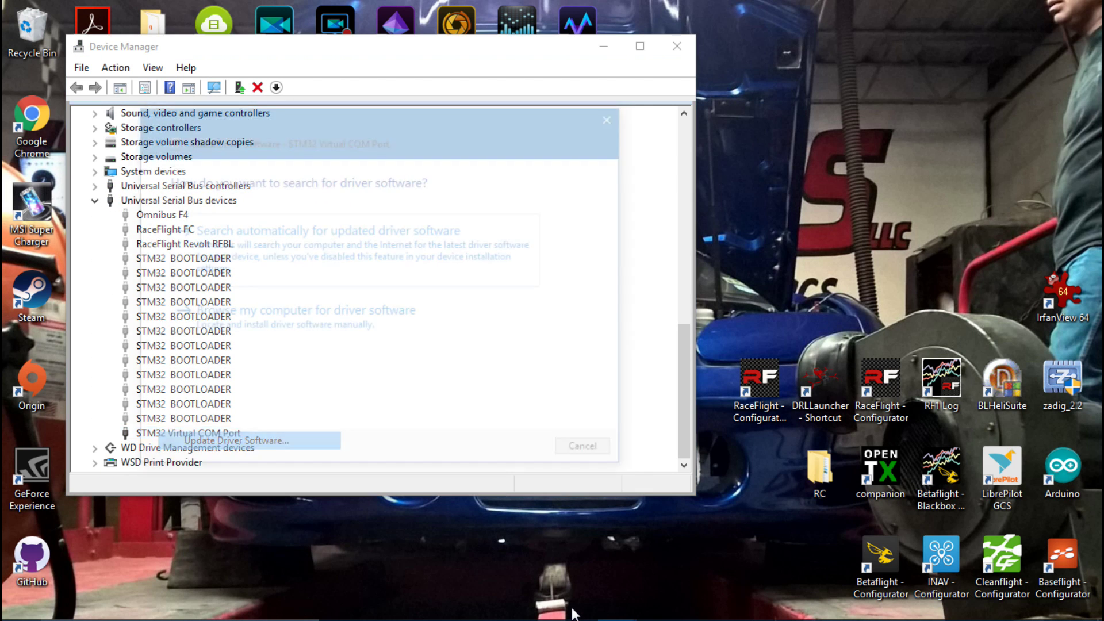
{"action": "key", "text": "Tab"}
{"action": "key", "text": "Return"}
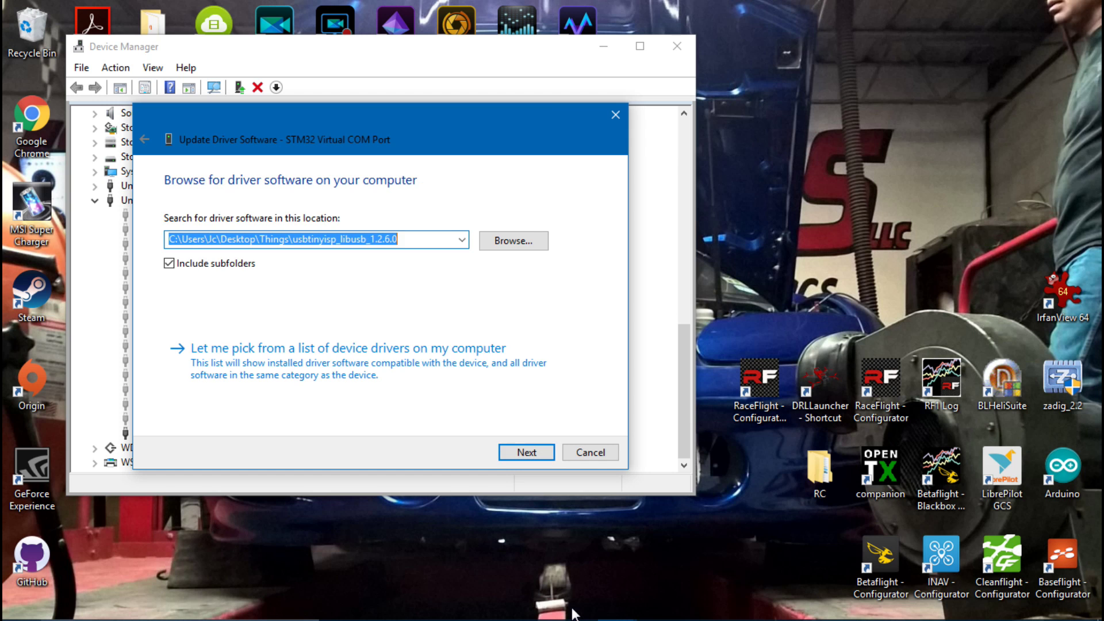
{"action": "key", "text": "Tab"}
{"action": "key", "text": "Tab"}
{"action": "key", "text": "Tab"}
{"action": "key", "text": "Return"}
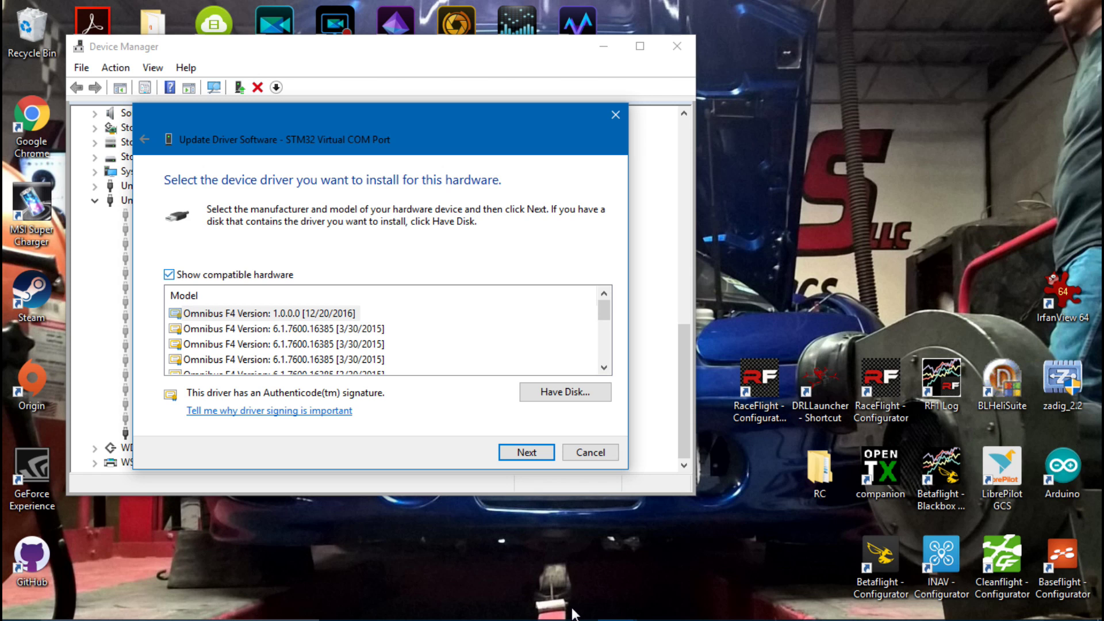
{"action": "key", "text": "space"}
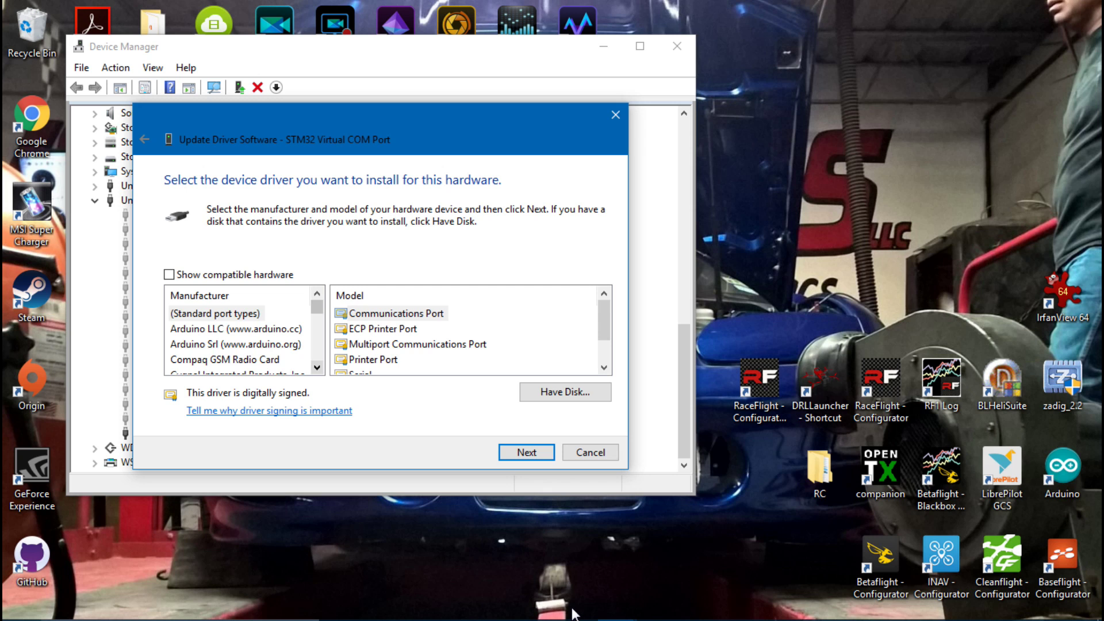
Select Microsoft as the manufacturer and USB Serial Device as the model in the driver list
{"action": "scroll", "coordinate": [239, 336], "scroll_direction": "down", "scroll_amount": 3}
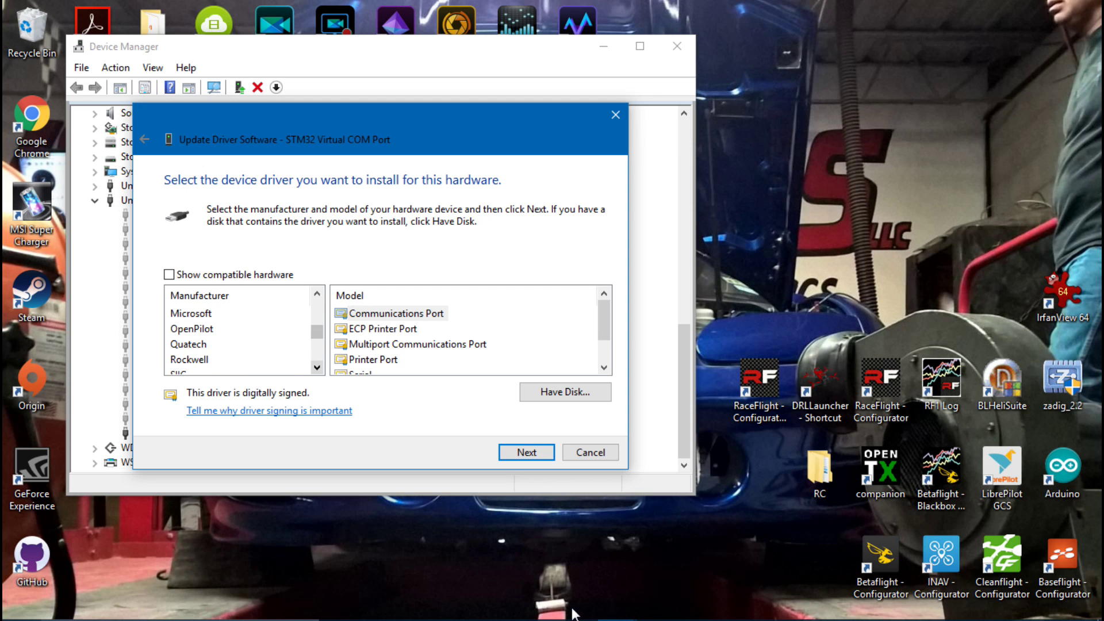
{"action": "scroll", "coordinate": [238, 336], "scroll_direction": "up", "scroll_amount": 1}
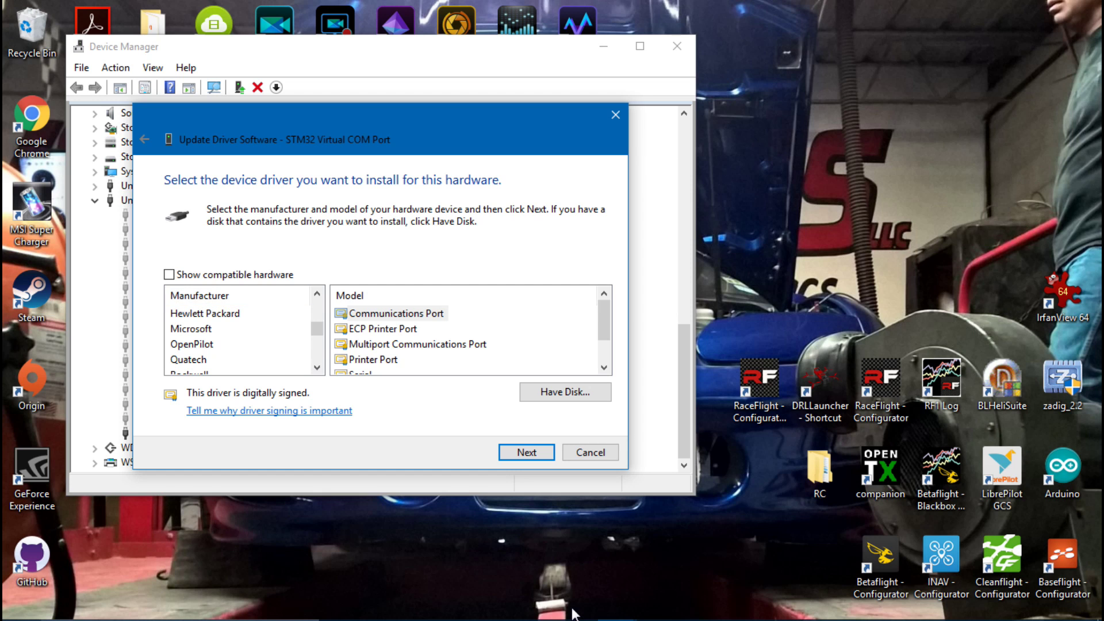
{"action": "key", "text": "m"}
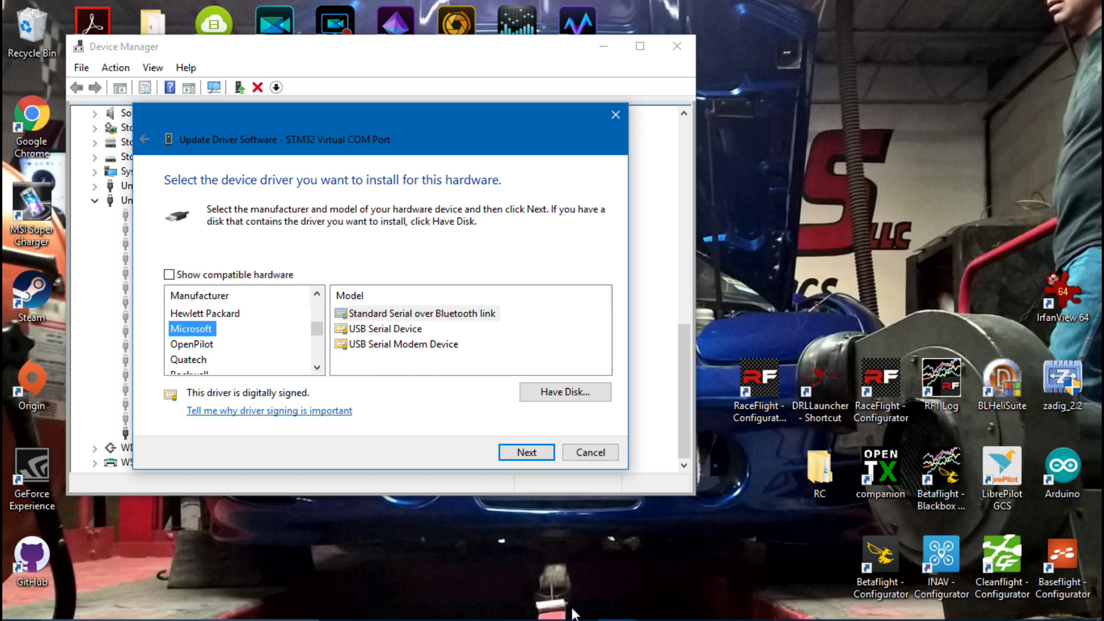
{"action": "key", "text": "Tab"}
{"action": "key", "text": "Down"}
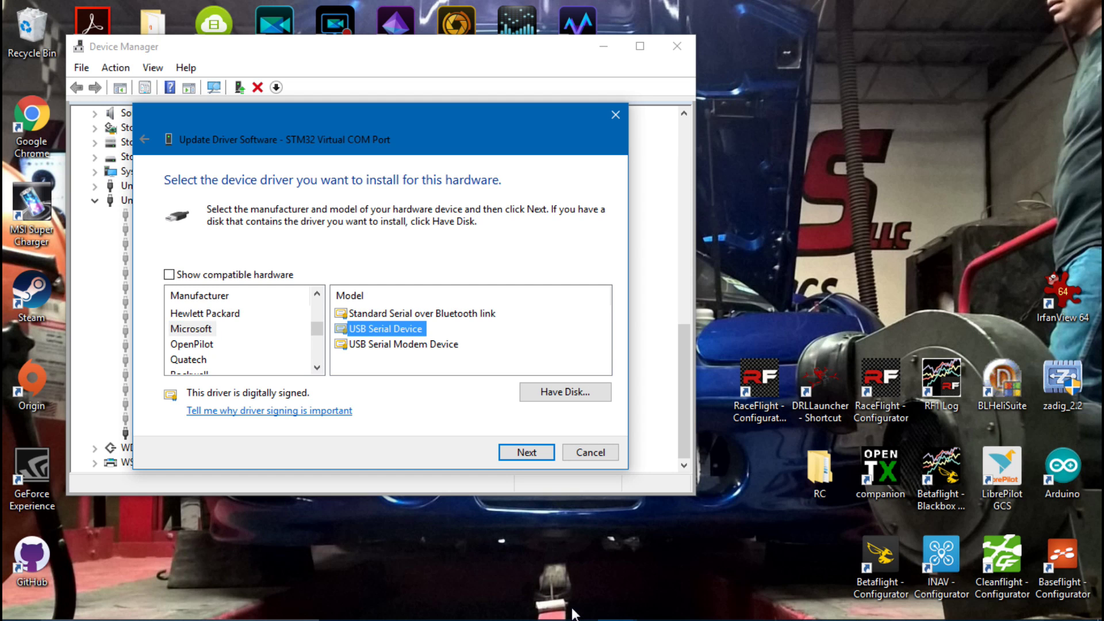
Examine the driver models offered under STMicroelectronics, Socket Communications, SMART Modular Technologies and Silicon Labs
{"action": "scroll", "coordinate": [242, 336], "scroll_direction": "down", "scroll_amount": 3}
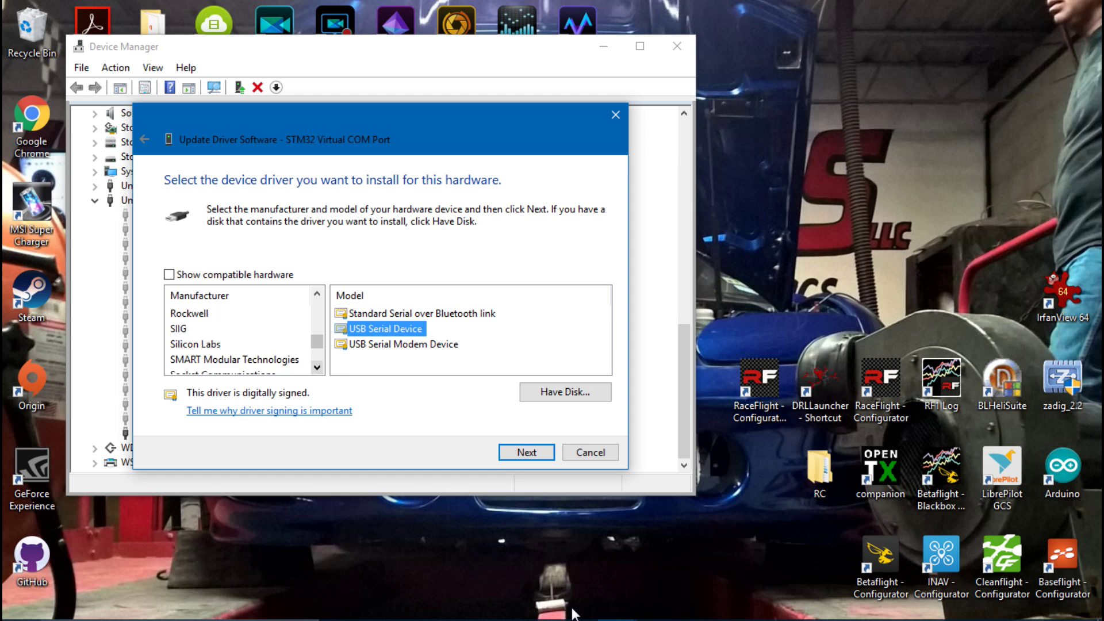
{"action": "scroll", "coordinate": [241, 336], "scroll_direction": "down", "scroll_amount": 1}
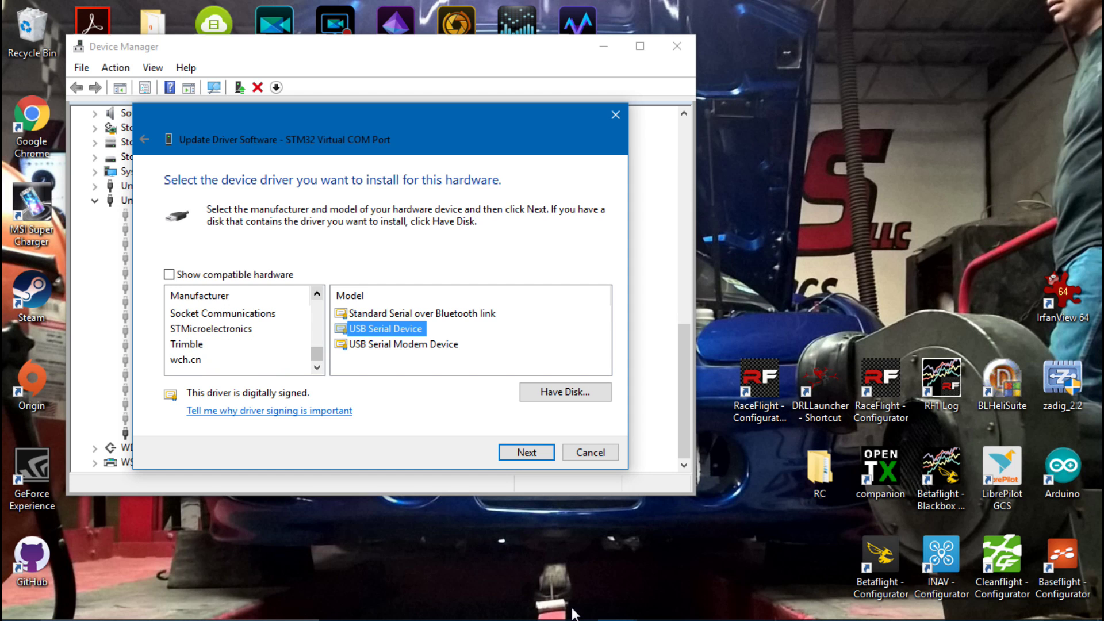
{"action": "key", "text": "Down"}
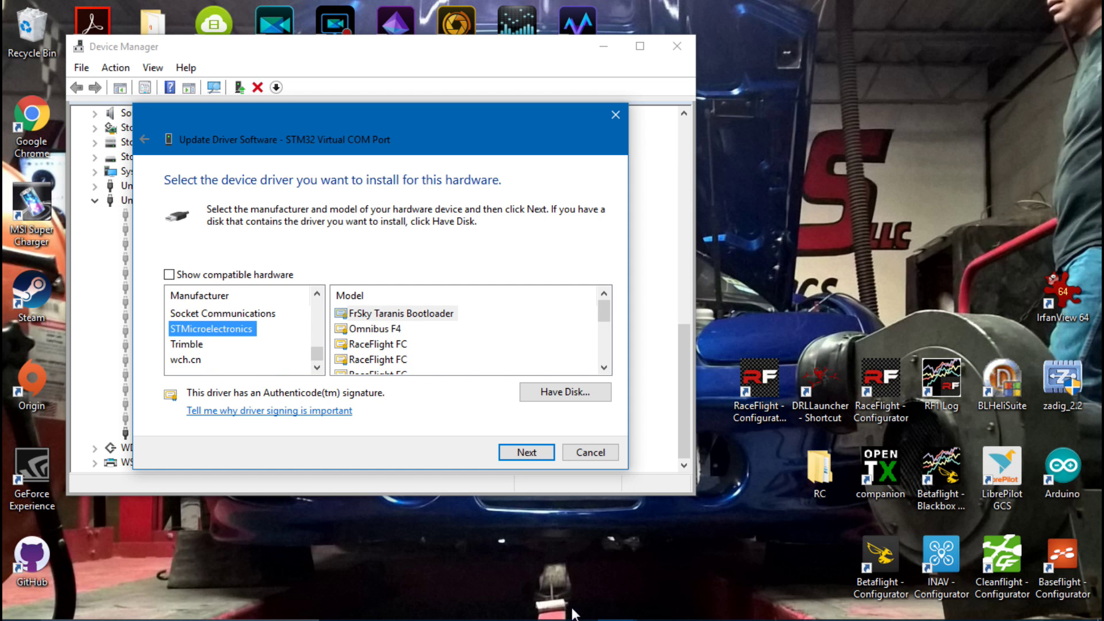
{"action": "key", "text": "Up"}
{"action": "scroll", "coordinate": [241, 337], "scroll_direction": "up", "scroll_amount": 2}
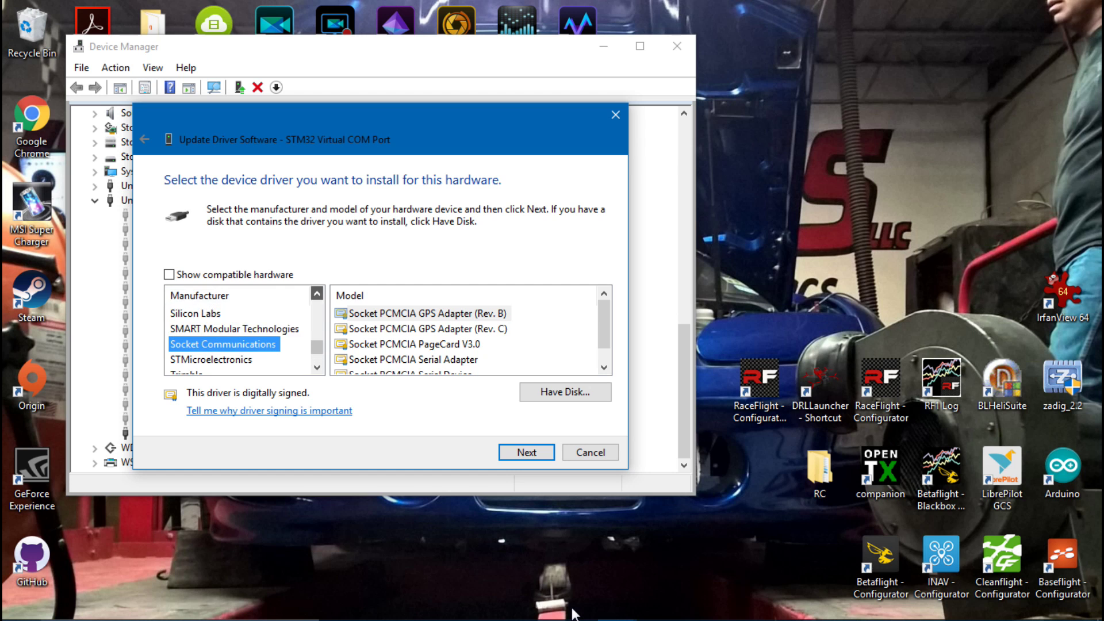
{"action": "key", "text": "Up"}
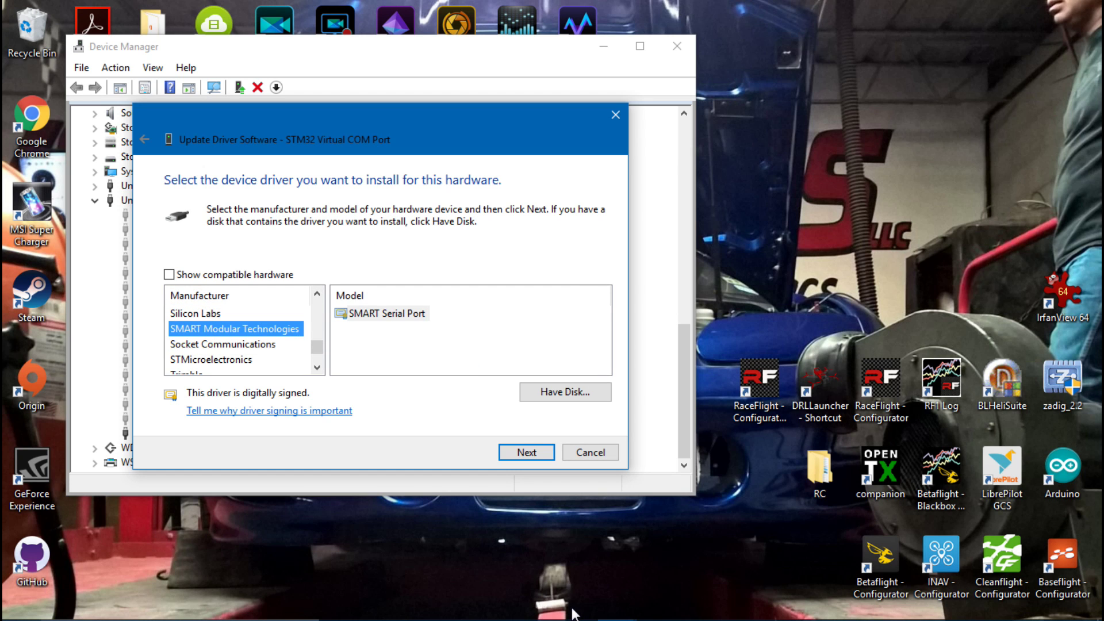
{"action": "key", "text": "Up"}
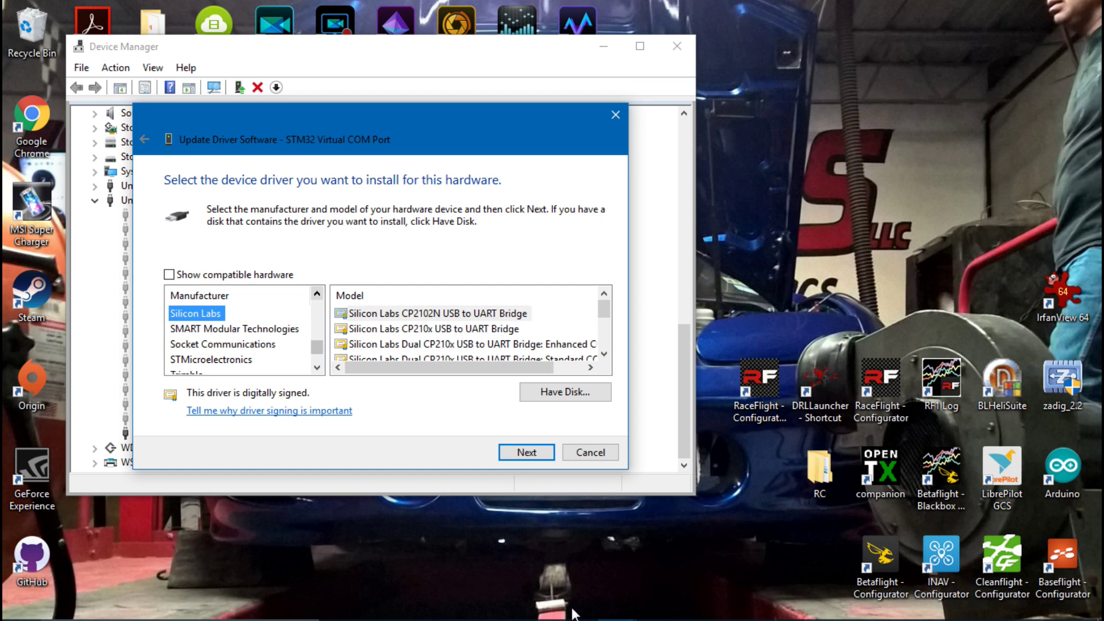
{"action": "scroll", "coordinate": [241, 336], "scroll_direction": "up", "scroll_amount": 2}
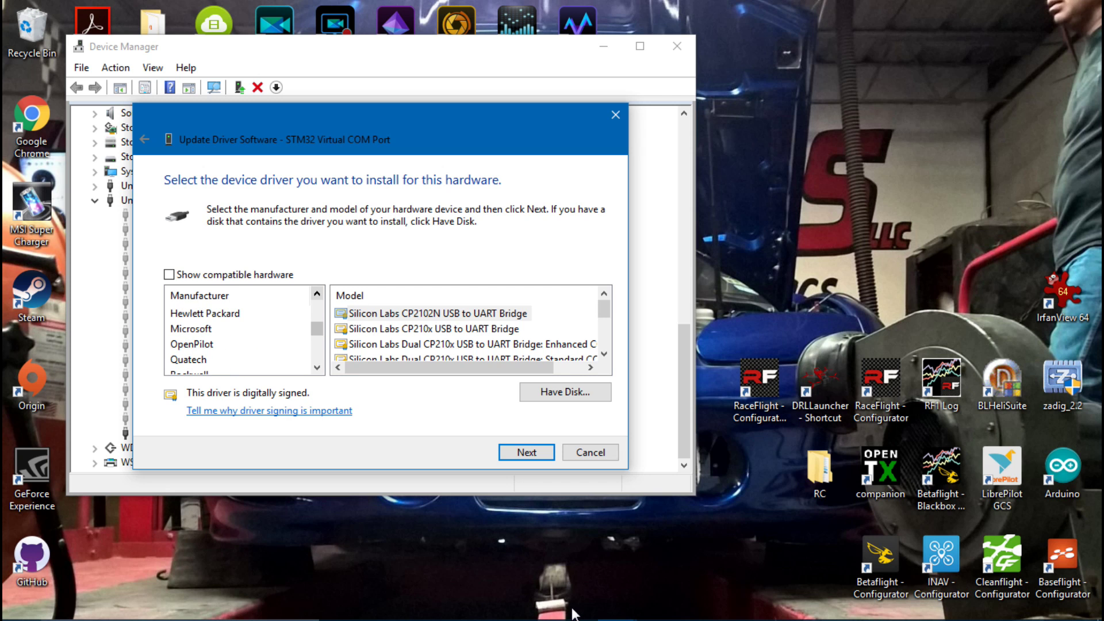
Install Microsoft's USB Serial Device driver for the STM32 Virtual COM Port and close the update wizard
{"action": "key", "text": "m"}
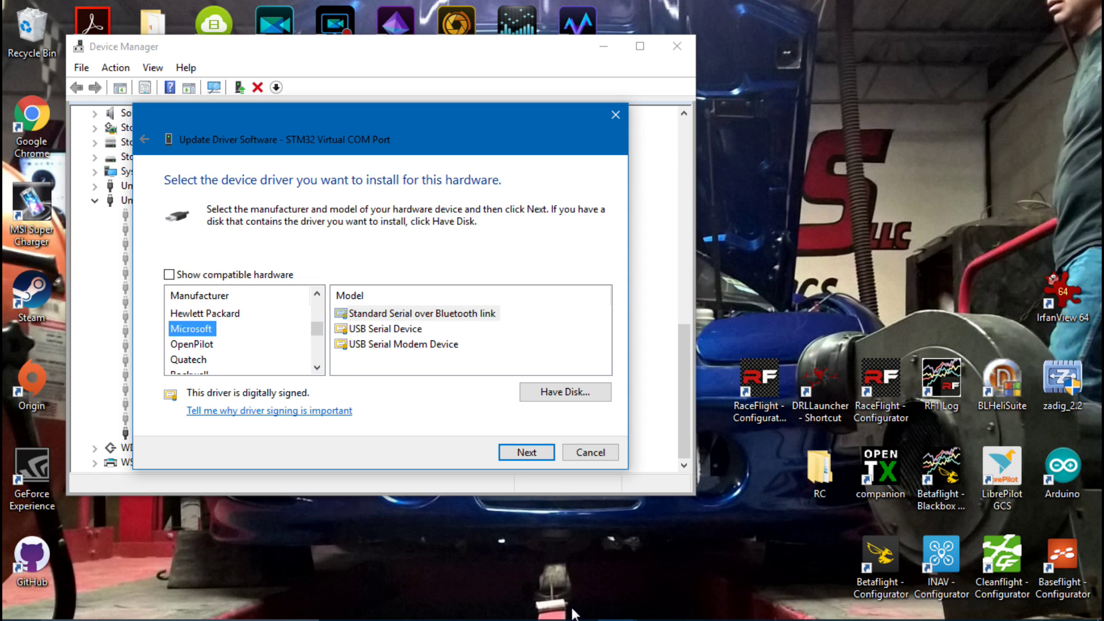
{"action": "key", "text": "Tab"}
{"action": "key", "text": "Down"}
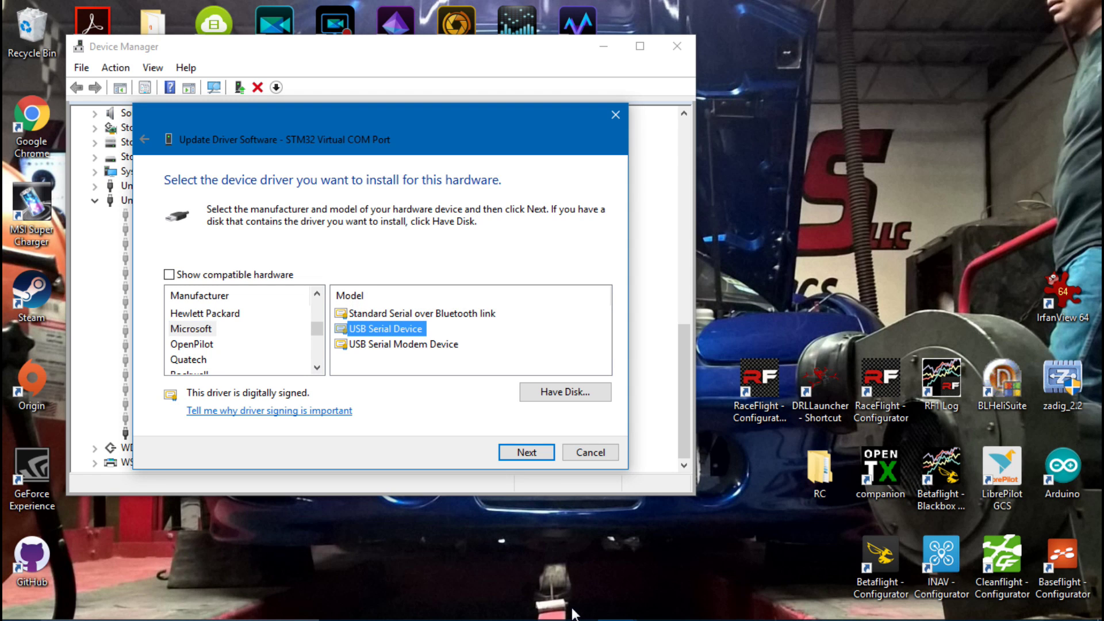
{"action": "key", "text": "Return"}
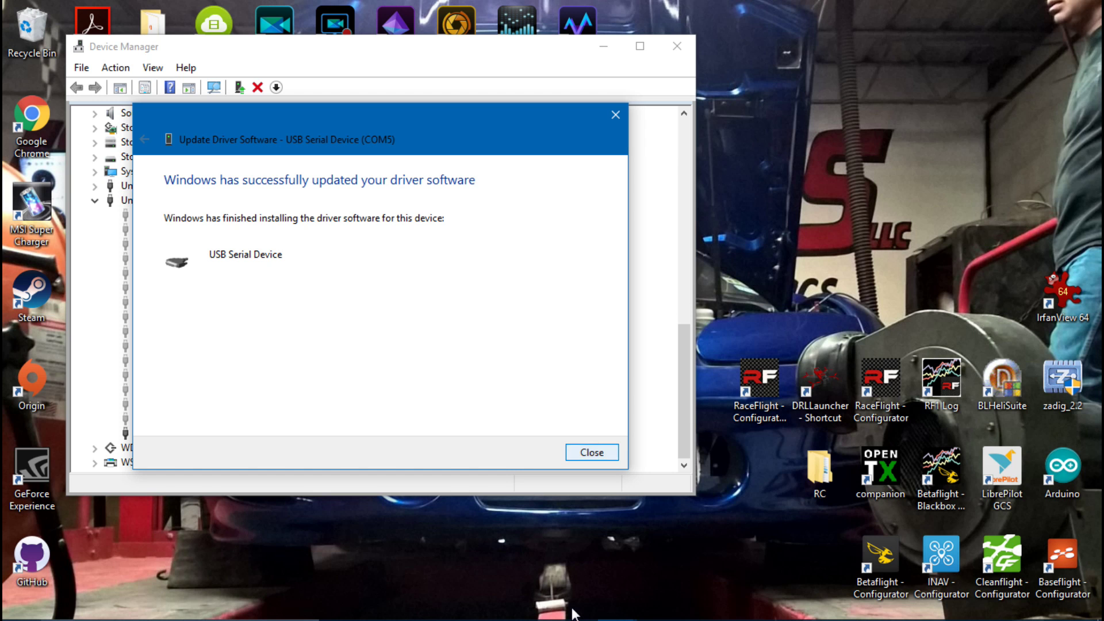
{"action": "key", "text": "Return"}
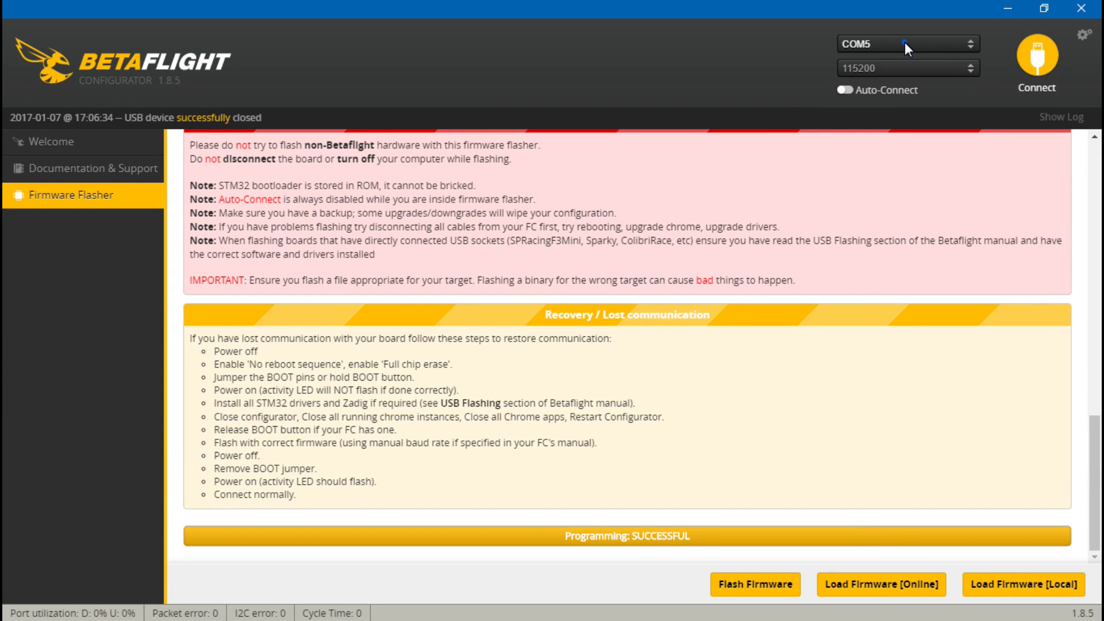
In Betaflight Configurator, select the COM5 serial port and connect to the flight controller
{"action": "left_click", "coordinate": [905, 43]}
{"action": "left_click", "coordinate": [868, 74]}
{"action": "left_click", "coordinate": [1040, 60]}
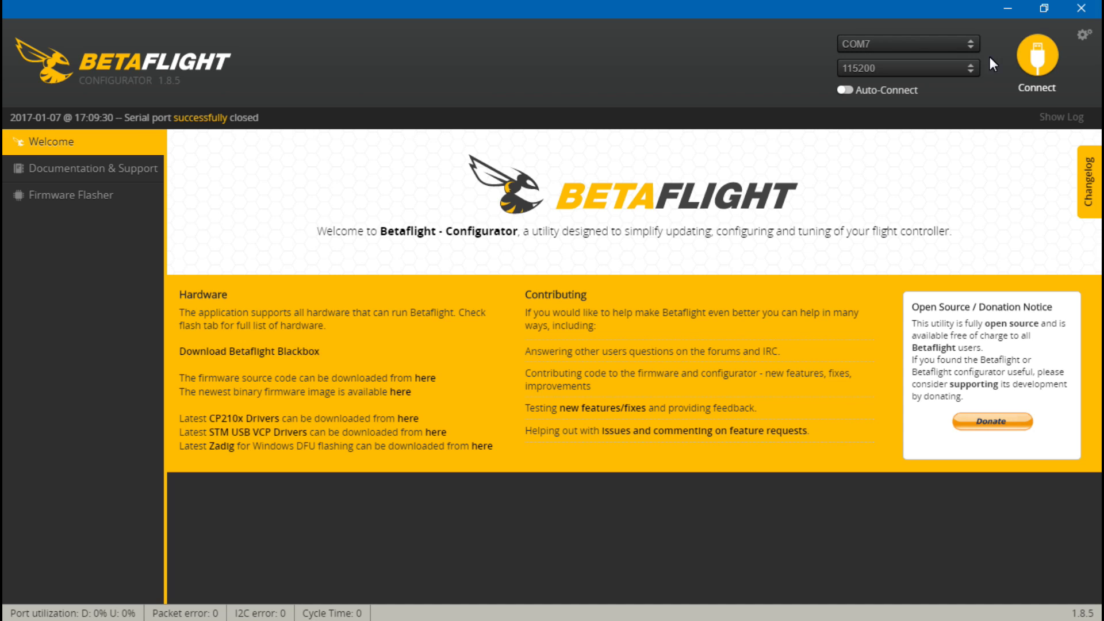
Try to connect through COM7, then close Betaflight Configurator
{"action": "left_click", "coordinate": [1043, 63]}
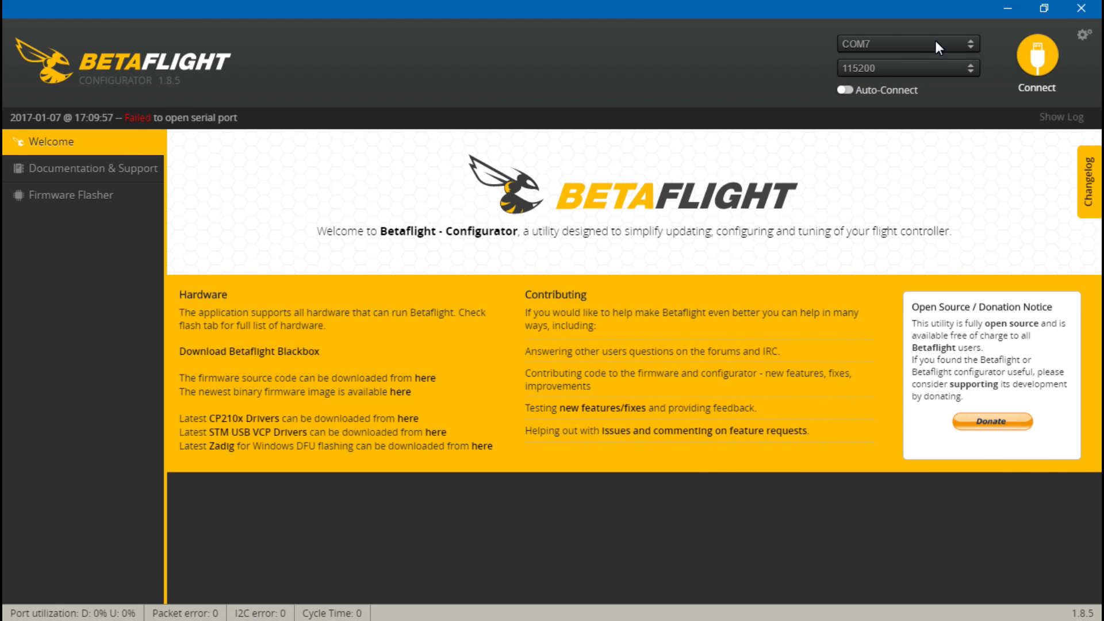
{"action": "left_click", "coordinate": [1070, 16]}
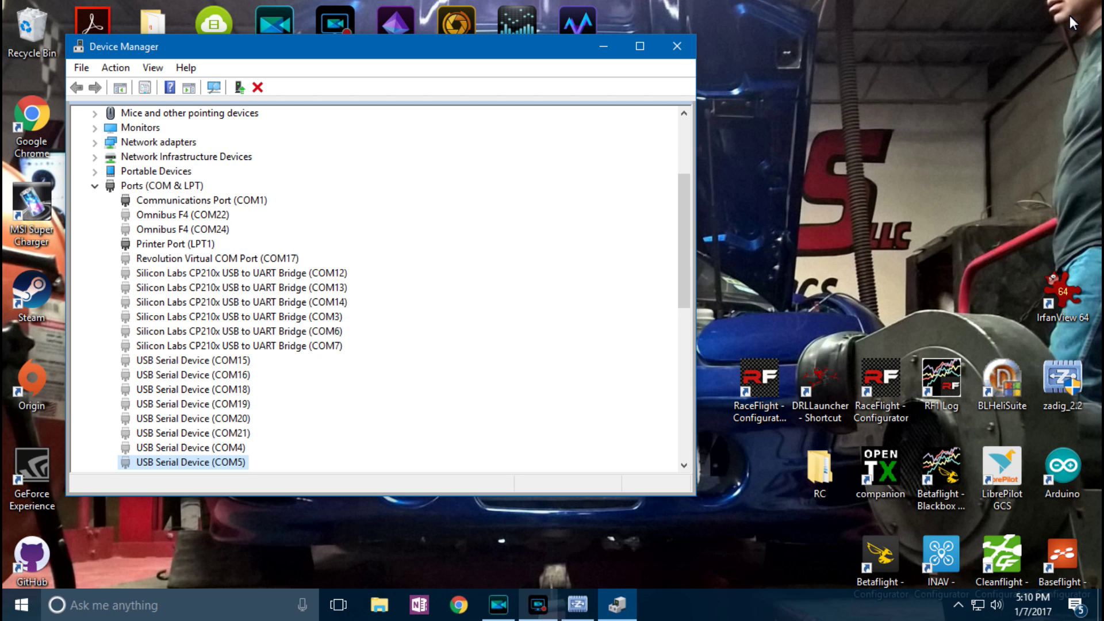
Switch to Zadig, select STM32 BOOTLOADER to check its WinUSB (v6.1.7600.16385) driver, and close Zadig without reinstalling it
{"action": "left_click", "coordinate": [578, 607]}
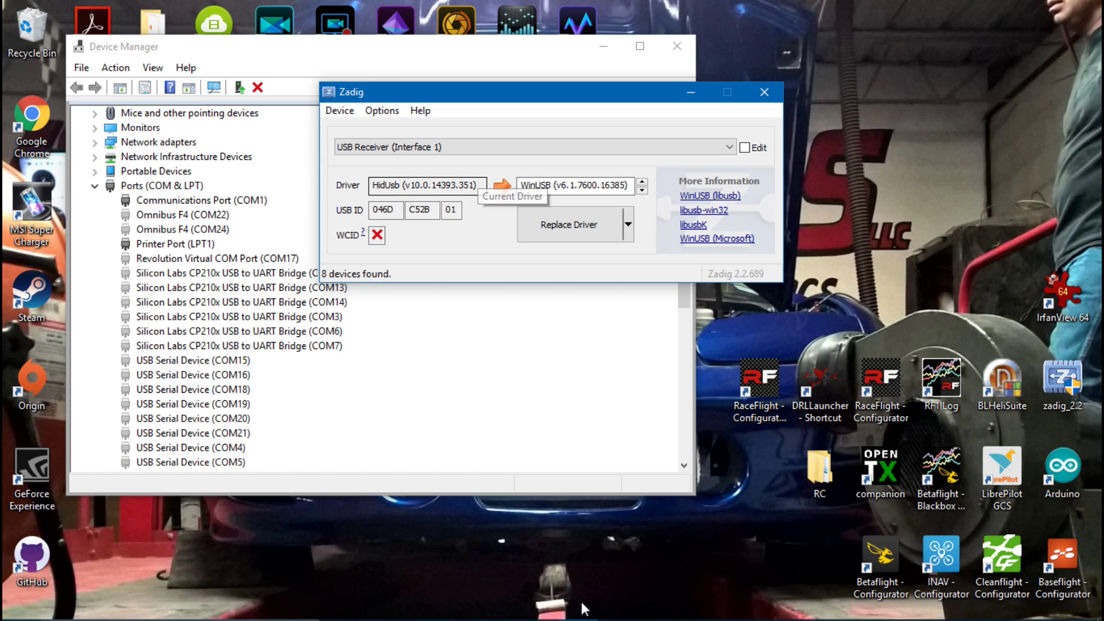
{"action": "key", "text": "alt+Down"}
{"action": "key", "text": "Down"}
{"action": "key", "text": "Down"}
{"action": "key", "text": "Return"}
{"action": "key", "text": "Tab"}
{"action": "key", "text": "Tab"}
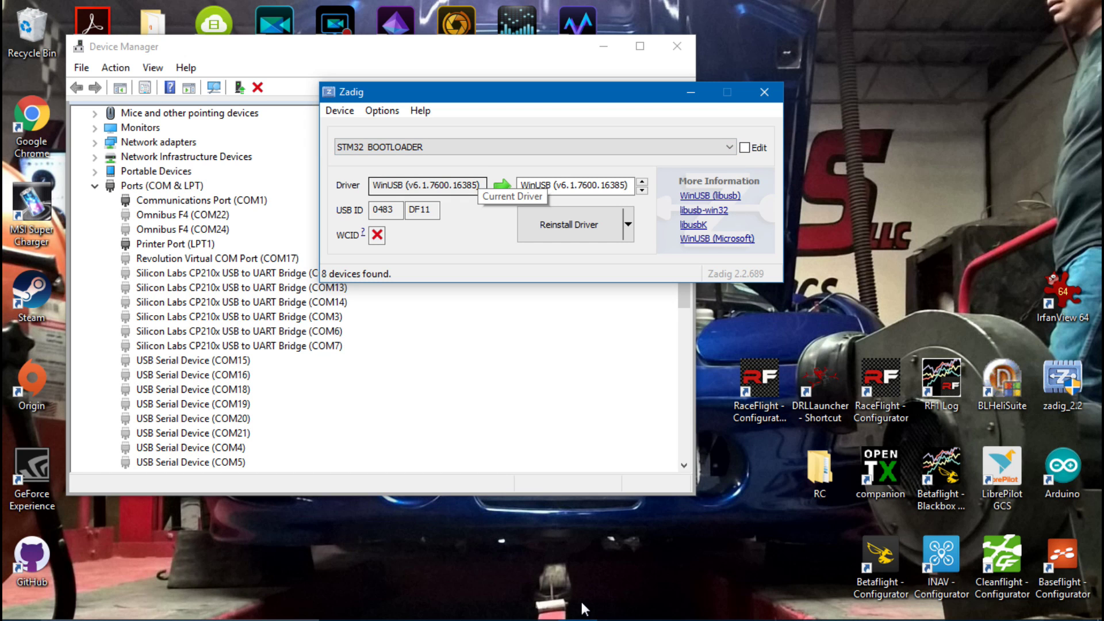
{"action": "key", "text": "Tab"}
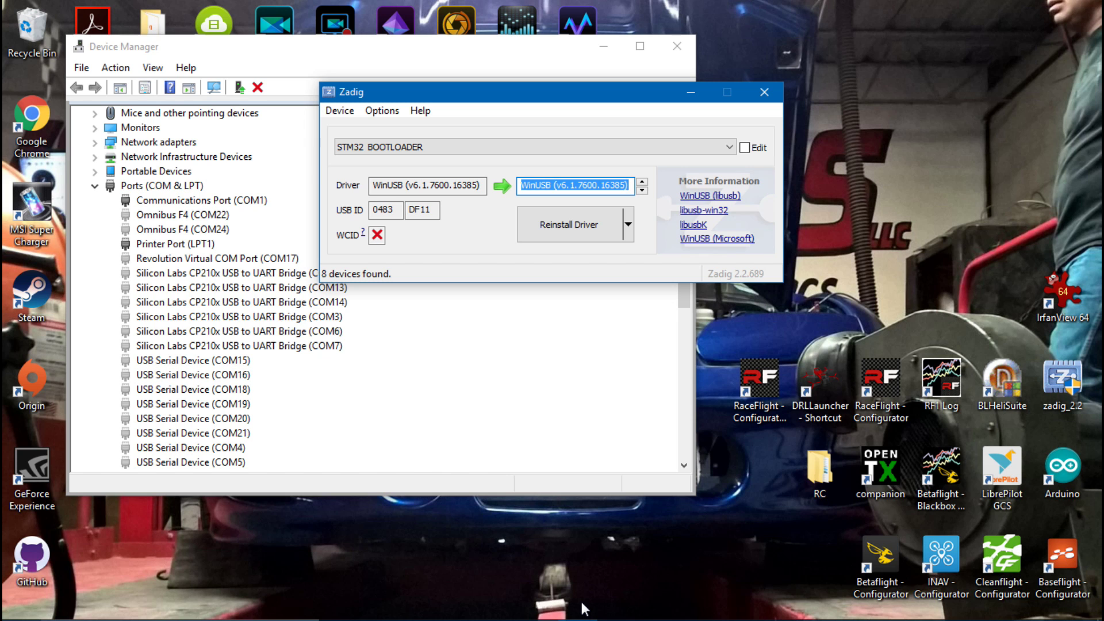
{"action": "key", "text": "alt+F4"}
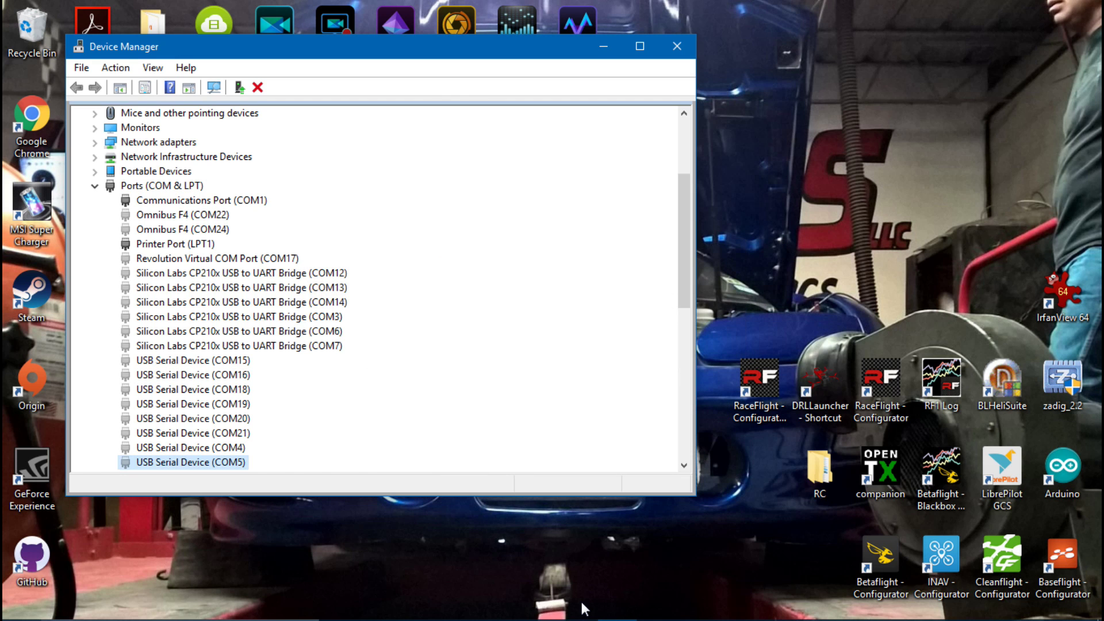
Locate and select the active STM32 BOOTLOADER entry among the Universal Serial Bus devices in Device Manager
{"action": "scroll", "coordinate": [584, 608], "scroll_direction": "down", "scroll_amount": 10}
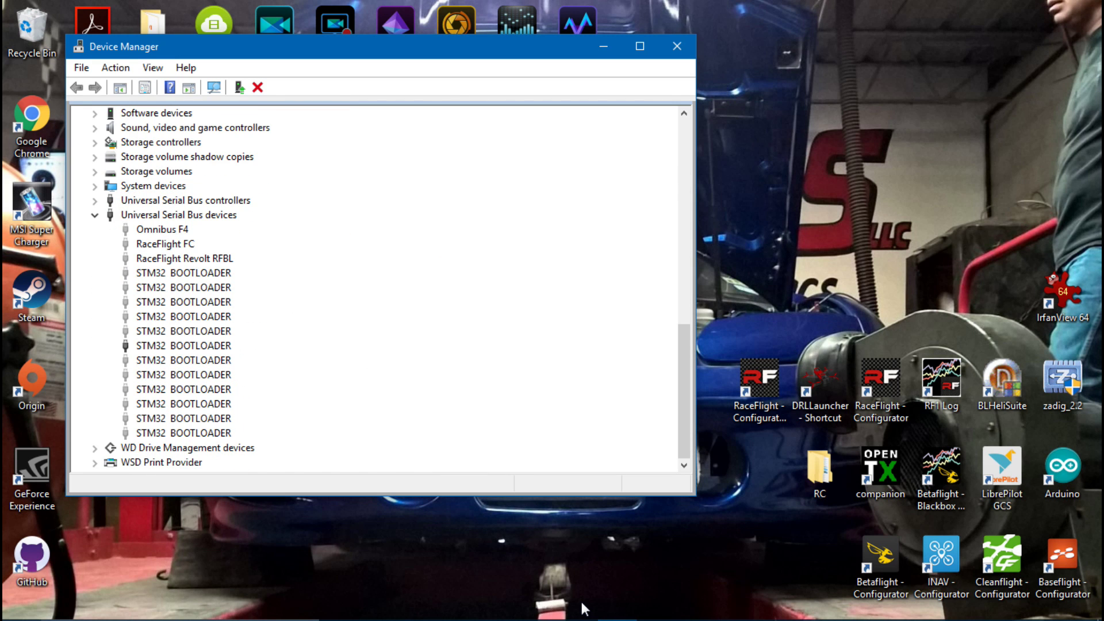
{"action": "left_click", "coordinate": [184, 345]}
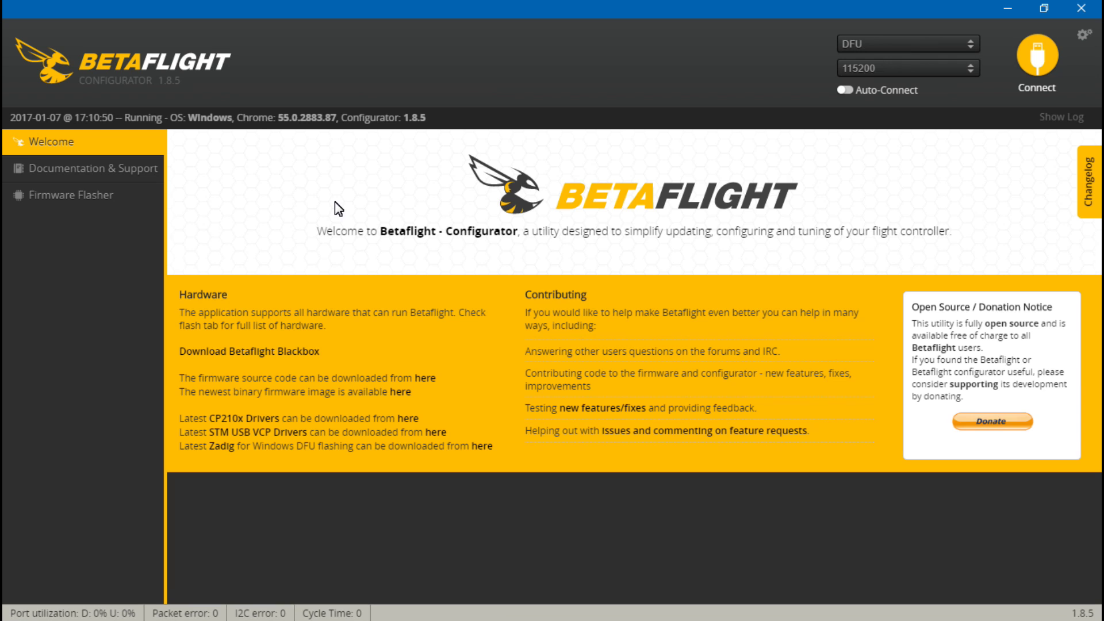
In Betaflight Configurator's firmware flasher, load the online 3.1.0-RC4 firmware for the AIRBOTF4 board and flash it over DFU
{"action": "left_click", "coordinate": [94, 196]}
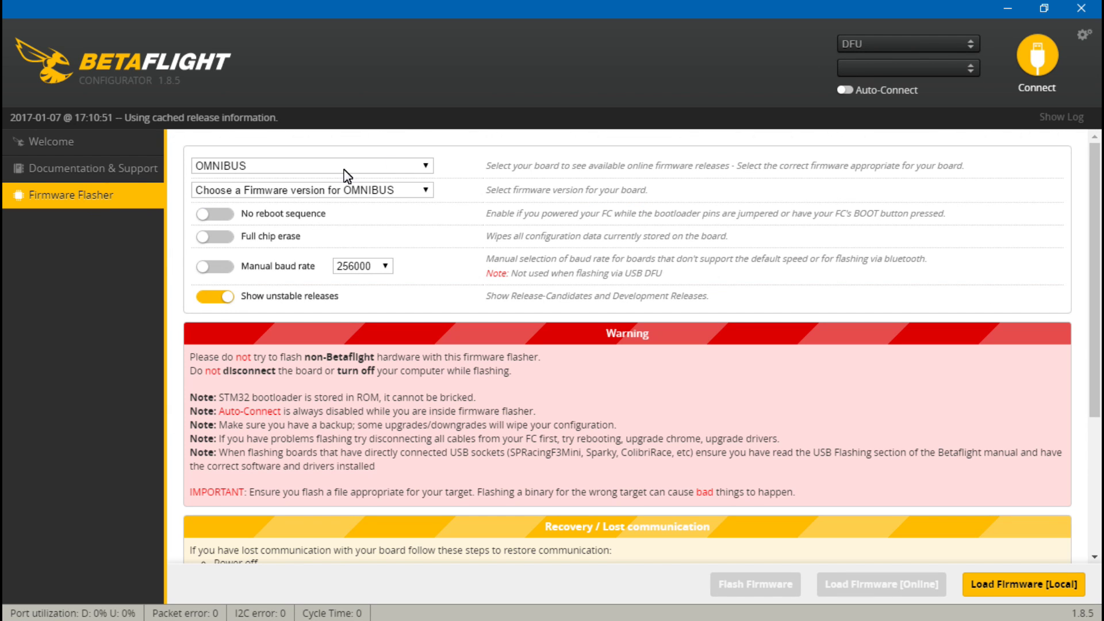
{"action": "left_click", "coordinate": [424, 166]}
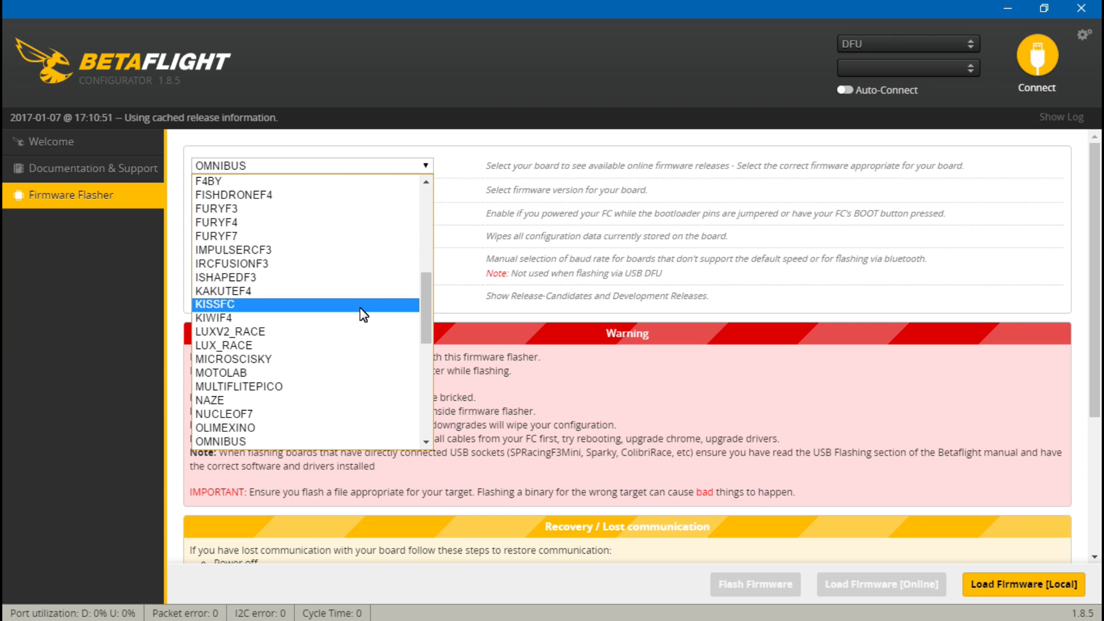
{"action": "scroll", "coordinate": [362, 331], "scroll_direction": "up", "scroll_amount": 10}
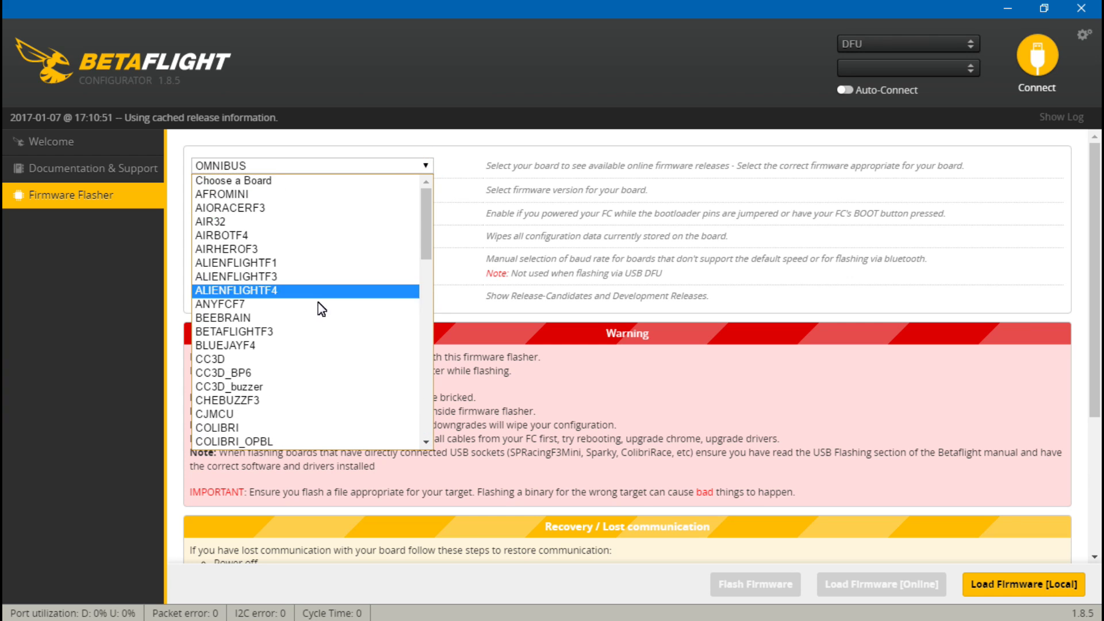
{"action": "left_click", "coordinate": [233, 235]}
{"action": "left_click", "coordinate": [358, 191]}
{"action": "left_click", "coordinate": [362, 221]}
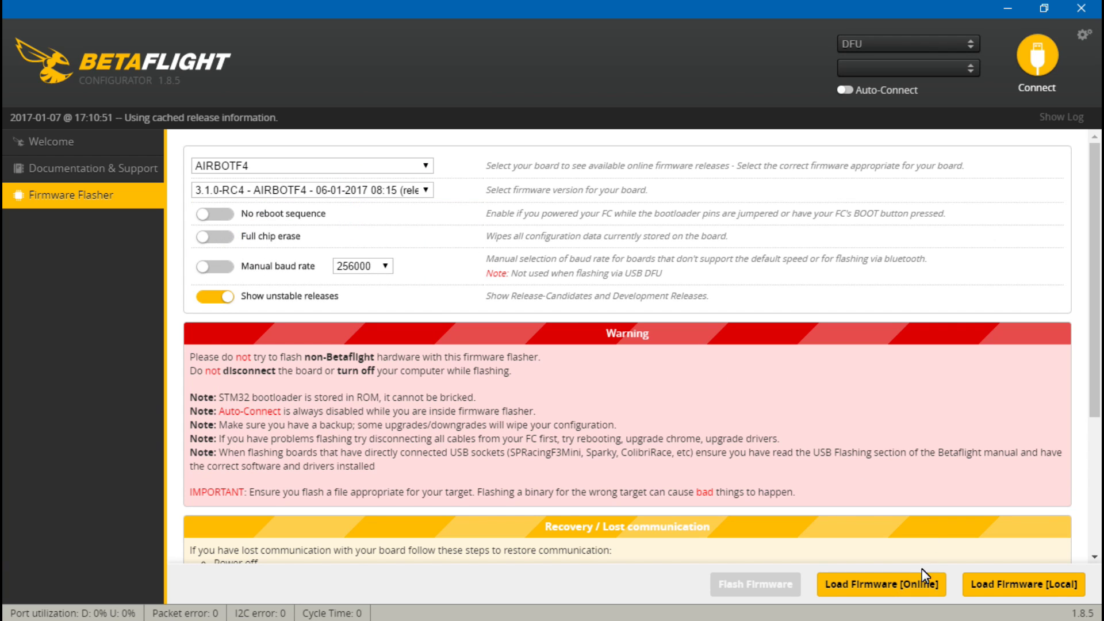
{"action": "left_click", "coordinate": [897, 585]}
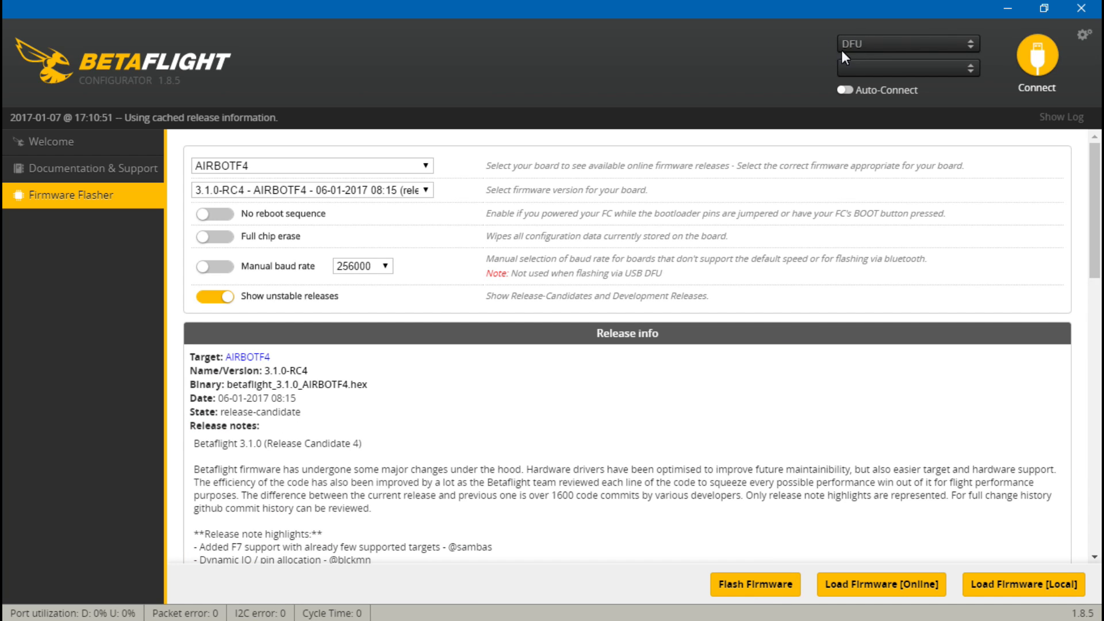
{"action": "left_click", "coordinate": [747, 584]}
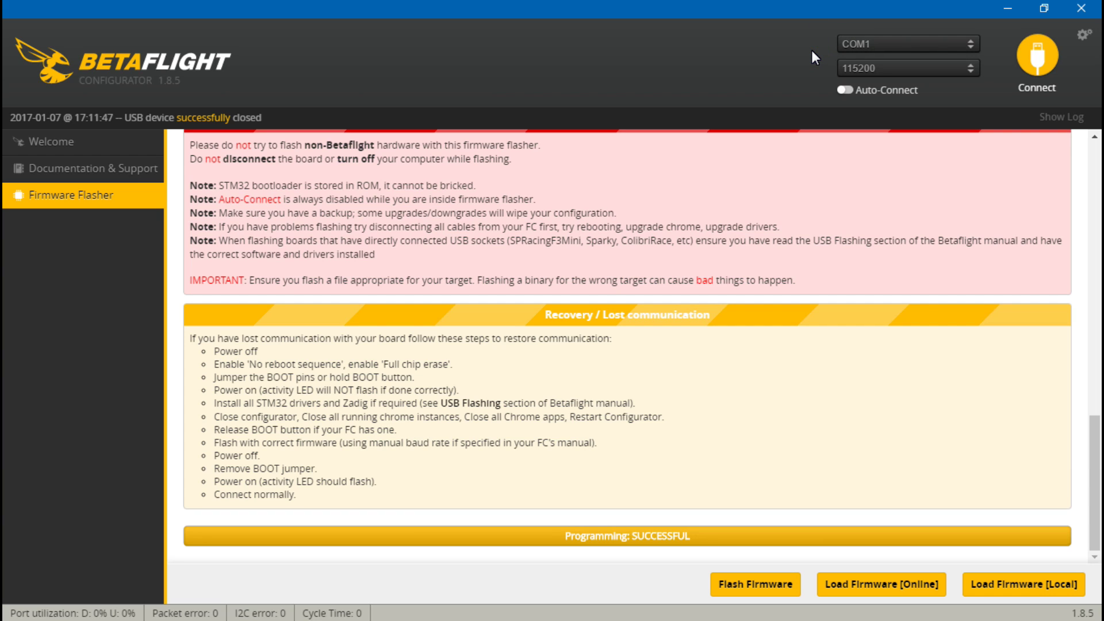
Leave the firmware flasher, try to connect to the flight controller through COM7, and minimize Betaflight Configurator
{"action": "left_click", "coordinate": [52, 142]}
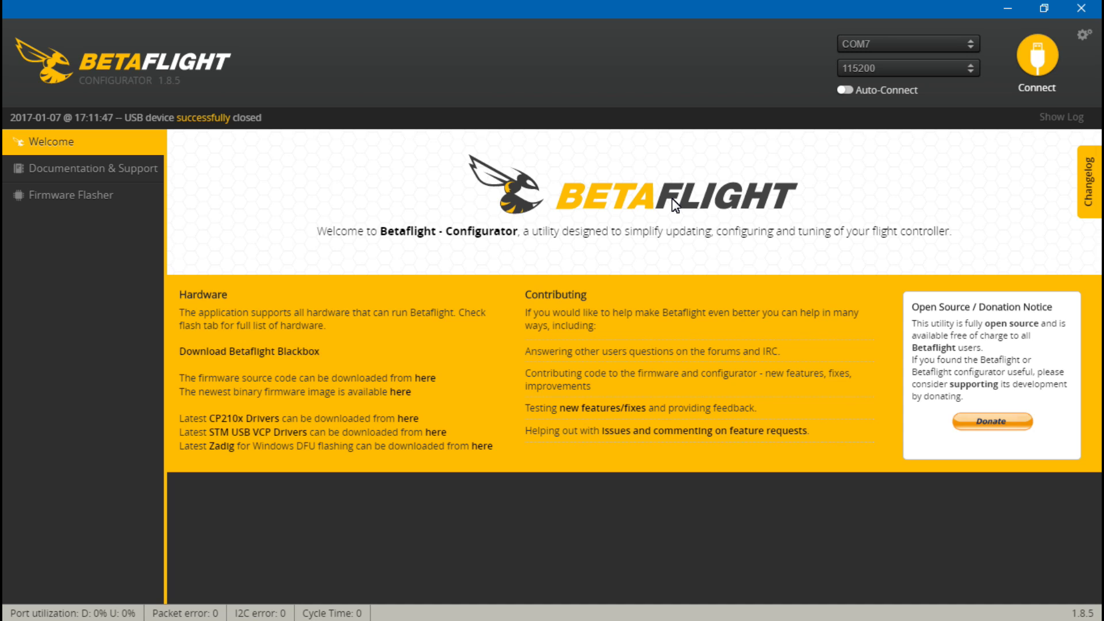
{"action": "left_click", "coordinate": [1036, 67]}
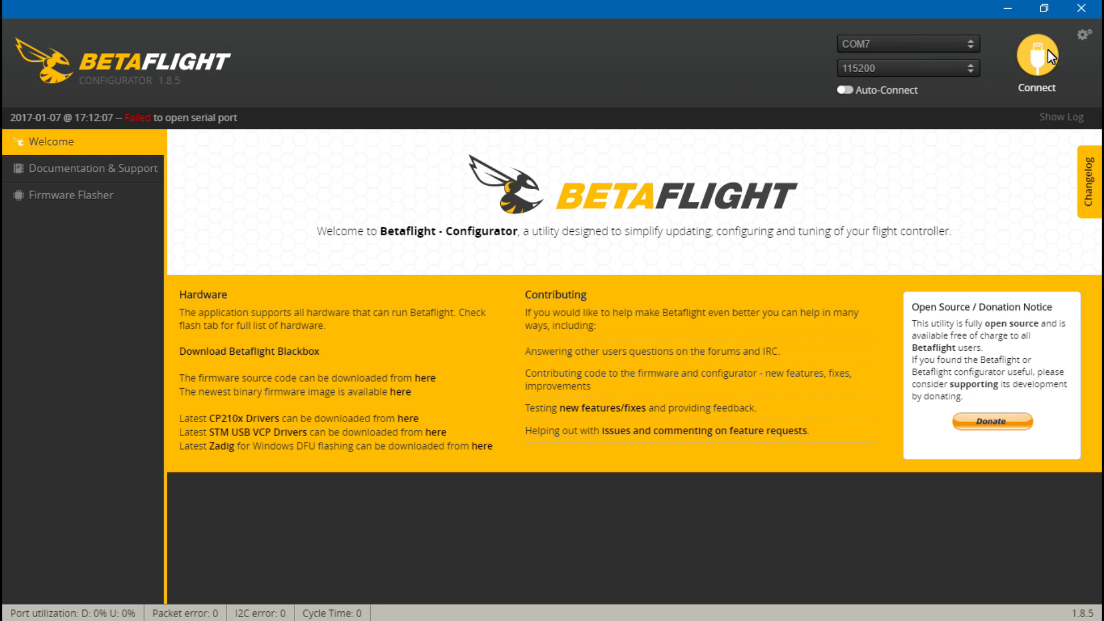
{"action": "left_click", "coordinate": [1006, 8]}
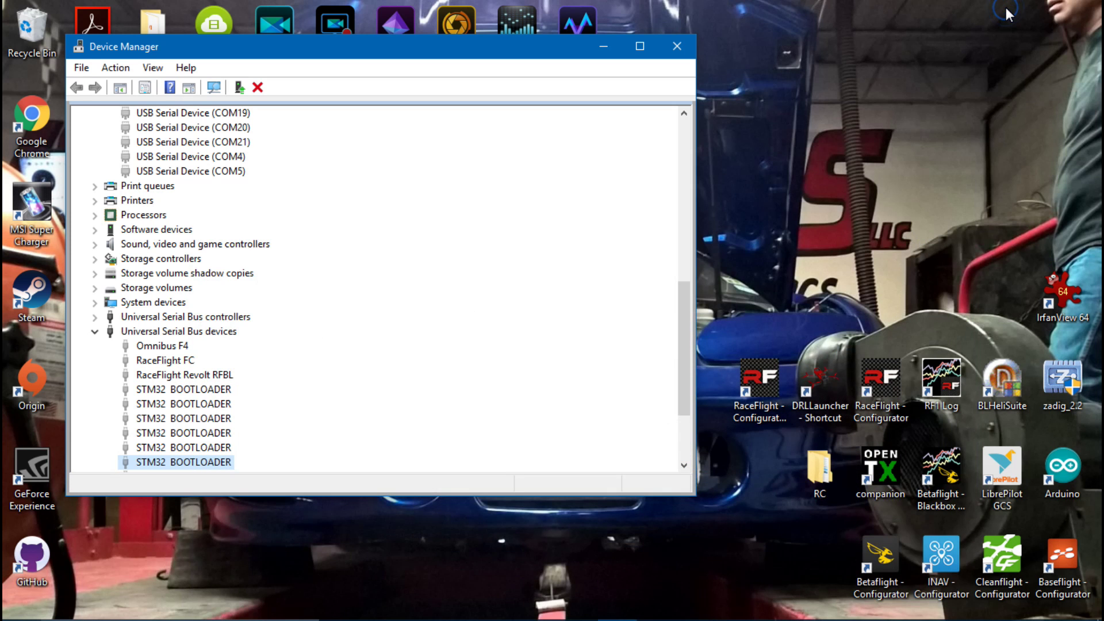
Switch to Zadig, list all USB devices, and select AirbotF4
{"action": "left_click", "coordinate": [575, 610]}
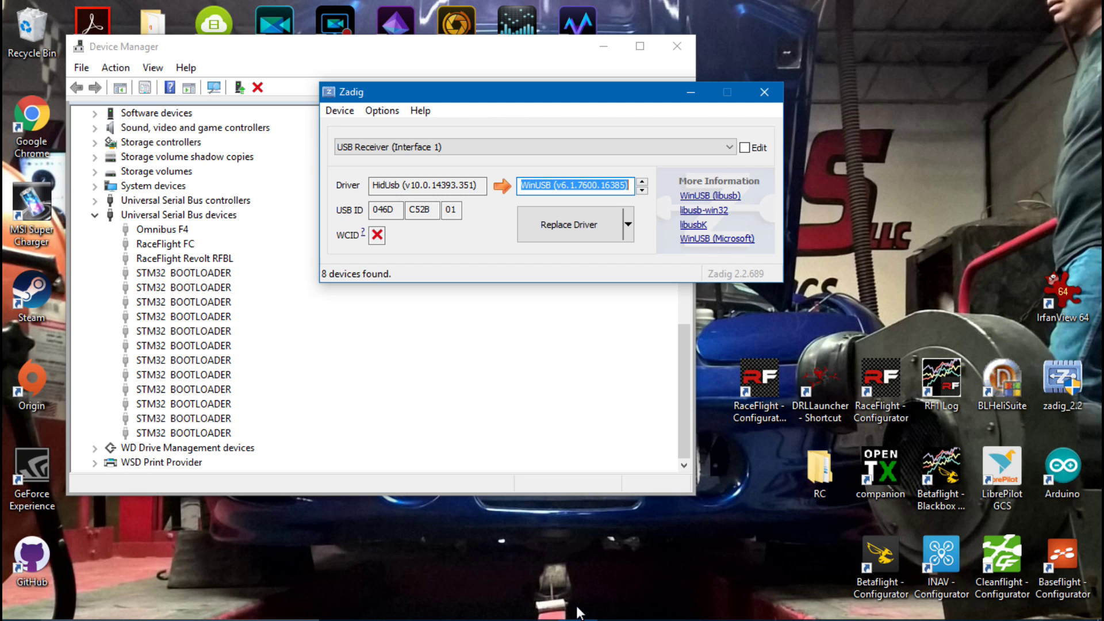
{"action": "key", "text": "alt+o"}
{"action": "key", "text": "Down"}
{"action": "key", "text": "Return"}
{"action": "key", "text": "alt+Down"}
{"action": "key", "text": "Down"}
{"action": "key", "text": "Down"}
{"action": "key", "text": "Return"}
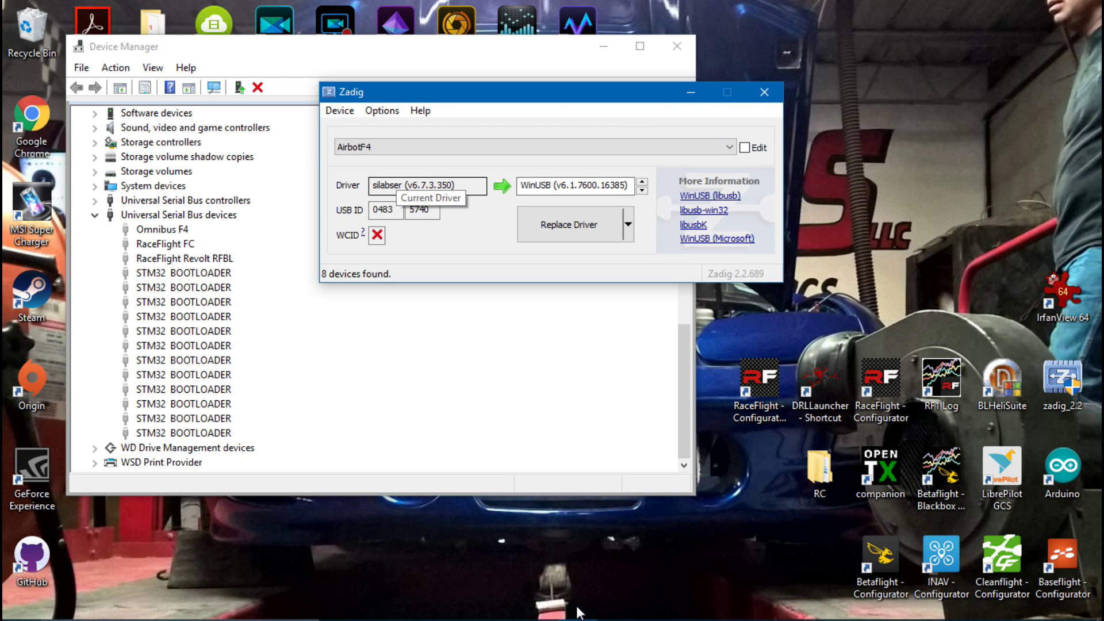
Replace the AirbotF4 driver with WinUSB (v6.1.7600.16385) and close Zadig
{"action": "key", "text": "Tab"}
{"action": "key", "text": "Tab"}
{"action": "key", "text": "Tab"}
{"action": "key", "text": "Return"}
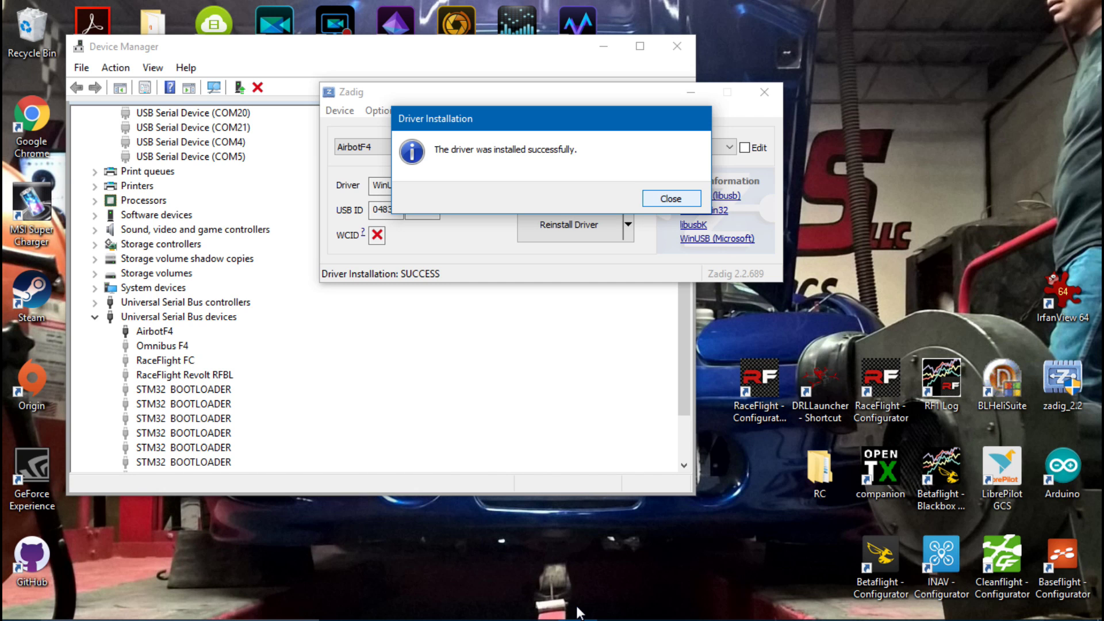
{"action": "key", "text": "Return"}
{"action": "key", "text": "alt+F4"}
In Device Manager, start a manual driver update for AirbotF4 from the installed driver list, including drivers not marked as compatible
{"action": "scroll", "coordinate": [158, 339], "scroll_direction": "down", "scroll_amount": 1}
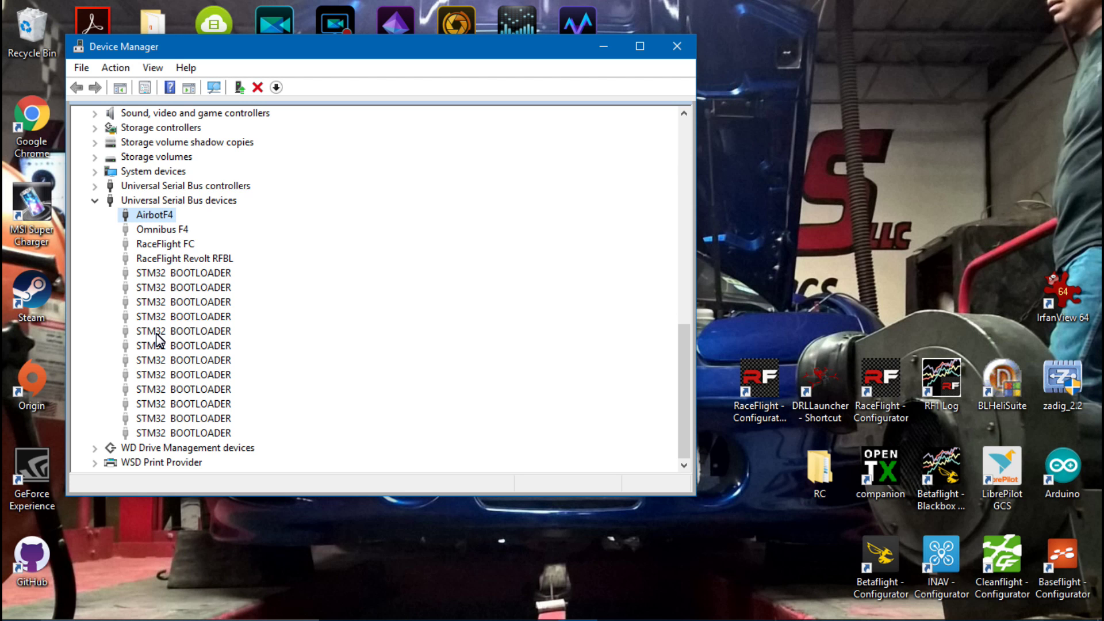
{"action": "key", "text": "shift+F10"}
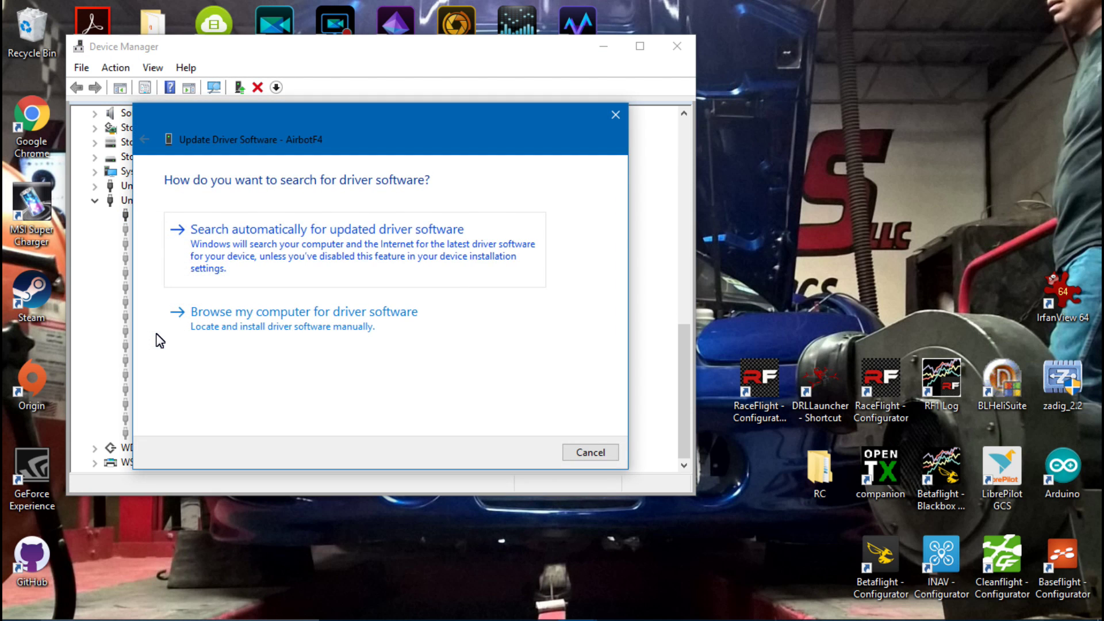
{"action": "left_click", "coordinate": [160, 340]}
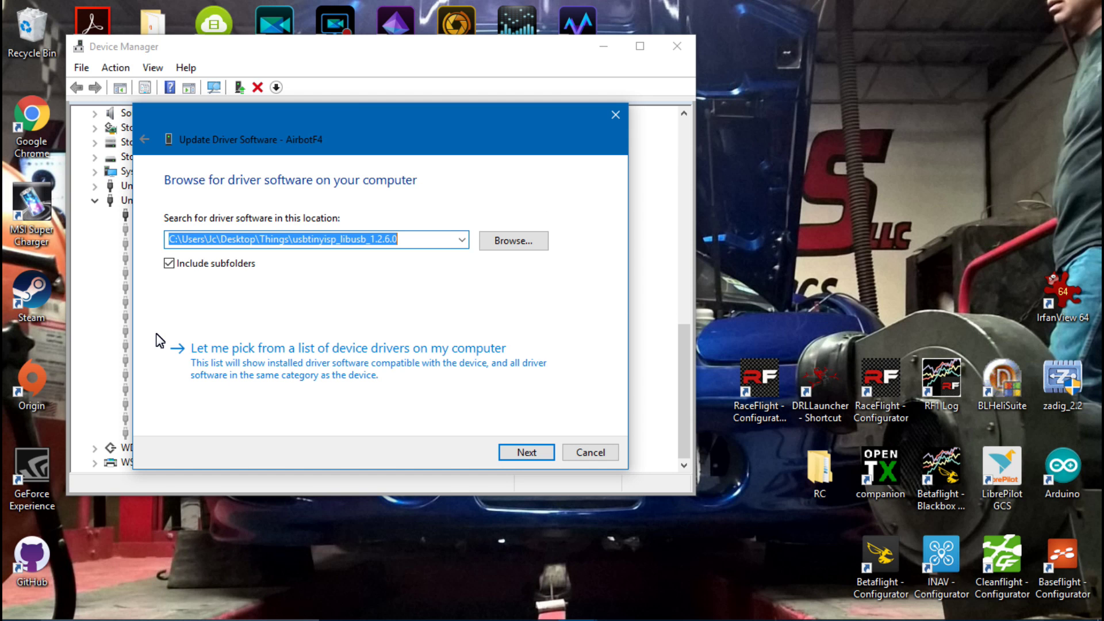
{"action": "left_click", "coordinate": [161, 340]}
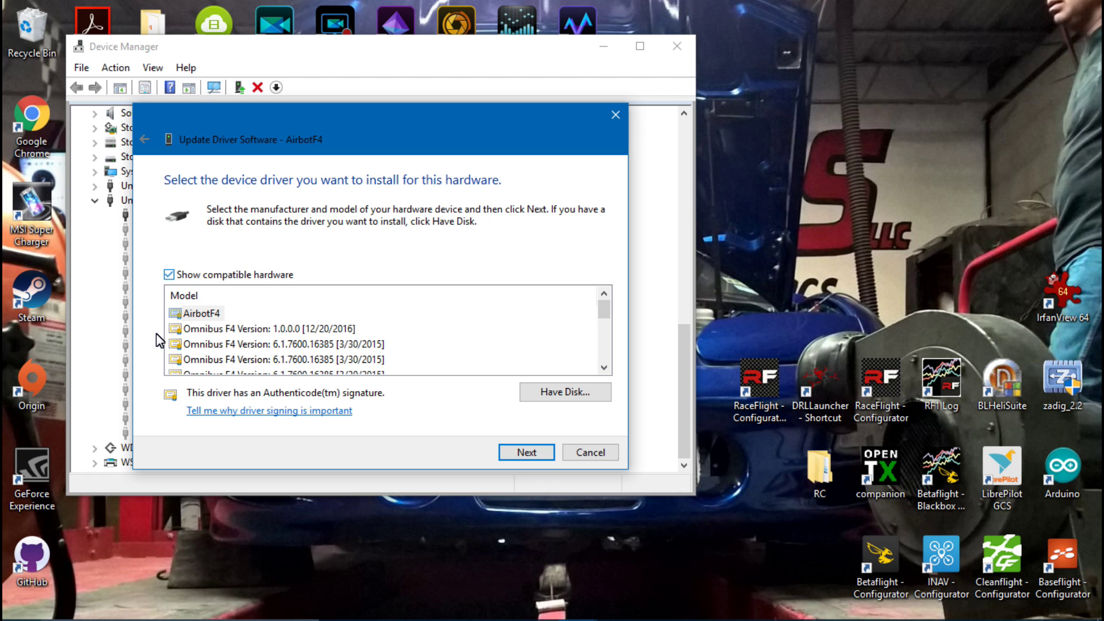
{"action": "key", "text": "alt+c"}
Select STMicroelectronics as the manufacturer for the AirbotF4 driver
{"action": "scroll", "coordinate": [241, 339], "scroll_direction": "down", "scroll_amount": 5}
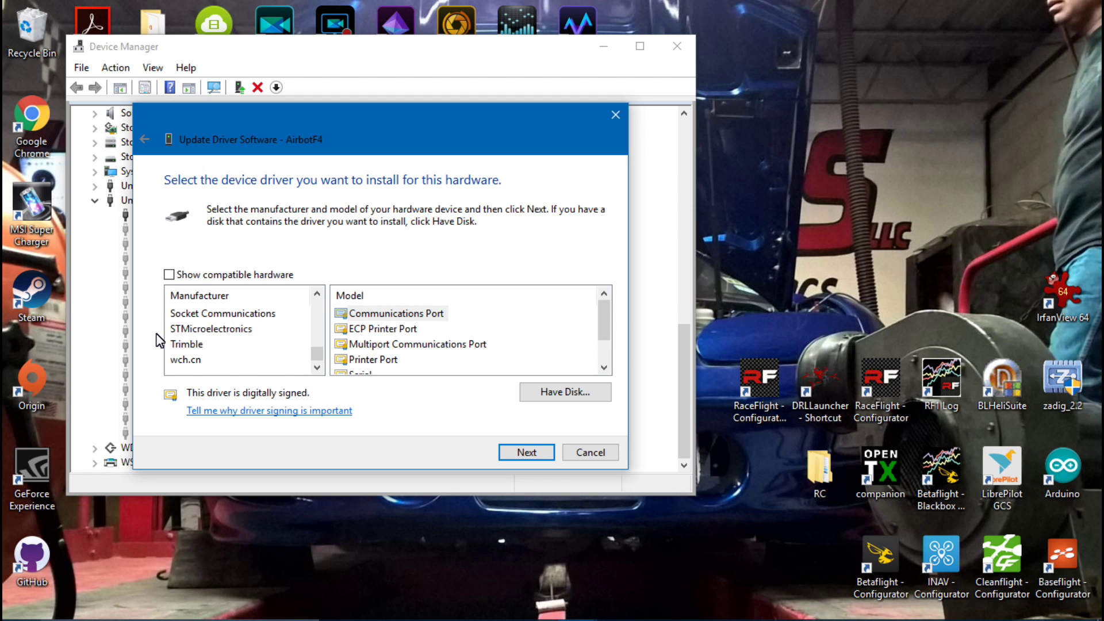
{"action": "scroll", "coordinate": [160, 340], "scroll_direction": "up", "scroll_amount": 1}
{"action": "left_click", "coordinate": [160, 343]}
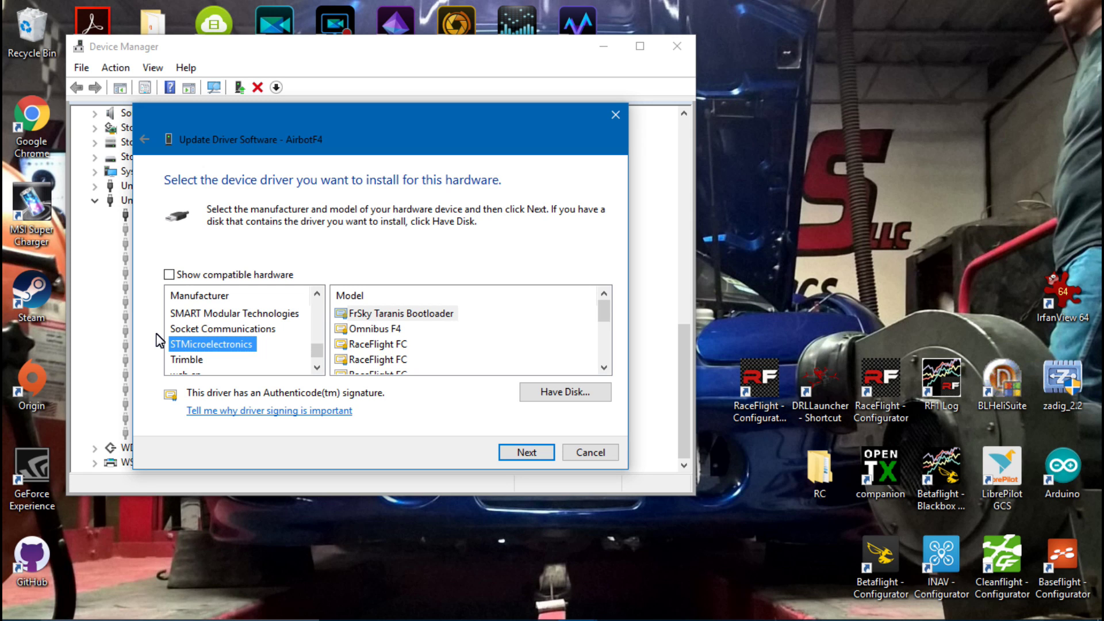
{"action": "key", "text": "Up"}
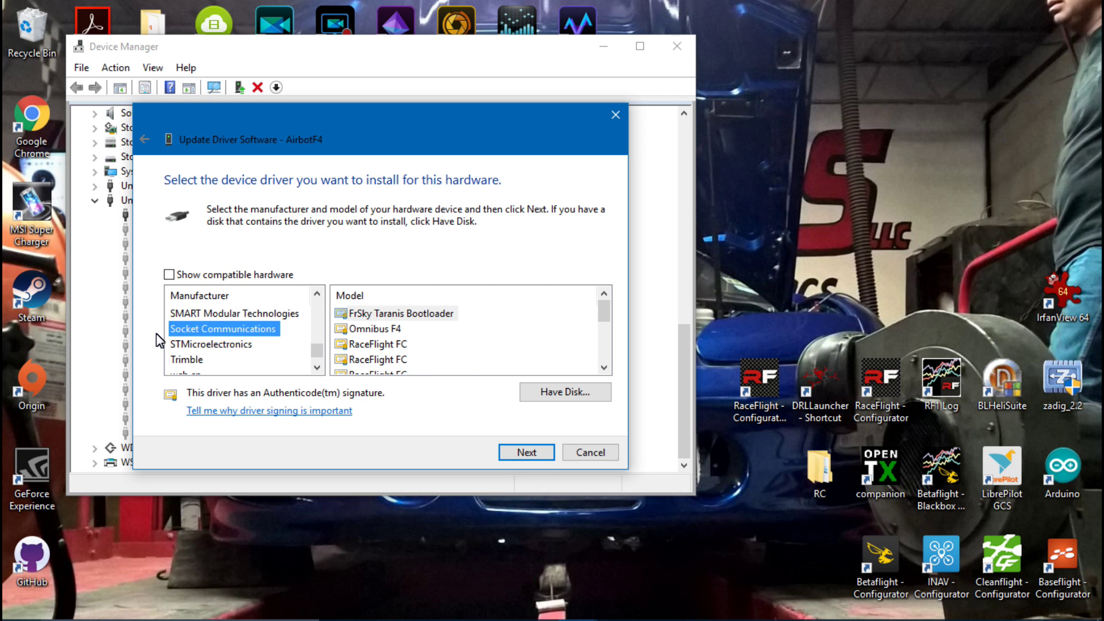
{"action": "key", "text": "Up"}
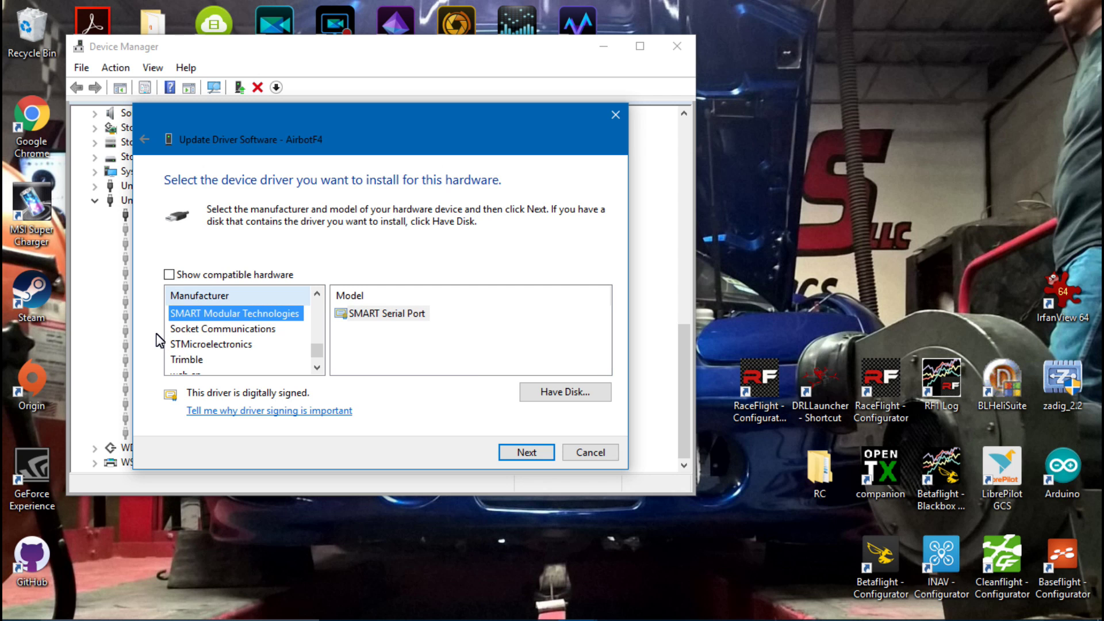
{"action": "scroll", "coordinate": [160, 340], "scroll_direction": "up", "scroll_amount": 2}
{"action": "key", "text": "Up"}
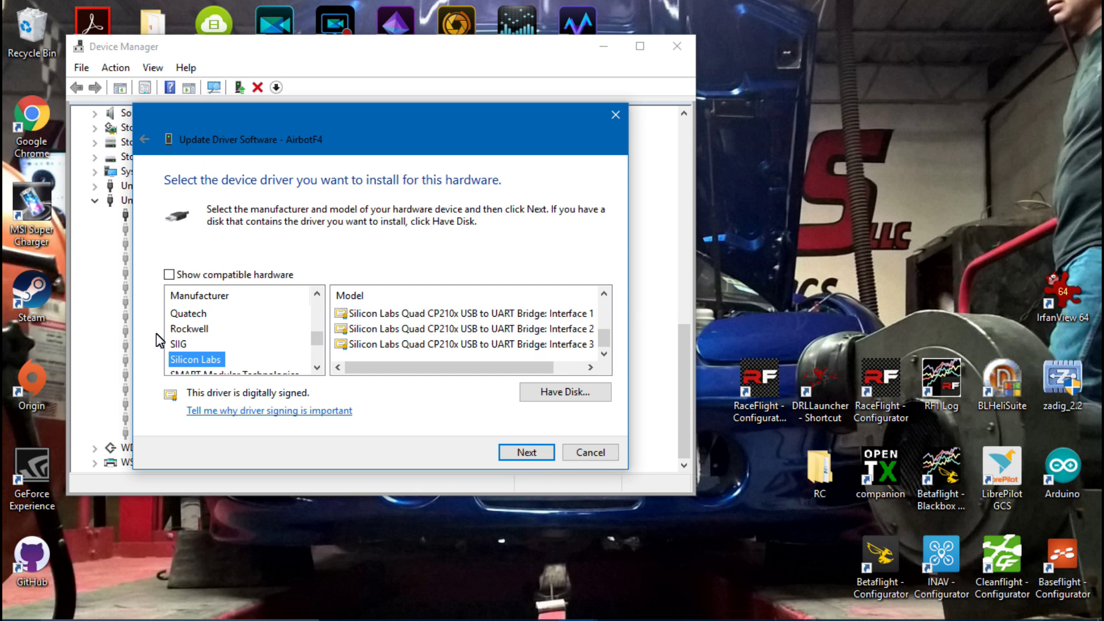
{"action": "key", "text": "Up"}
{"action": "key", "text": "End"}
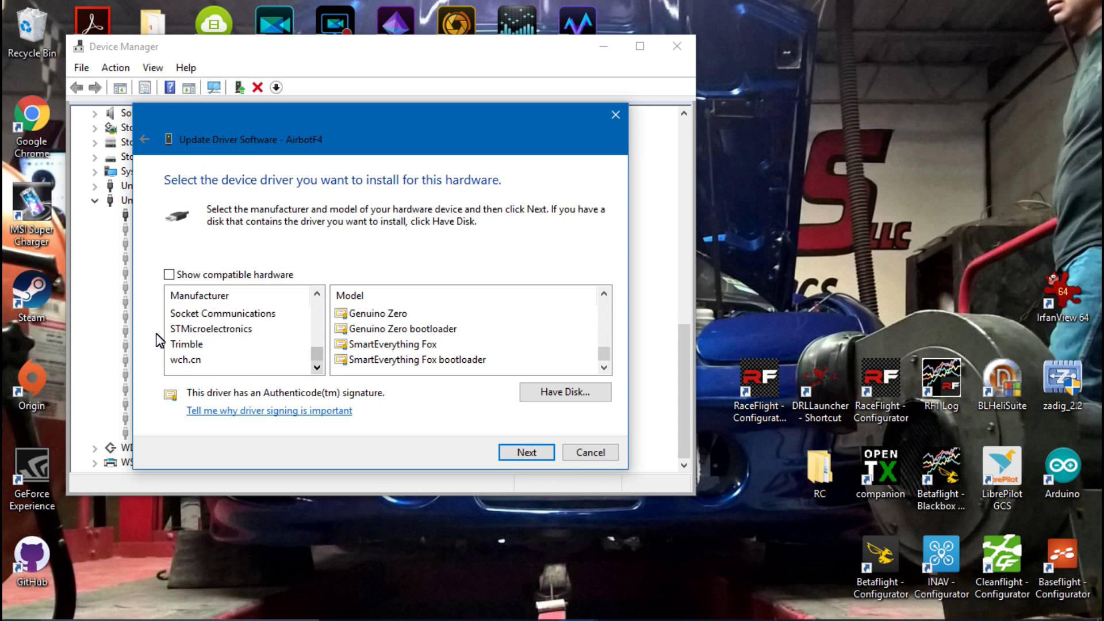
{"action": "key", "text": "Up"}
{"action": "key", "text": "Up"}
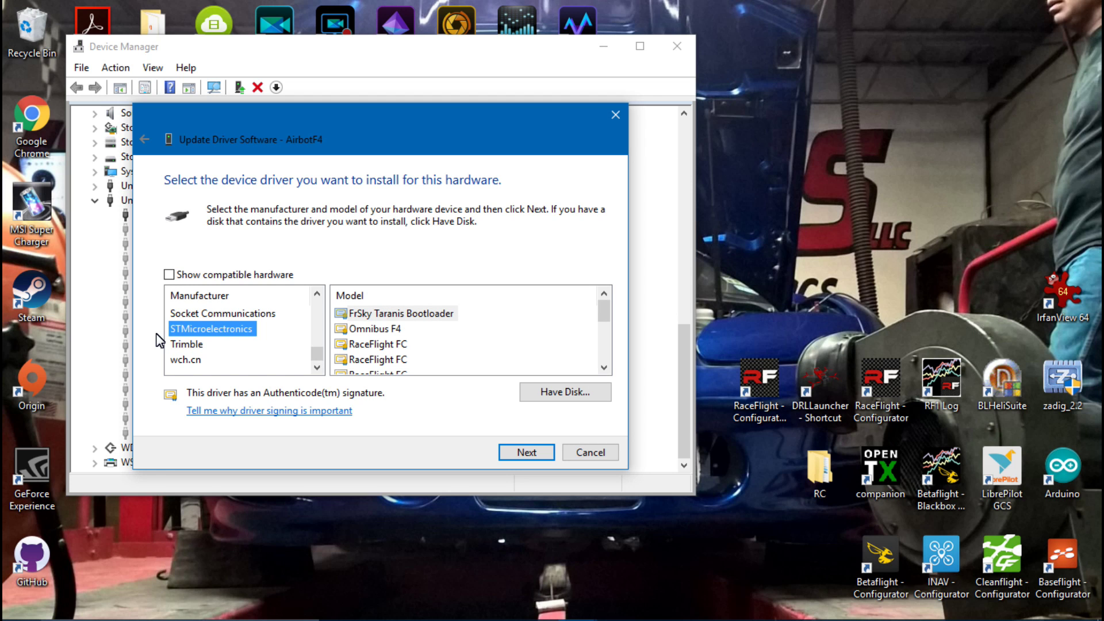
Install the Omnibus F4 driver model for the device and close the driver update wizard
{"action": "key", "text": "Tab"}
{"action": "key", "text": "Down"}
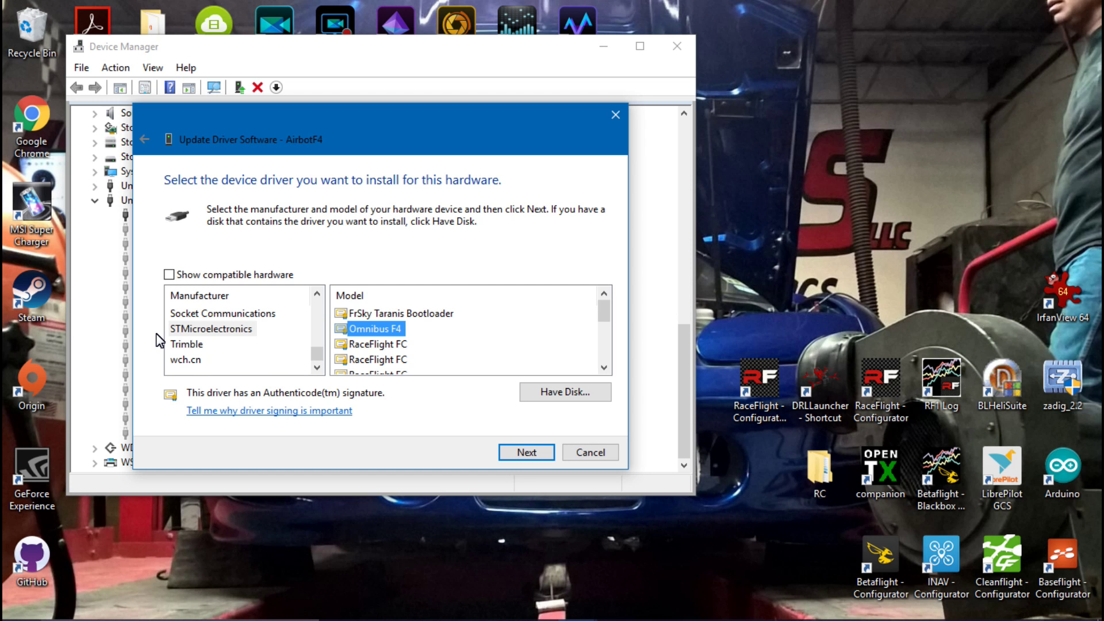
{"action": "key", "text": "Return"}
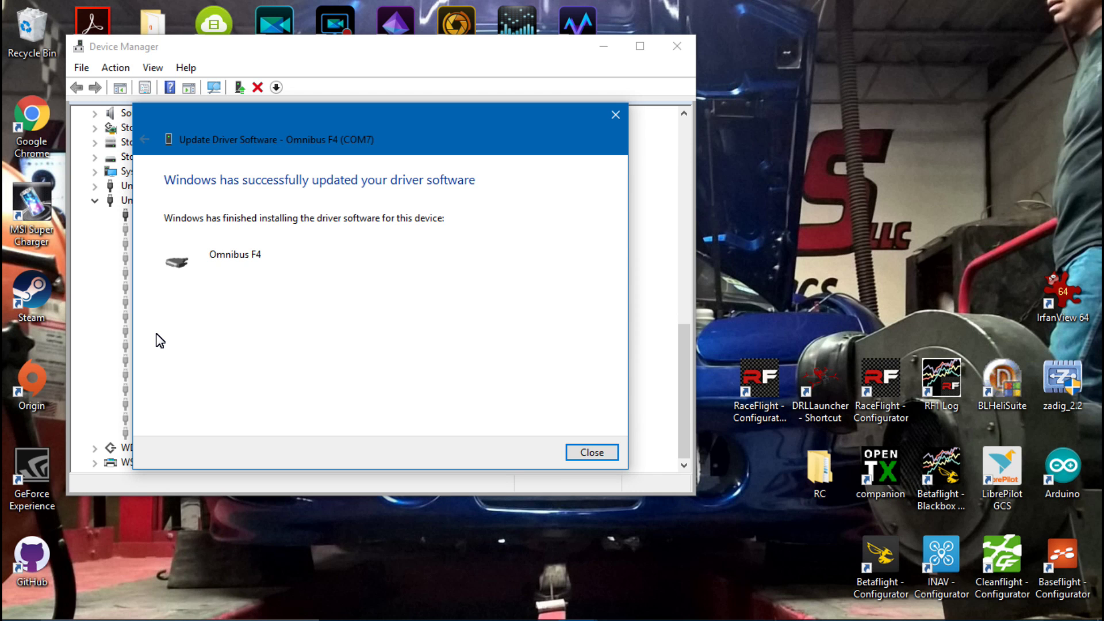
{"action": "key", "text": "Return"}
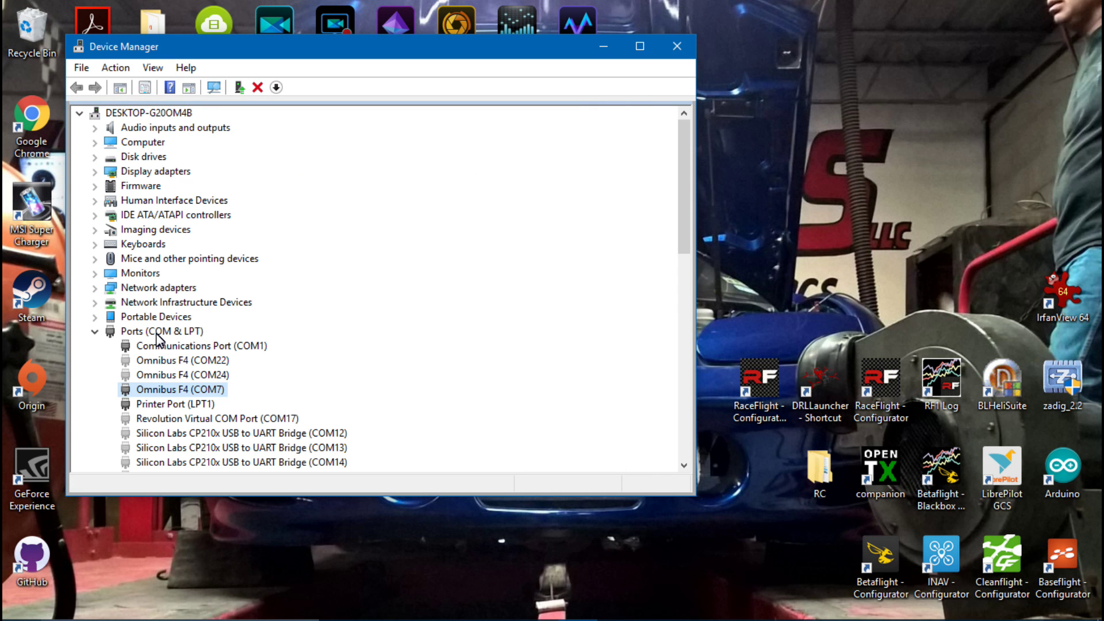
Return to Betaflight Configurator, keep the COM7 serial port selected, and connect to the flight controller
{"action": "scroll", "coordinate": [159, 340], "scroll_direction": "down", "scroll_amount": 3}
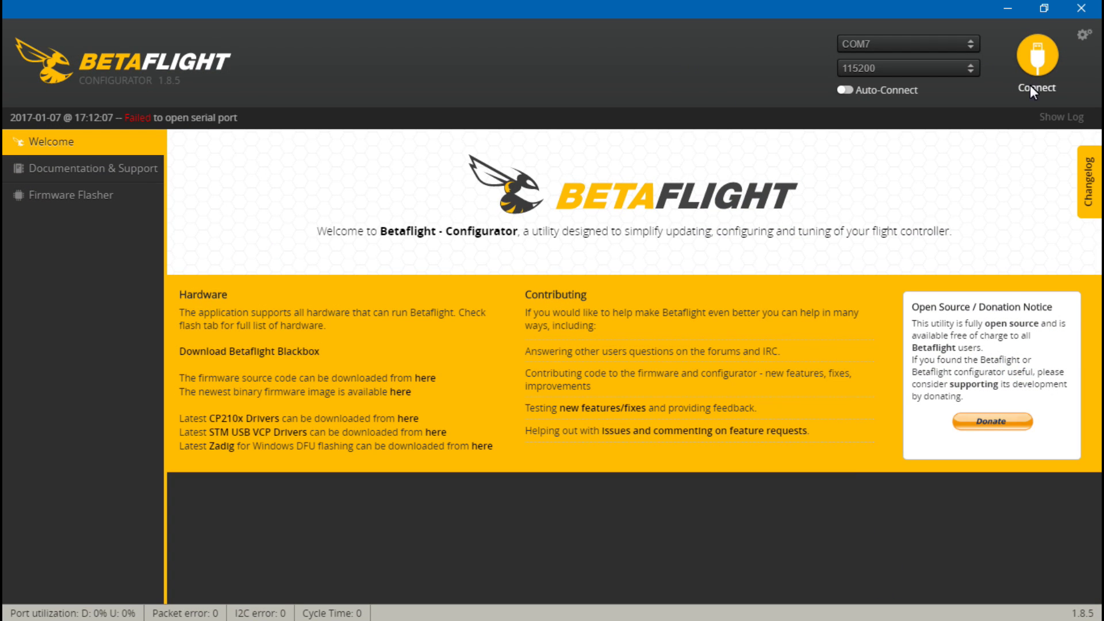
{"action": "left_click", "coordinate": [914, 41]}
{"action": "left_click", "coordinate": [914, 42]}
{"action": "left_click", "coordinate": [1035, 58]}
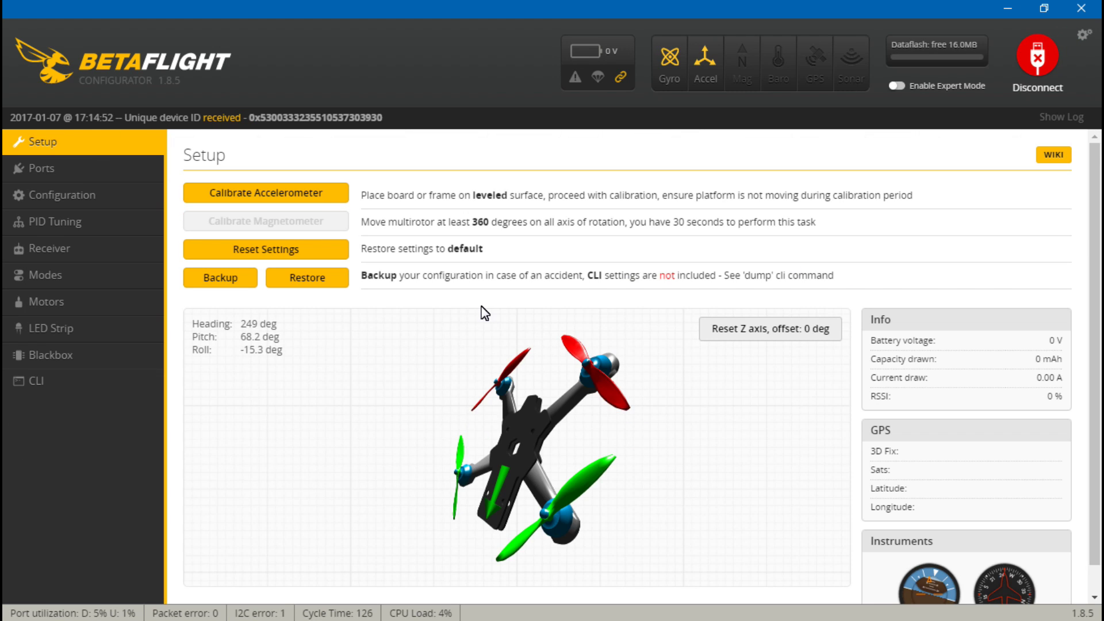